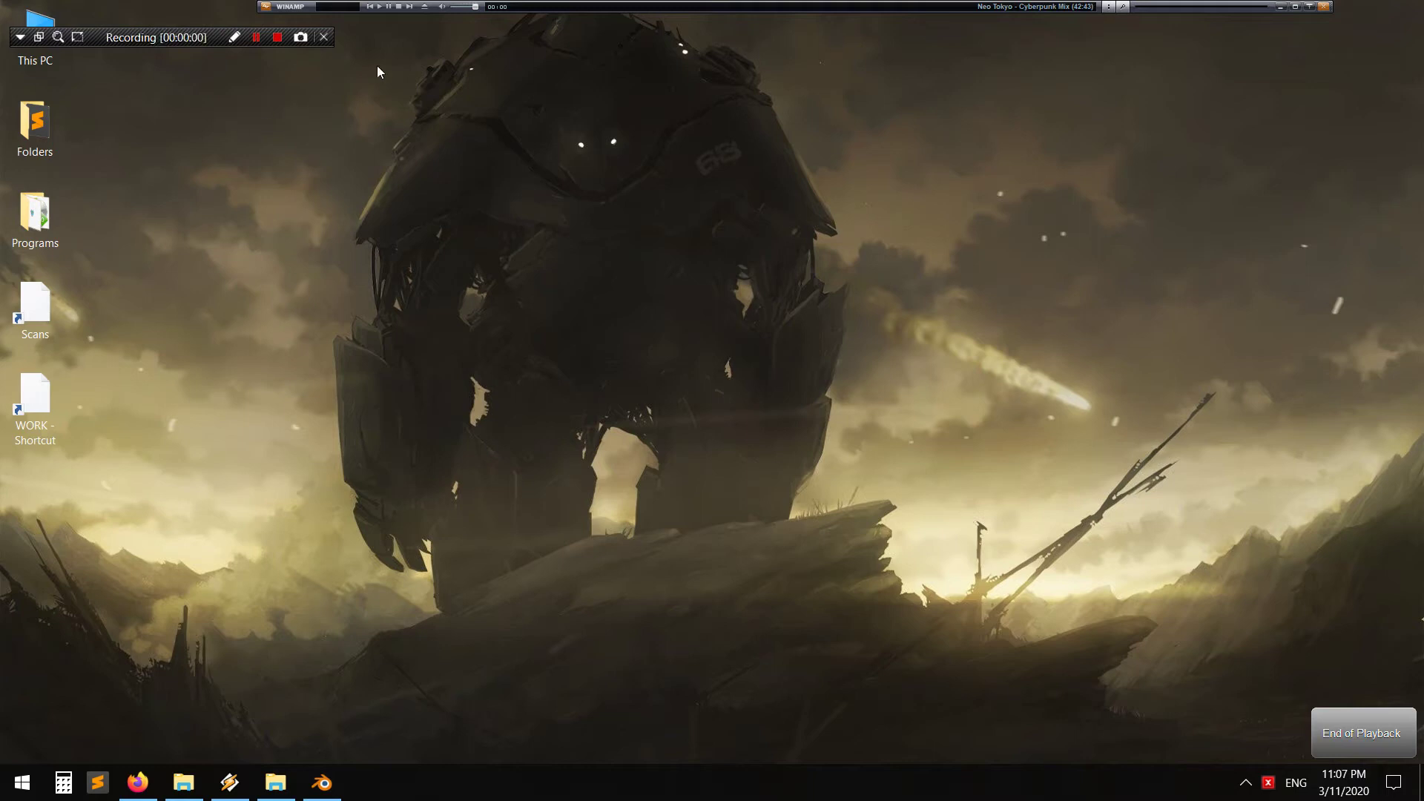
Bring the Blender window with the Cube and Cylinder scene back to the front
click(382, 10)
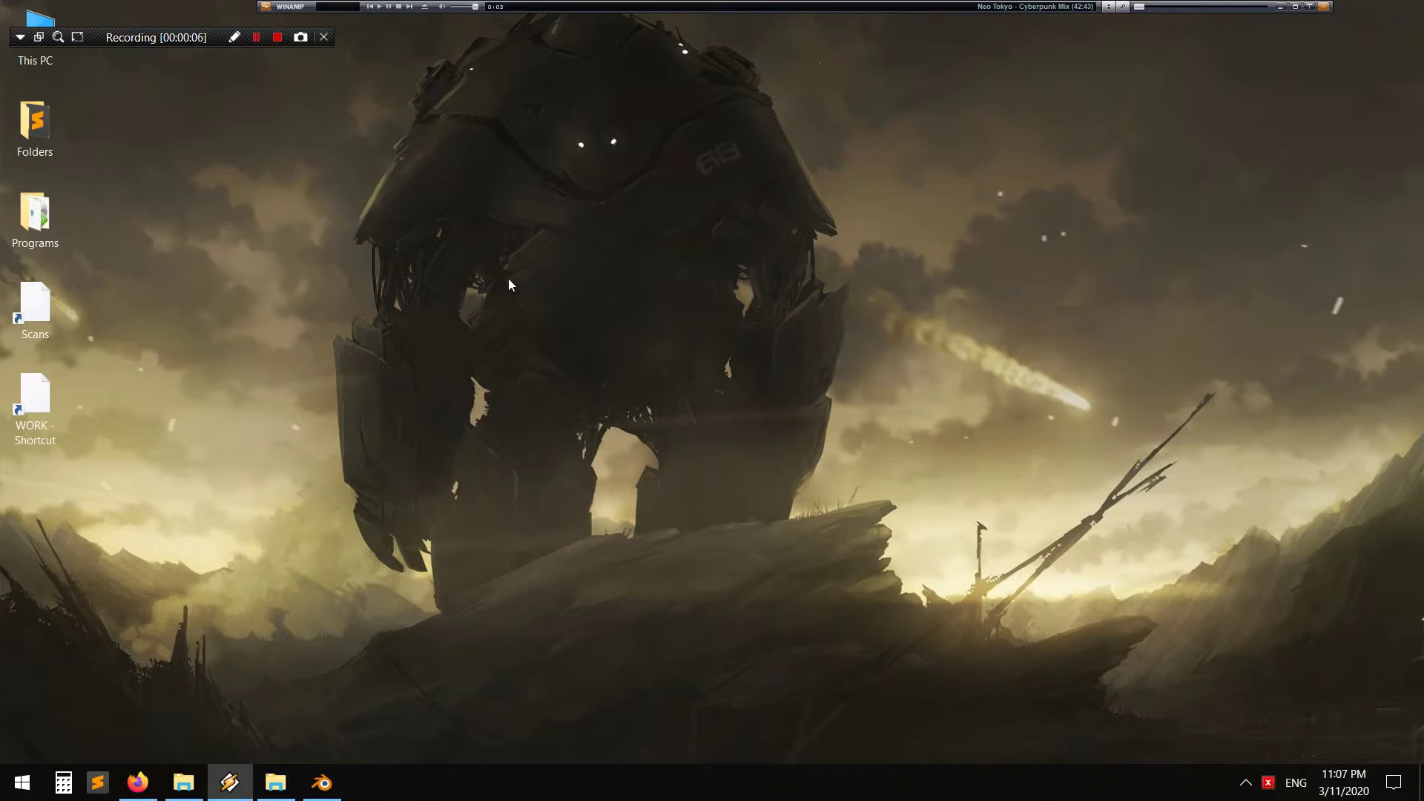
click(334, 789)
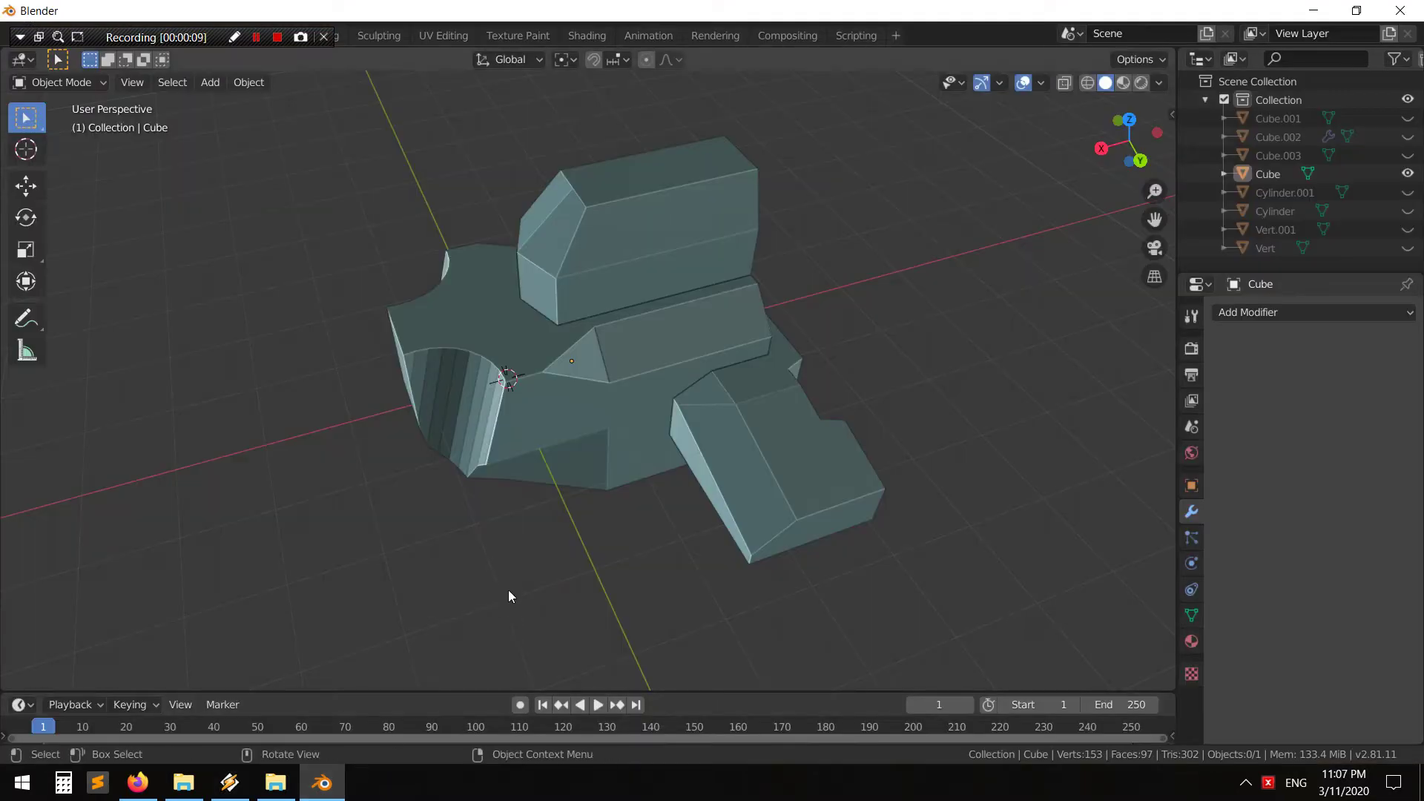
Show the Quad Remesher sidebar settings for the Cube (quad count 5000, adaptive size 50%)
mouse_move(509, 588)
middle_down()
mouse_move(682, 576)
mouse_move(903, 492)
mouse_move(1150, 523)
mouse_move(30, 536)
mouse_move(372, 586)
mouse_move(759, 560)
mouse_move(749, 431)
mouse_move(735, 441)
middle_up()
key(n)
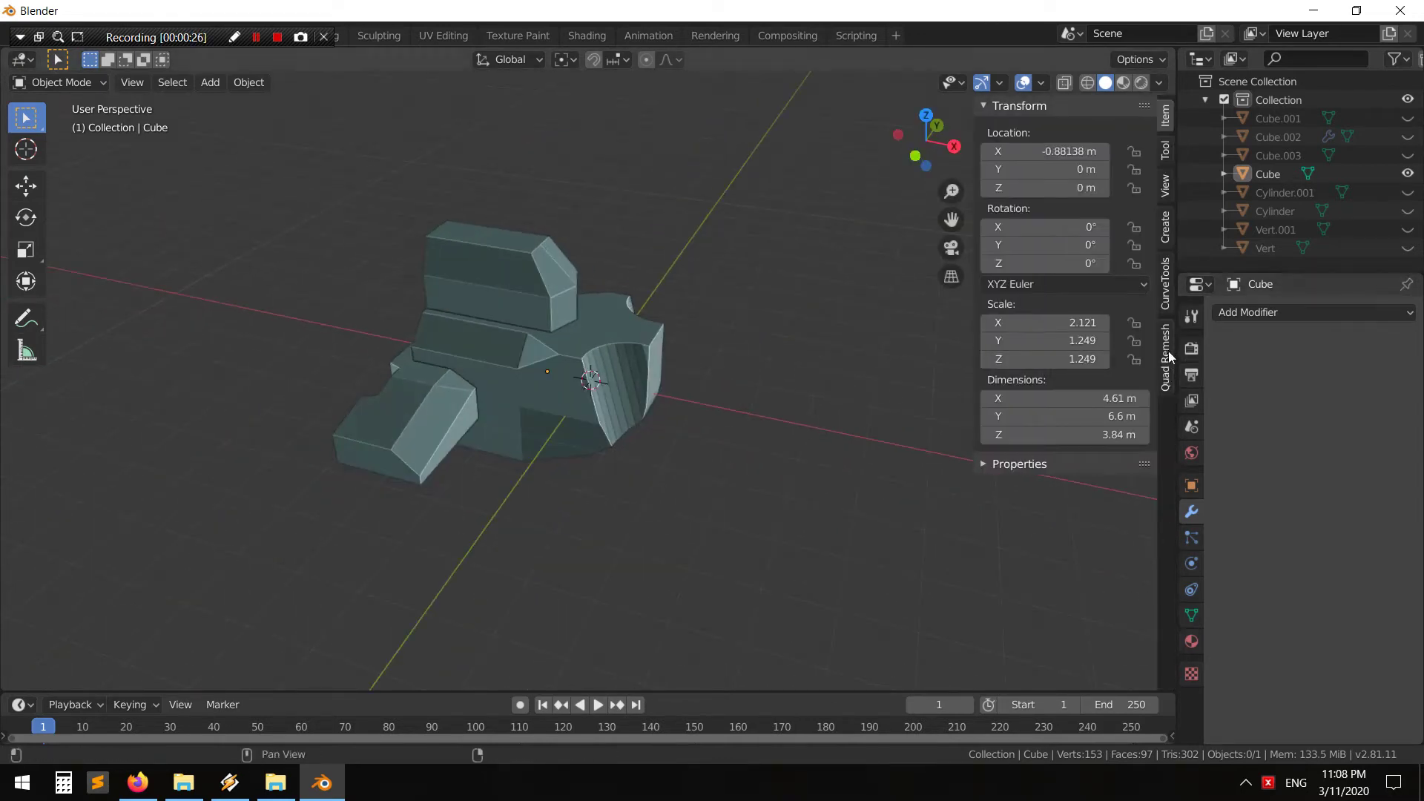
click(1168, 357)
Select the Cube and run Quad Remesher, producing a 4,495-face Retopo_Cube
mouse_move(718, 335)
middle_down()
mouse_move(602, 353)
mouse_move(668, 334)
middle_up()
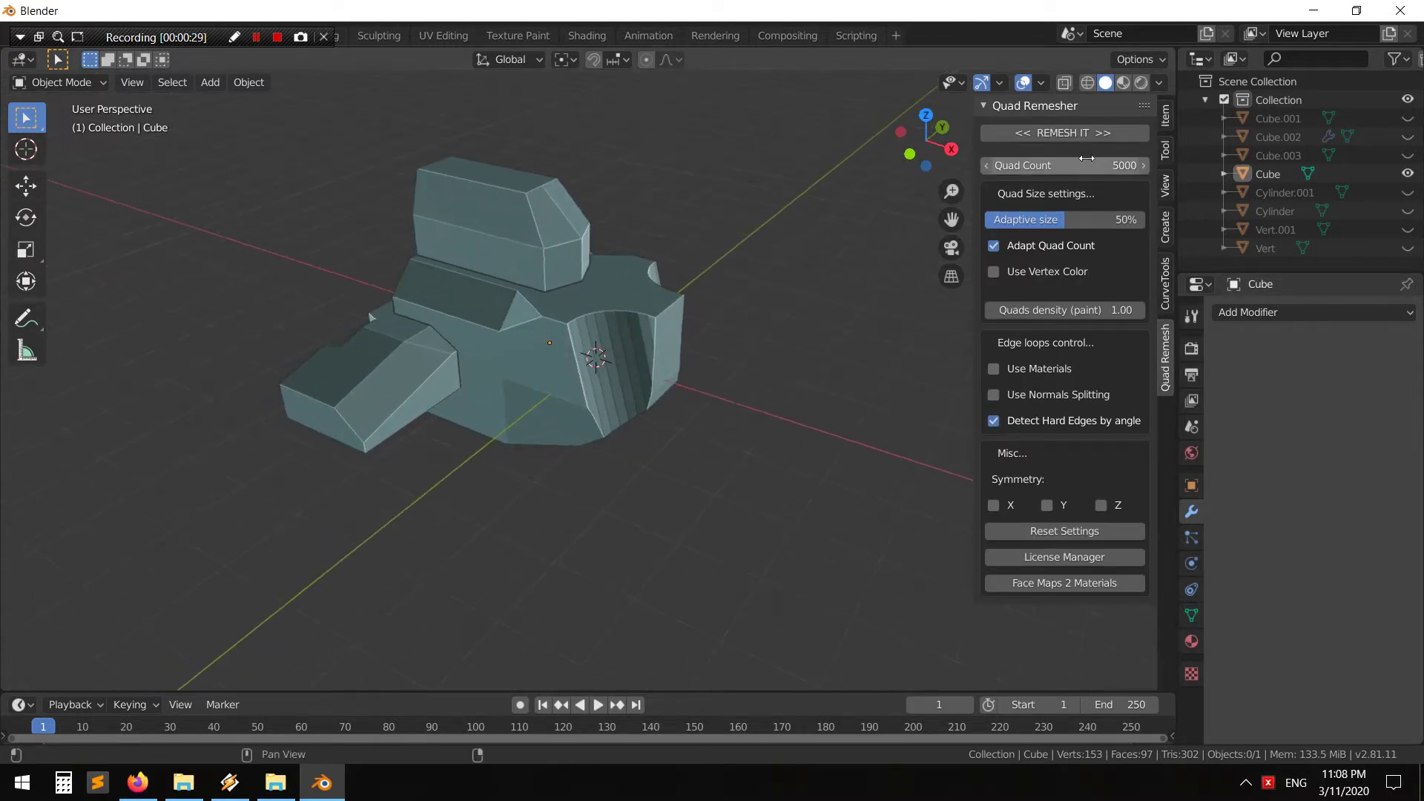
click(623, 278)
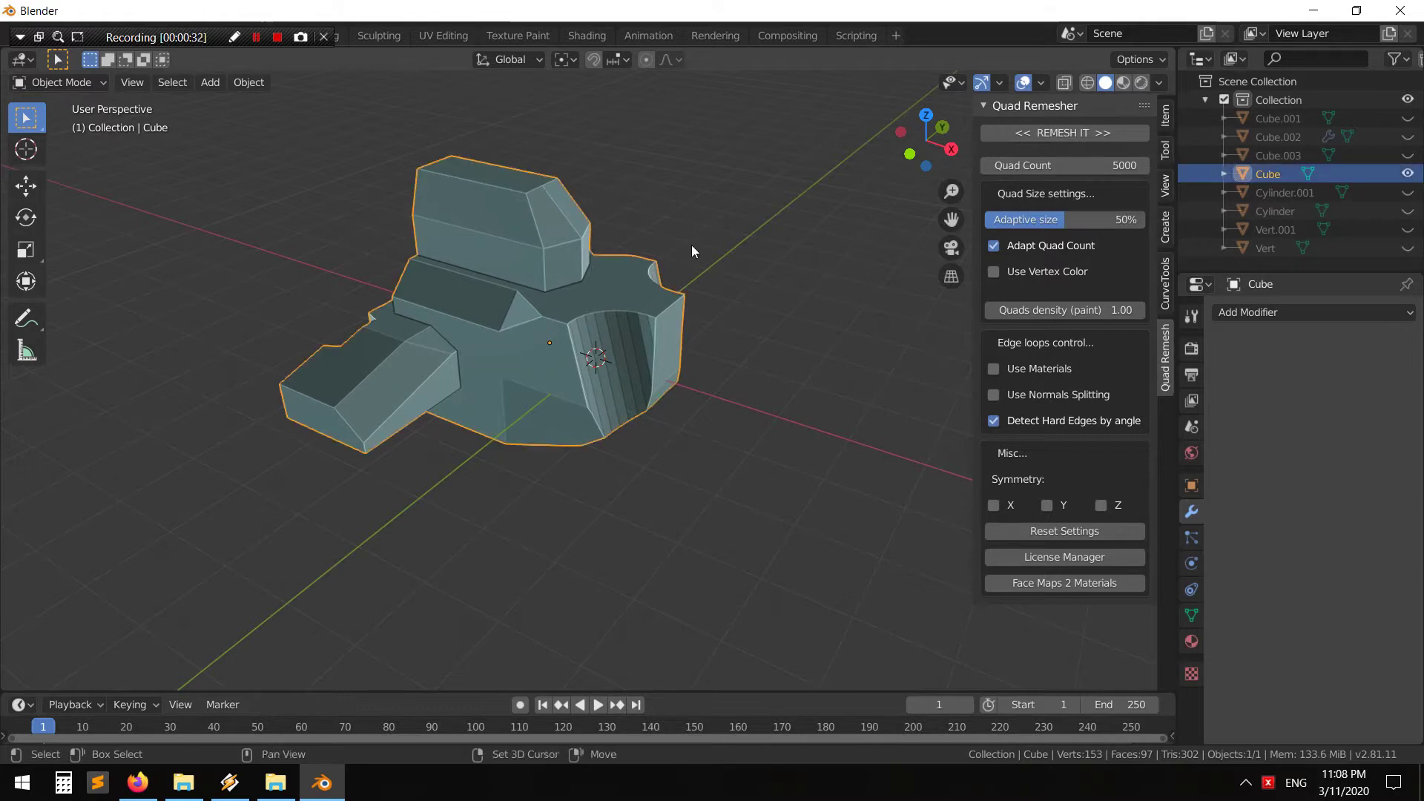
scroll(690, 259, up, 1)
scroll(690, 291, up, 1)
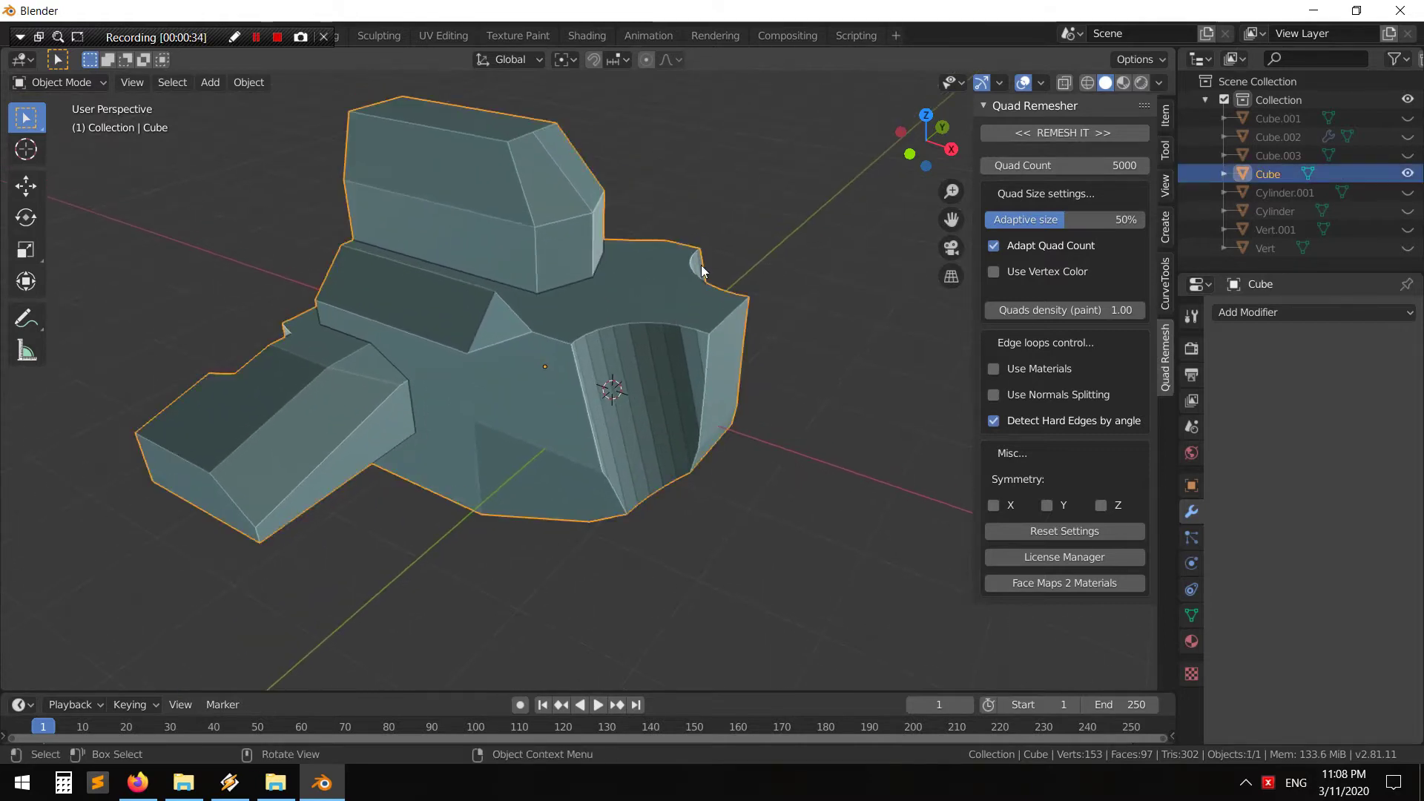
click(1054, 129)
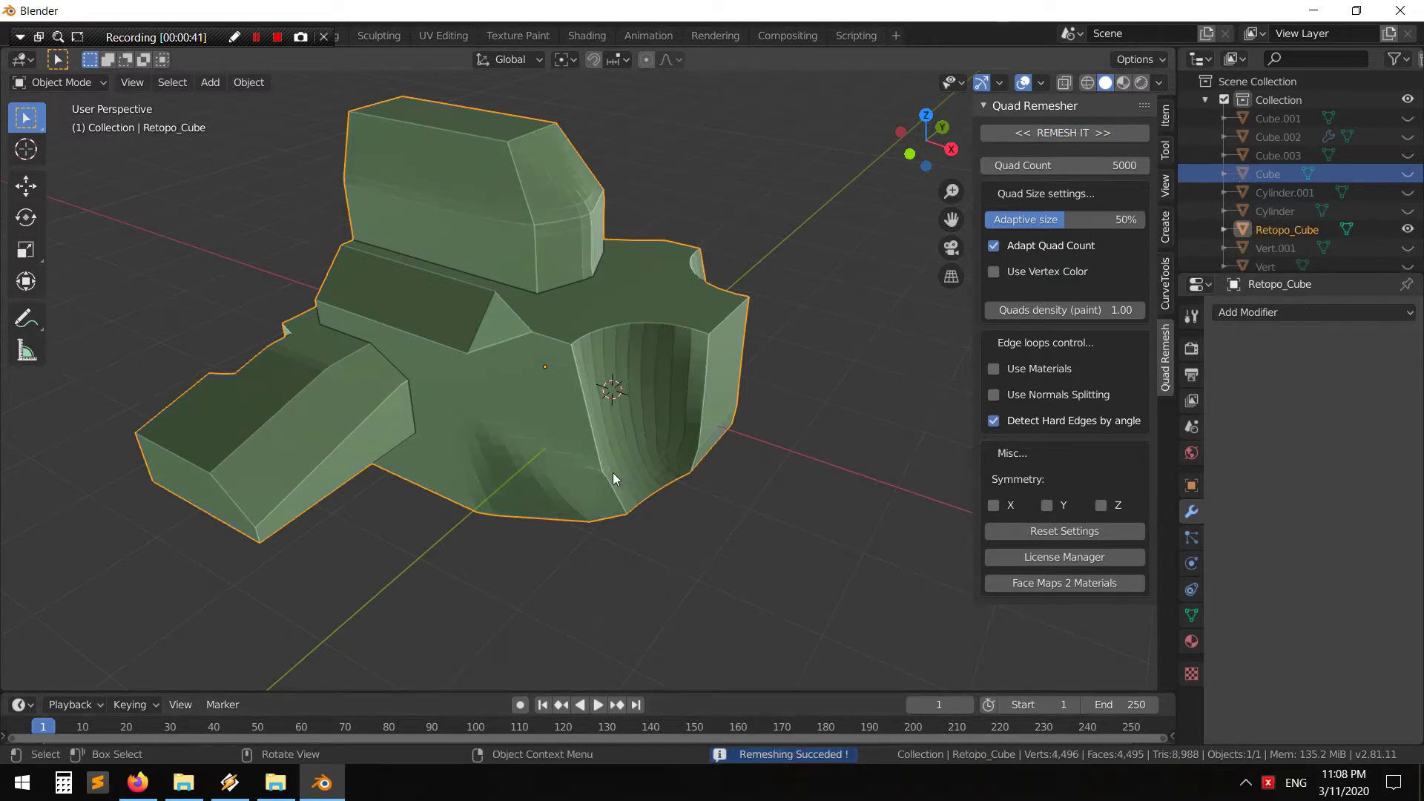
mouse_move(613, 473)
middle_down()
mouse_move(420, 478)
mouse_move(385, 44)
middle_up()
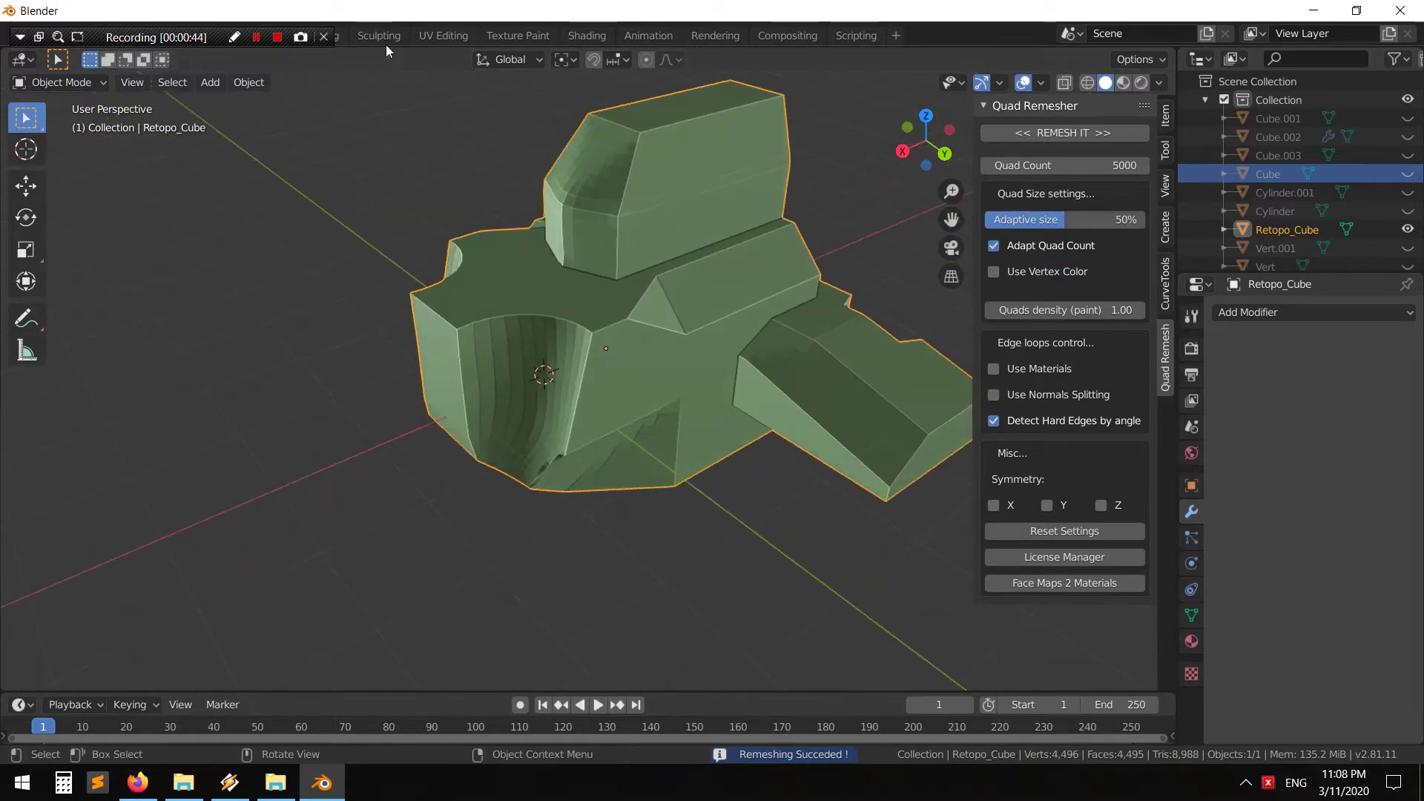
middle_drag(397, 246, 379, 207)
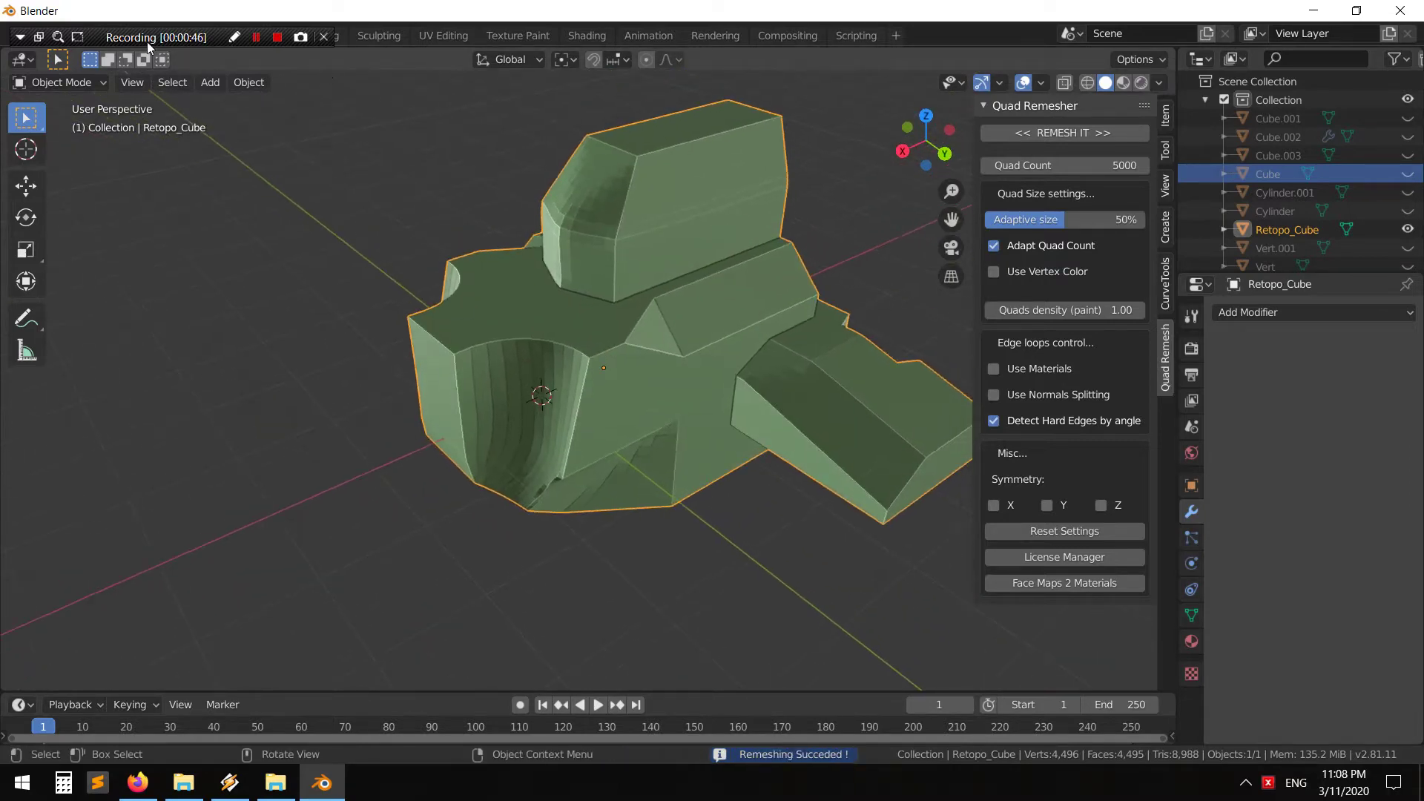
drag(147, 42, 186, 17)
mouse_move(635, 301)
middle_down()
mouse_move(567, 349)
mouse_move(466, 328)
mouse_move(268, 52)
middle_up()
Deselect the whole remeshed mesh in the Modeling workspace, then return to Layout
click(318, 35)
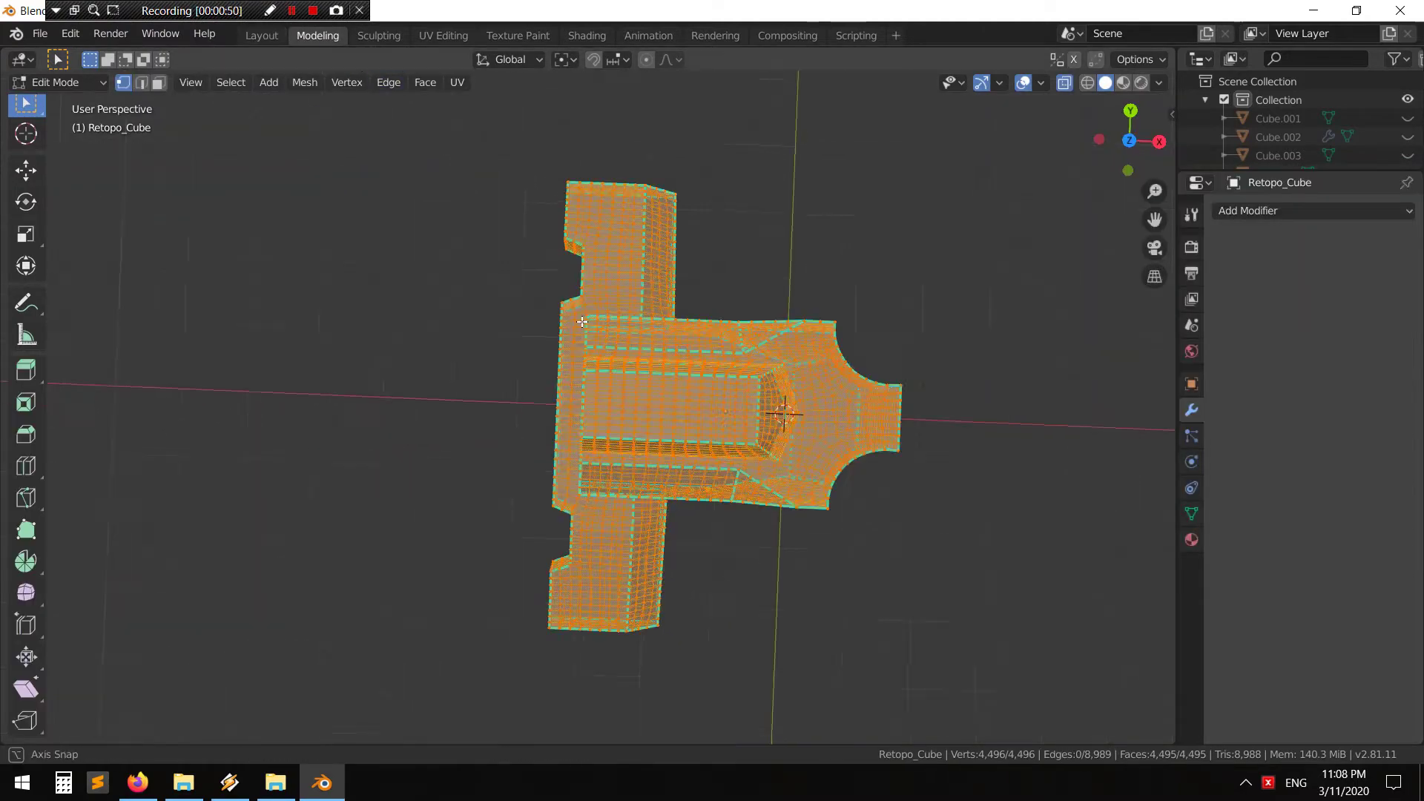
mouse_move(779, 413)
middle_down()
mouse_move(731, 525)
mouse_move(598, 445)
mouse_move(640, 384)
mouse_move(598, 487)
mouse_move(668, 439)
mouse_move(591, 398)
mouse_move(348, 107)
middle_up()
key(alt+a)
scroll(657, 416, up, 3)
click(264, 35)
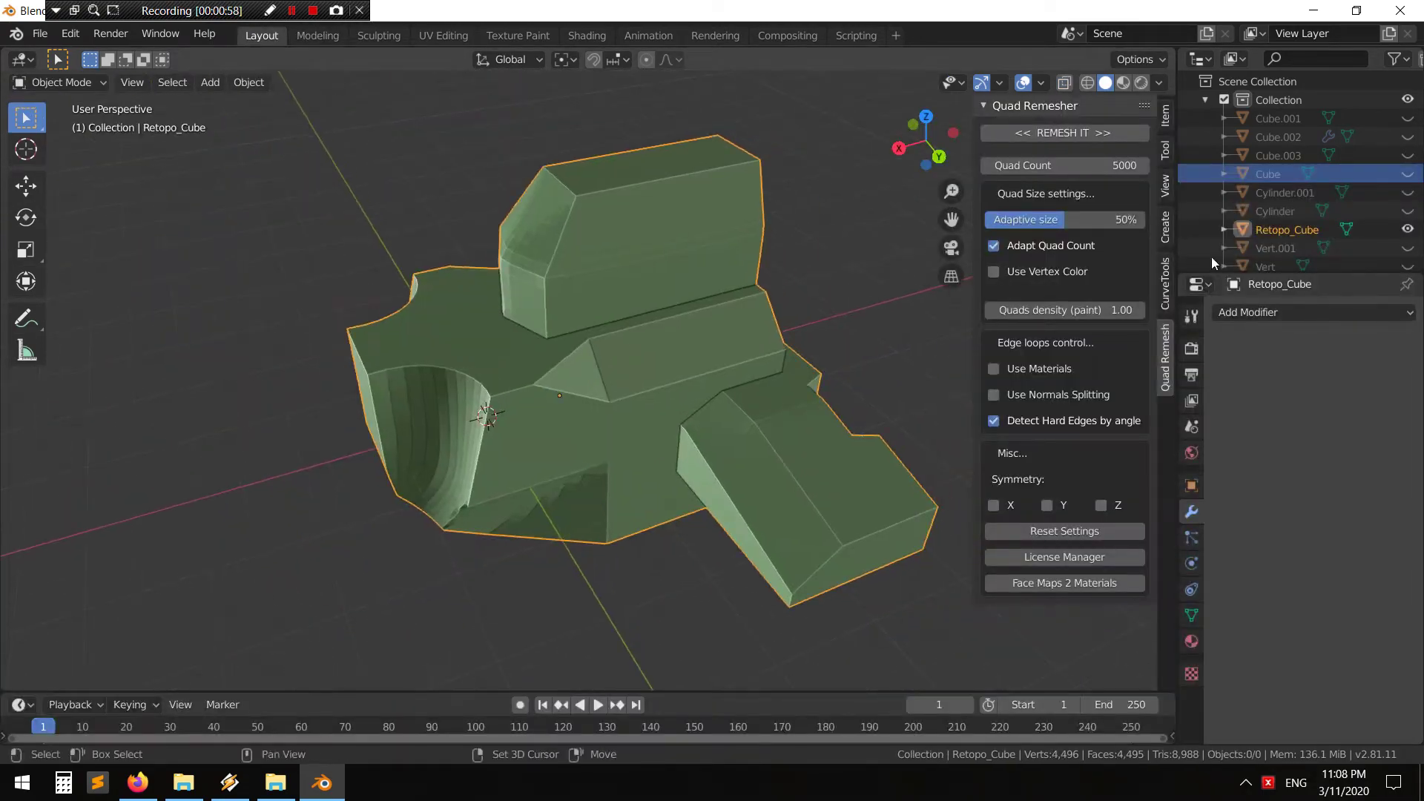
Select Retopo_Cube and move it along the X axis
scroll(1311, 254, down, 1)
click(691, 361)
mouse_move(691, 362)
shift+middle_down()
mouse_move(568, 398)
mouse_move(589, 387)
shift+middle_up()
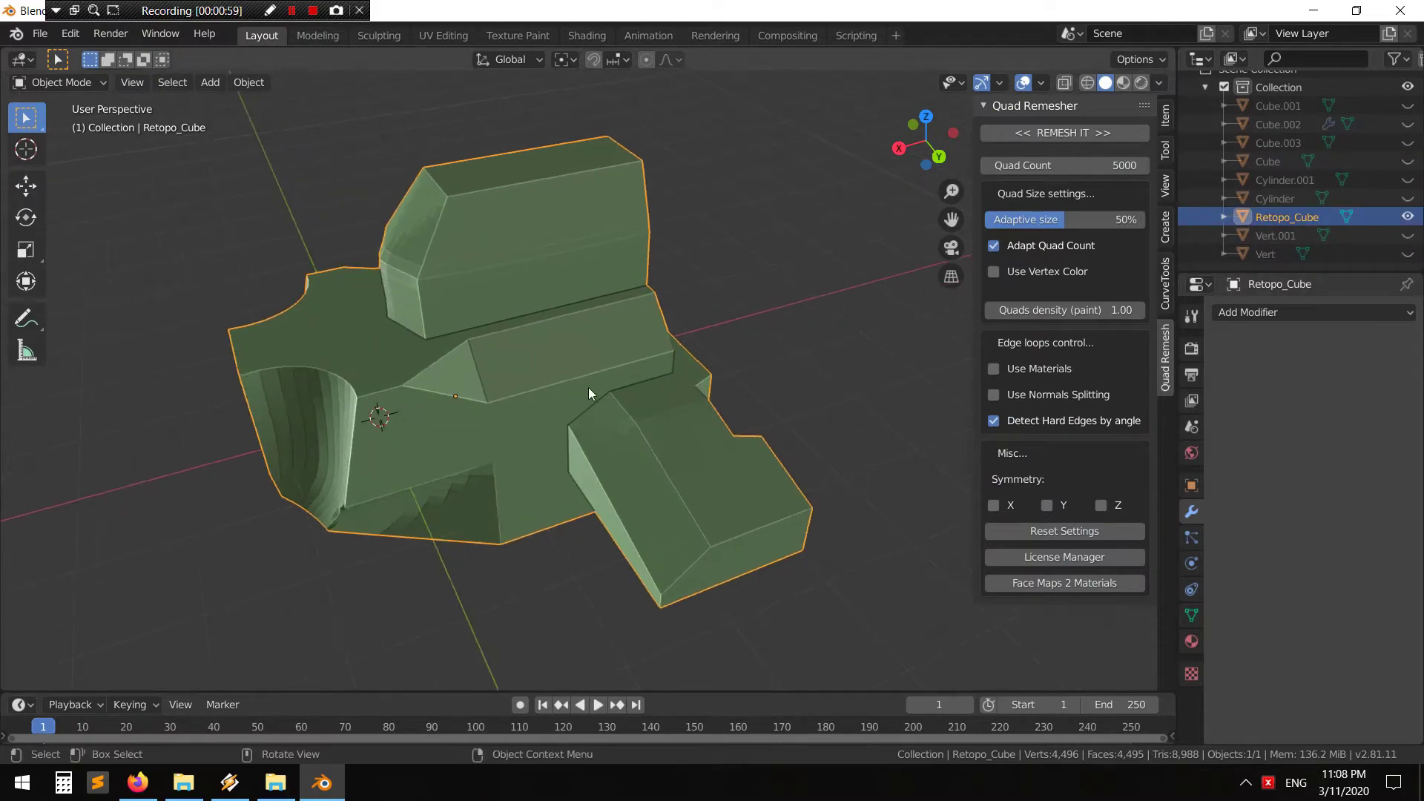
key(g)
key(x)
click(589, 387)
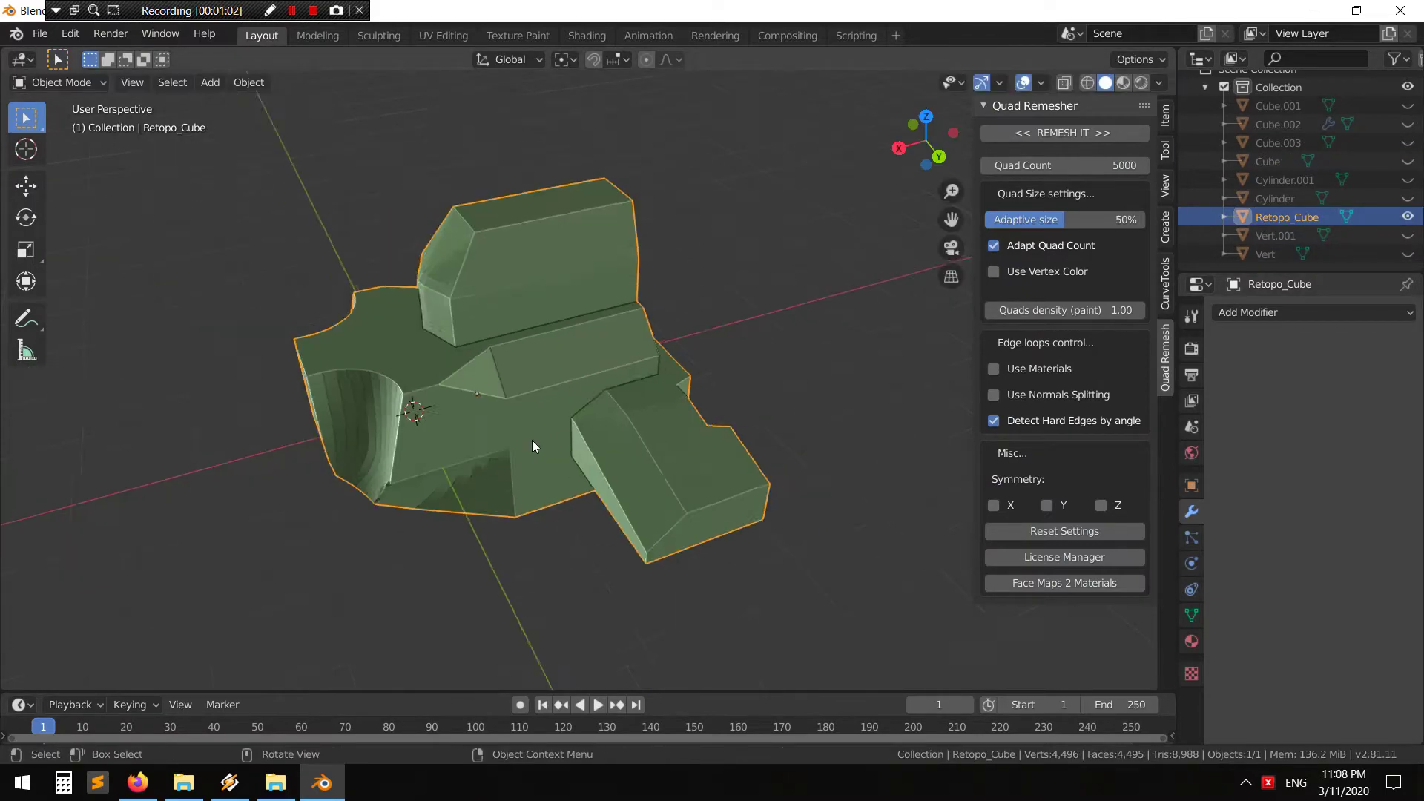
Inspect Retopo_Cube up close and select it again
key(alt+a)
middle_drag(532, 439, 599, 450)
scroll(620, 394, up, 3)
mouse_move(620, 394)
middle_down()
mouse_move(594, 358)
mouse_move(559, 487)
middle_up()
scroll(628, 393, up, 2)
click(559, 491)
scroll(556, 445, down, 2)
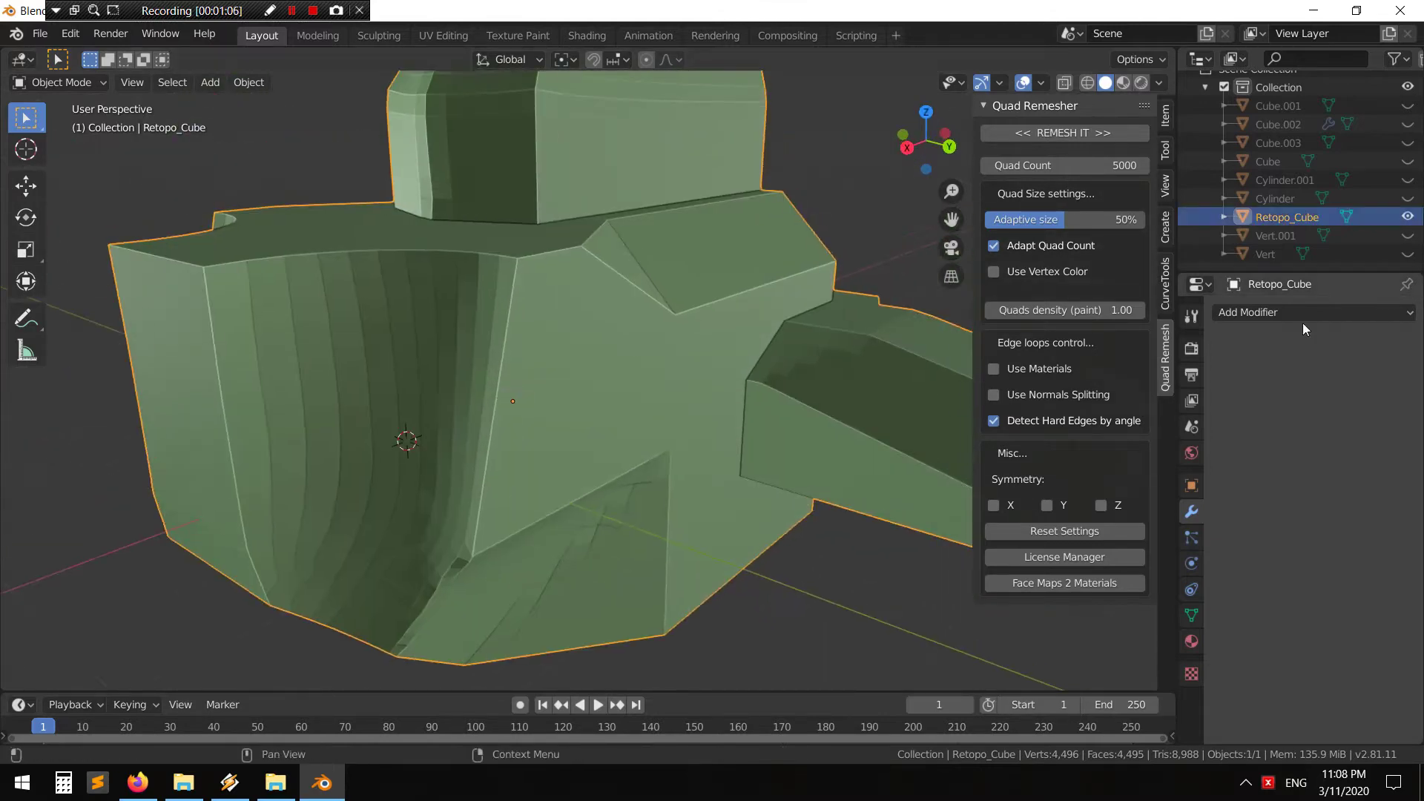
middle_drag(709, 434, 678, 436)
Hide the sidebar, add a Subdivision Surface modifier to Retopo_Cube and shade it smooth
key(n)
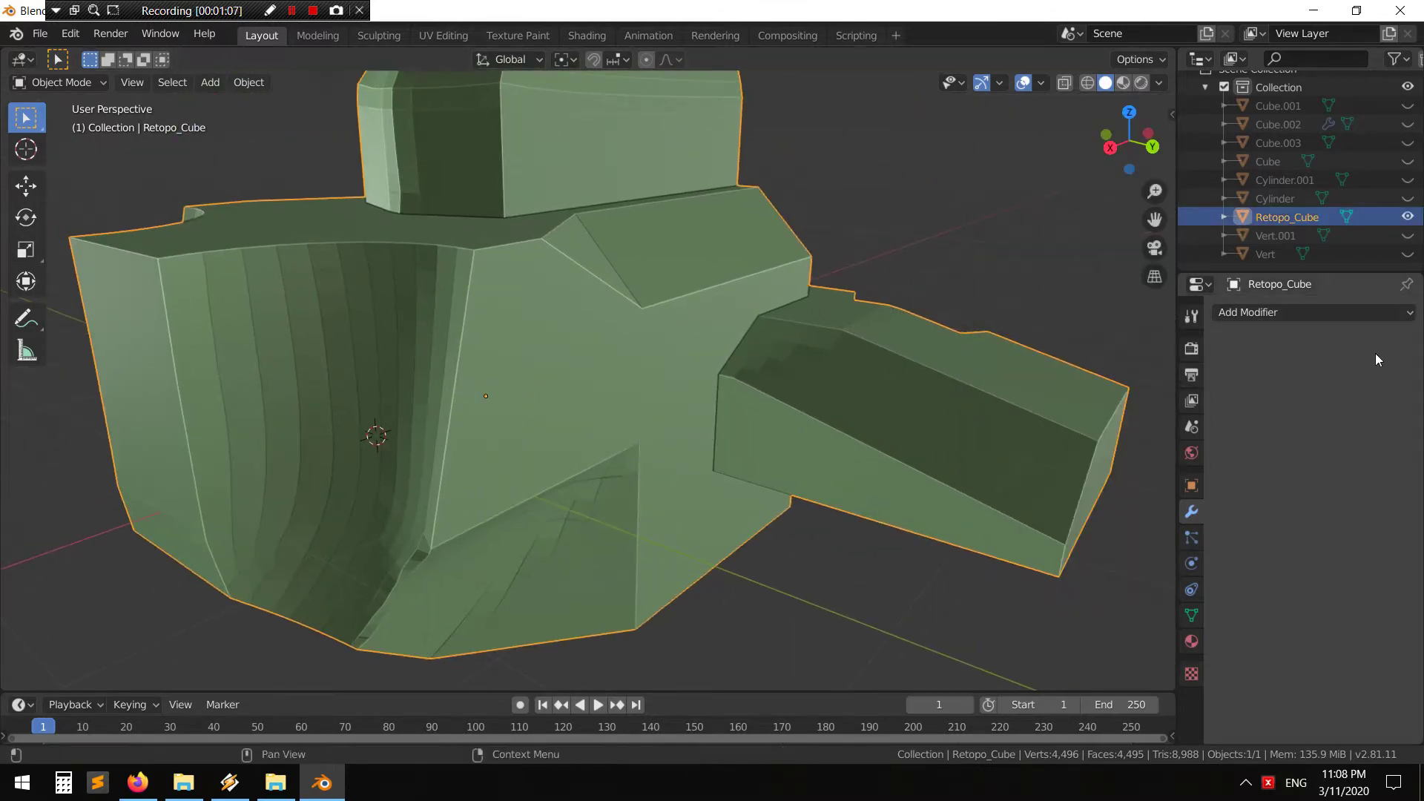
click(1368, 312)
click(1060, 620)
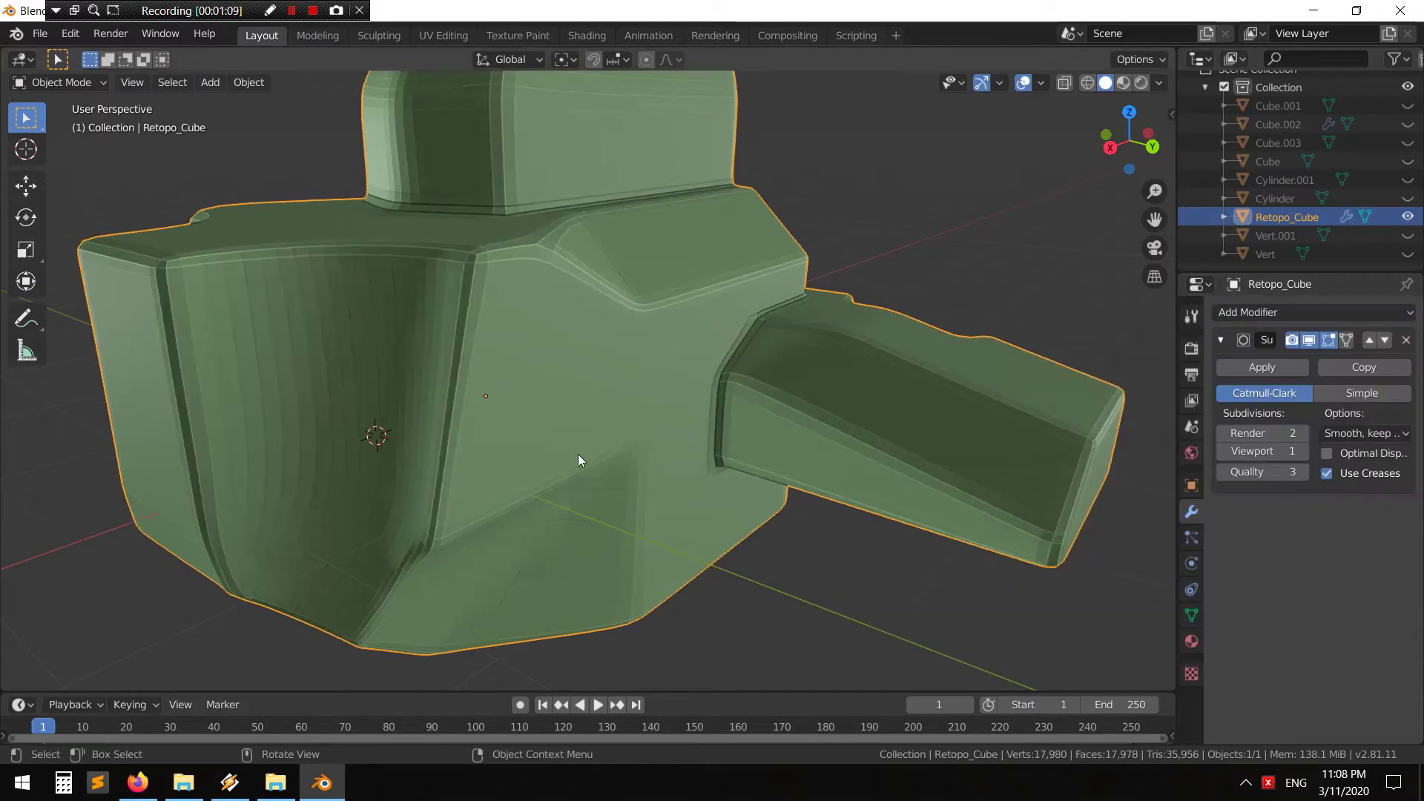
mouse_move(577, 454)
middle_down()
mouse_move(665, 378)
mouse_move(816, 393)
mouse_move(723, 528)
mouse_move(709, 412)
mouse_move(629, 437)
mouse_move(558, 357)
middle_up()
right_click(666, 296)
click(669, 293)
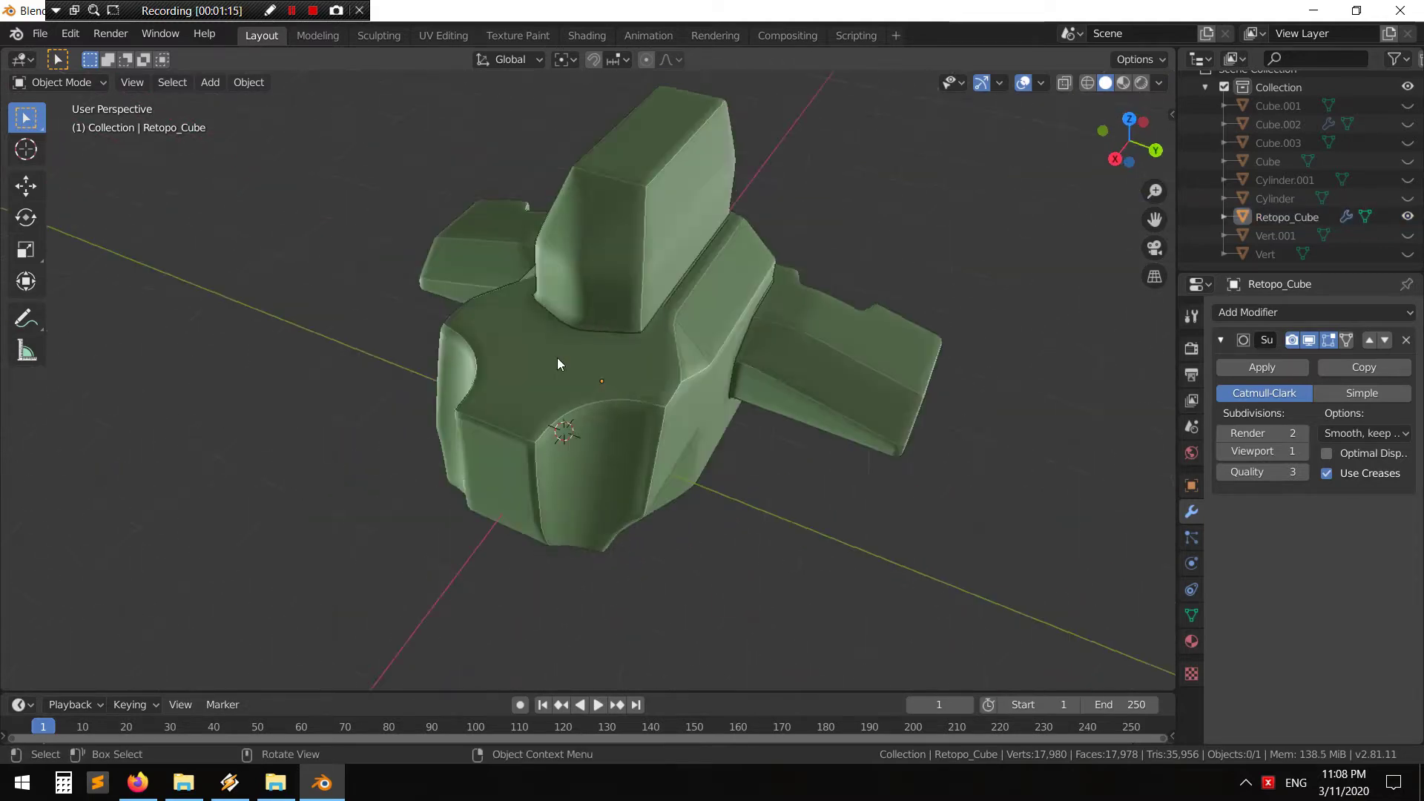
Raise the Subdivision Surface viewport level to 2 and inspect the finer mesh
scroll(594, 371, up, 3)
mouse_move(638, 388)
middle_down()
mouse_move(720, 421)
mouse_move(771, 420)
middle_up()
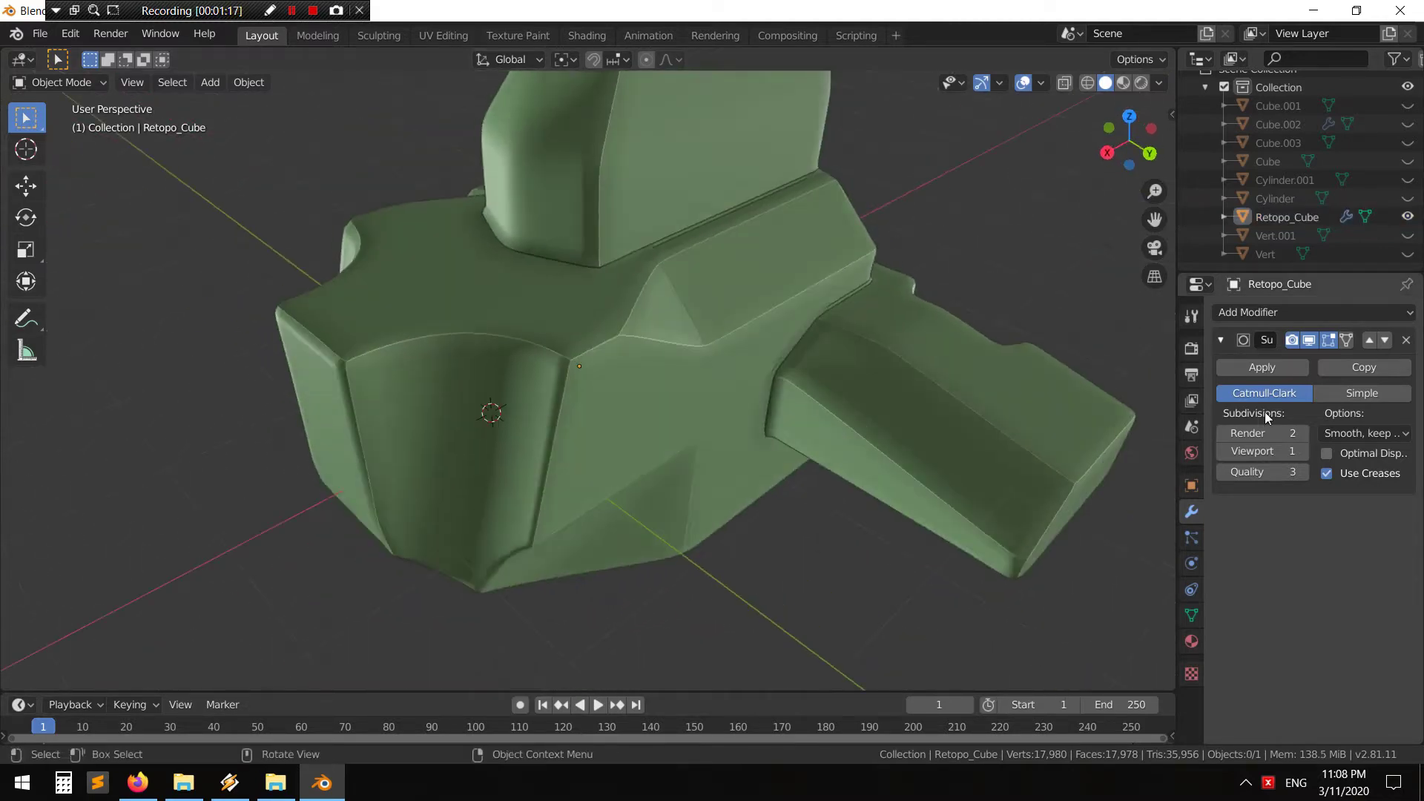
click(1306, 451)
mouse_move(920, 498)
middle_down()
mouse_move(672, 430)
mouse_move(666, 372)
mouse_move(661, 486)
mouse_move(633, 523)
mouse_move(482, 461)
mouse_move(626, 536)
mouse_move(615, 463)
mouse_move(532, 433)
middle_up()
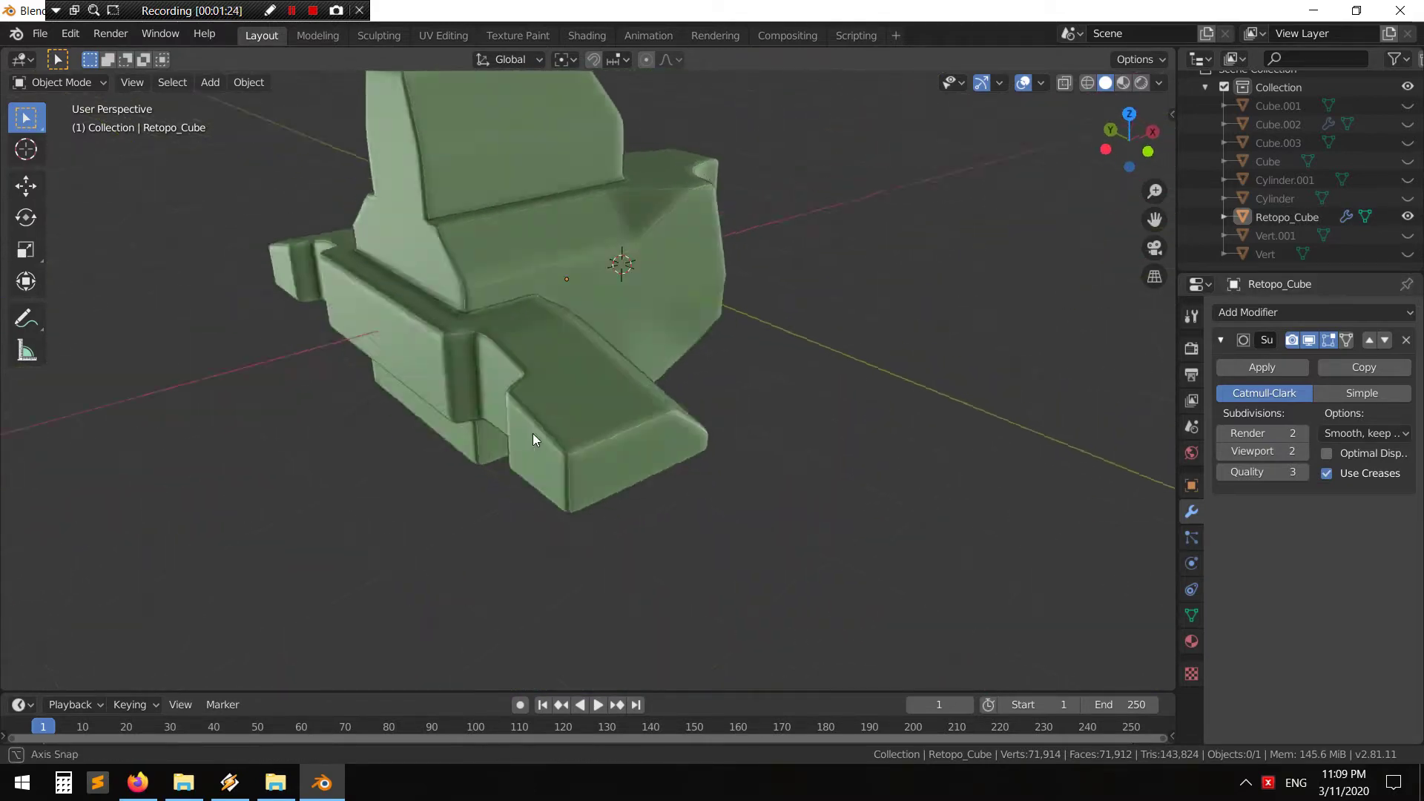
scroll(532, 433, up, 5)
shift+middle_drag(417, 357, 524, 371)
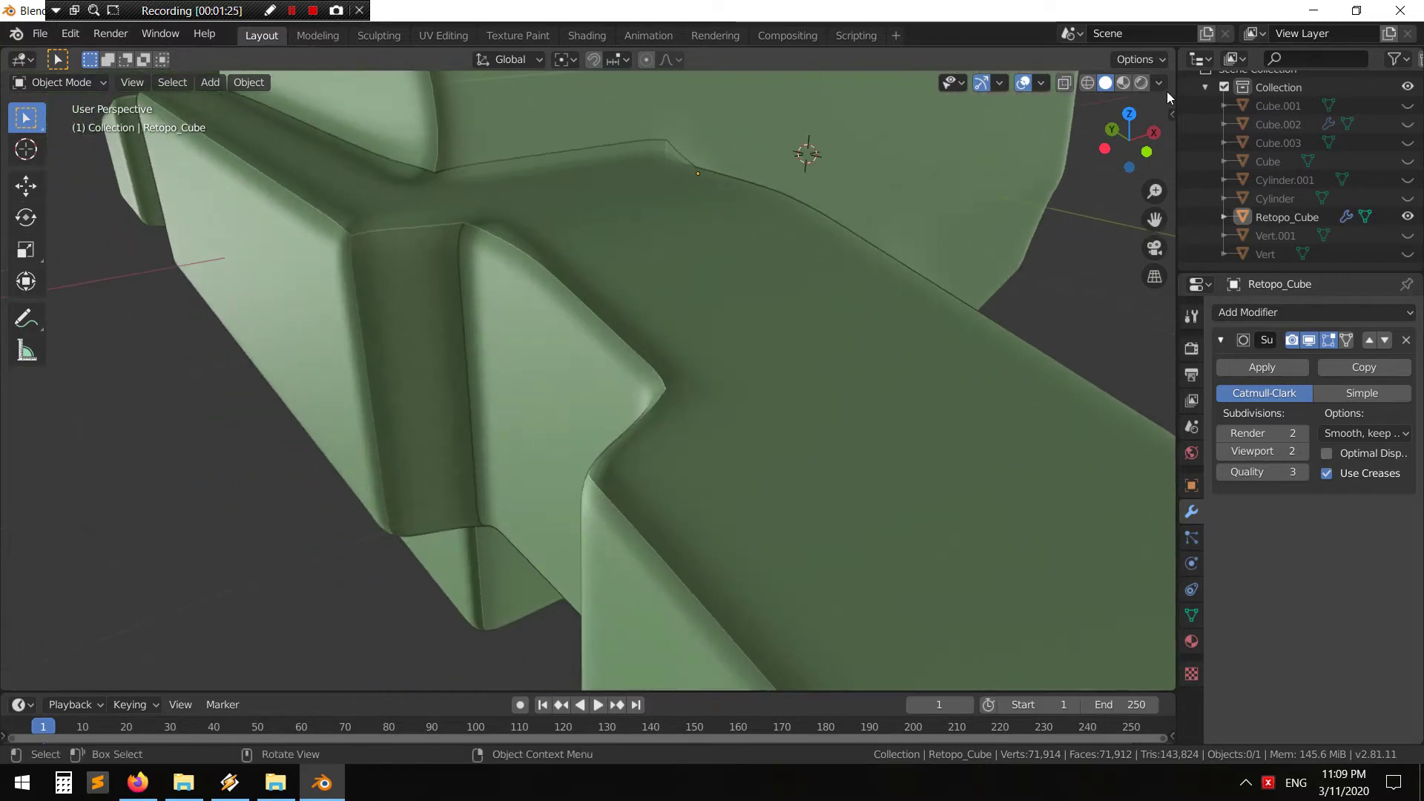
Turn cavity shading off and back on in the viewport shading options
click(1159, 84)
click(1061, 488)
mouse_move(964, 475)
middle_down()
mouse_move(543, 422)
mouse_move(981, 244)
middle_up()
click(1159, 83)
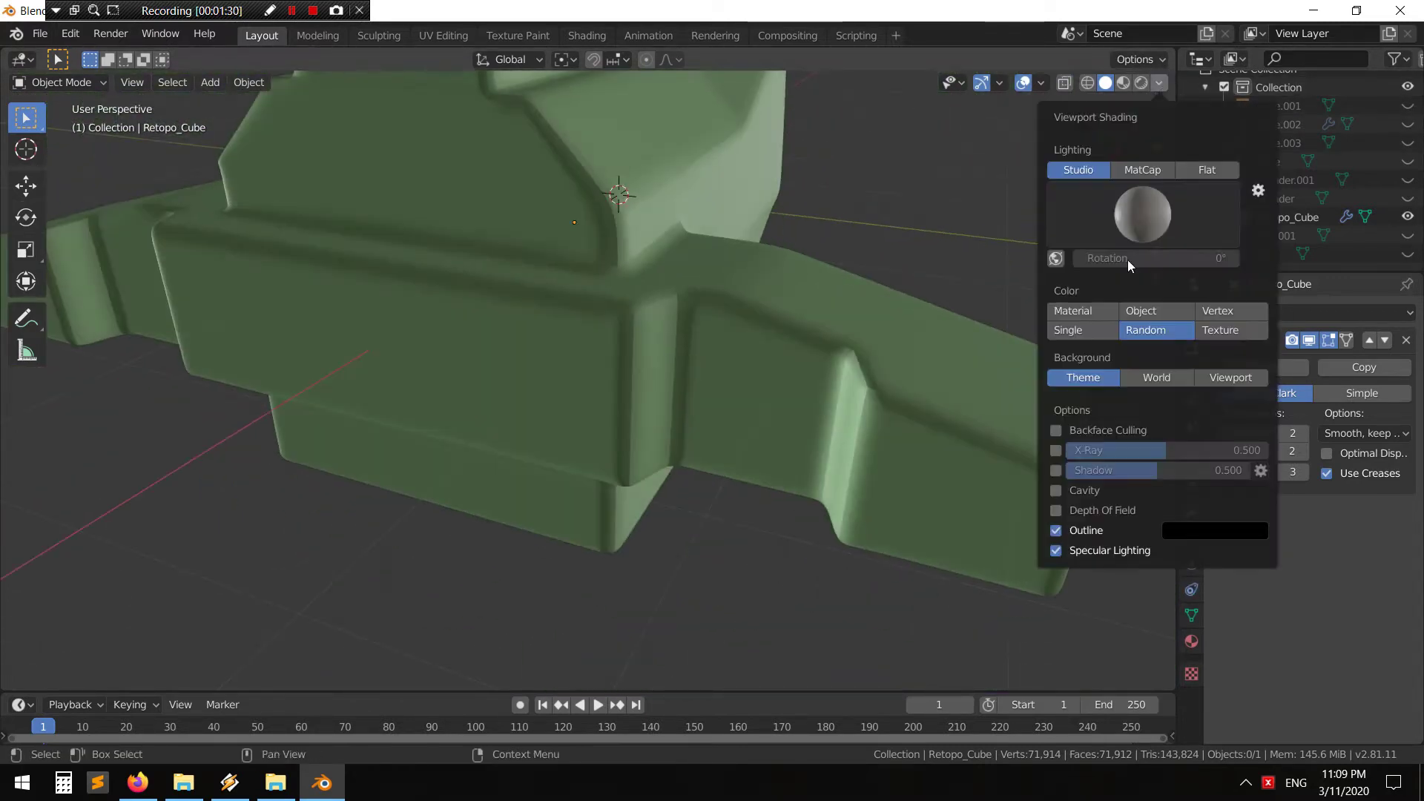
click(1076, 493)
Compare the subdivision with Use Creases off, then re-enable Use Creases
mouse_move(892, 513)
middle_down()
mouse_move(776, 510)
mouse_move(798, 537)
mouse_move(1364, 511)
middle_up()
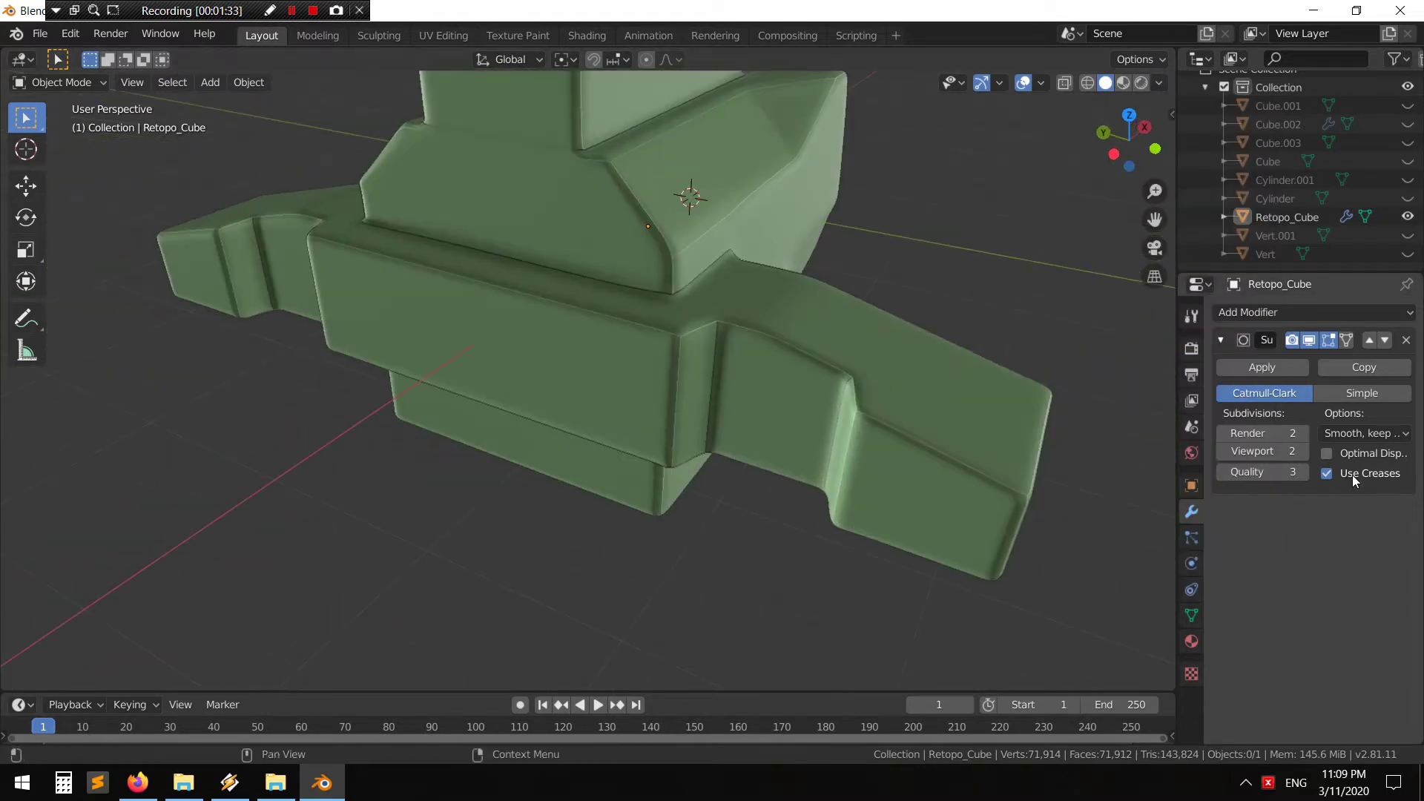
click(1351, 475)
middle_drag(738, 519, 1318, 487)
click(1356, 479)
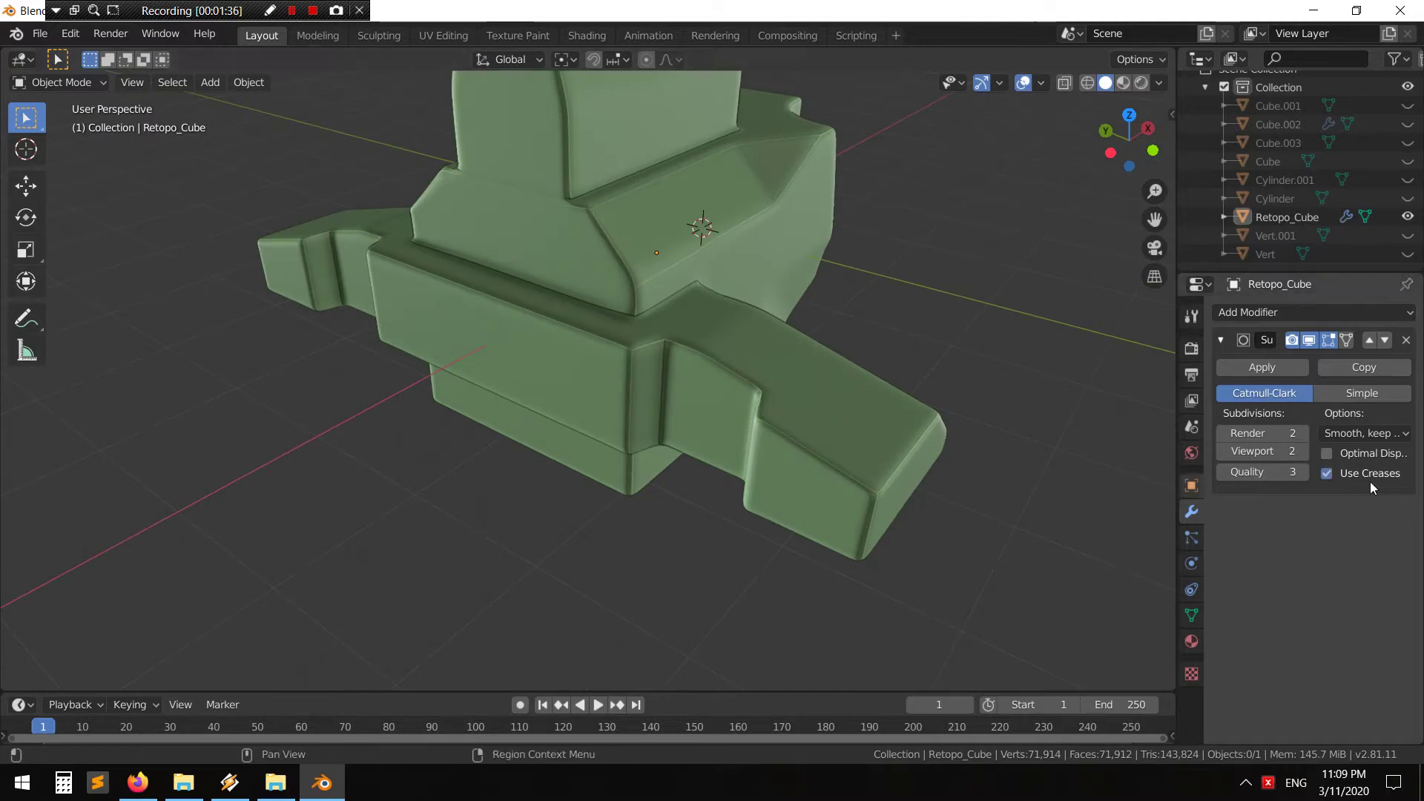
middle_drag(786, 512, 682, 519)
In the Modeling workspace, undo back to the 4,496-vertex Retopo_Cube mesh
click(318, 35)
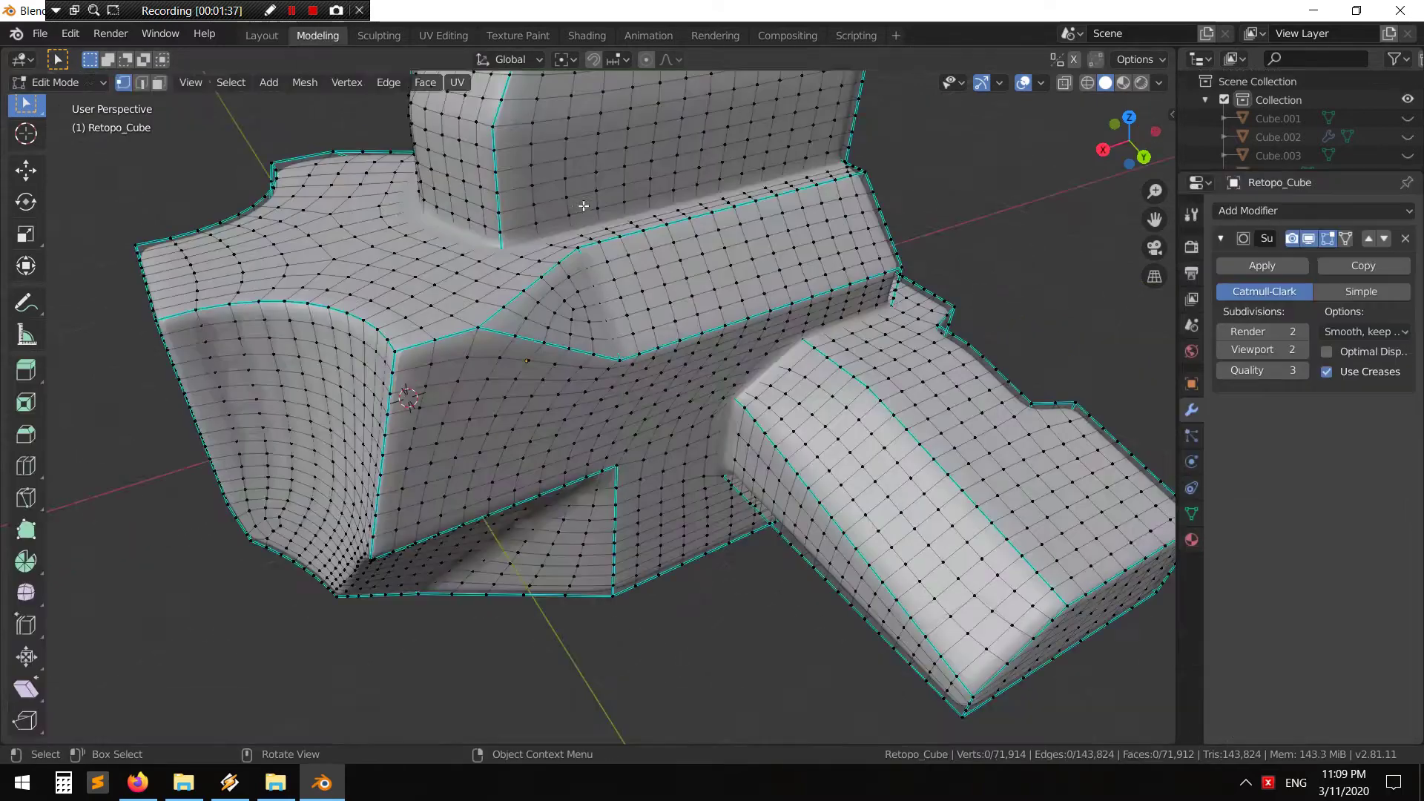
middle_drag(571, 434, 661, 447)
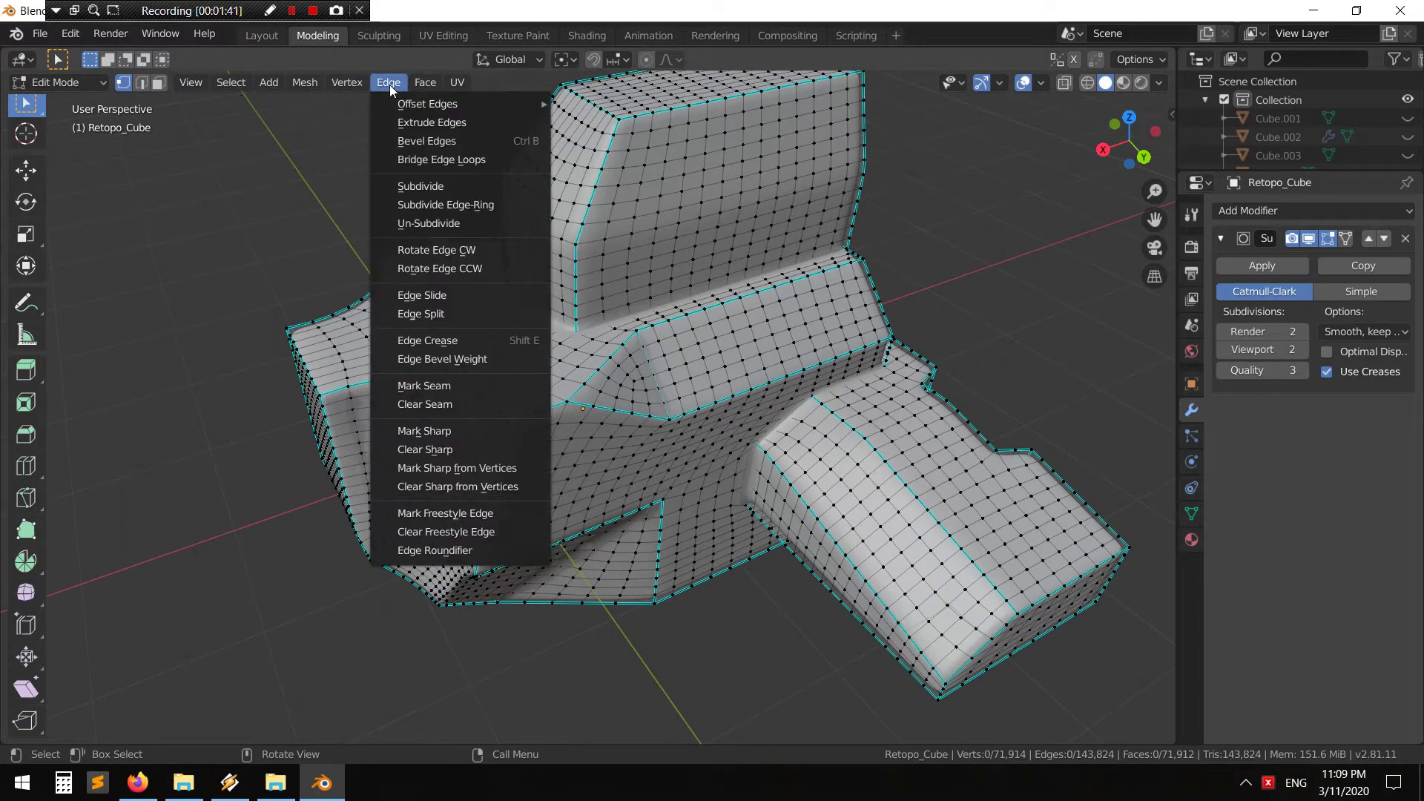
click(388, 82)
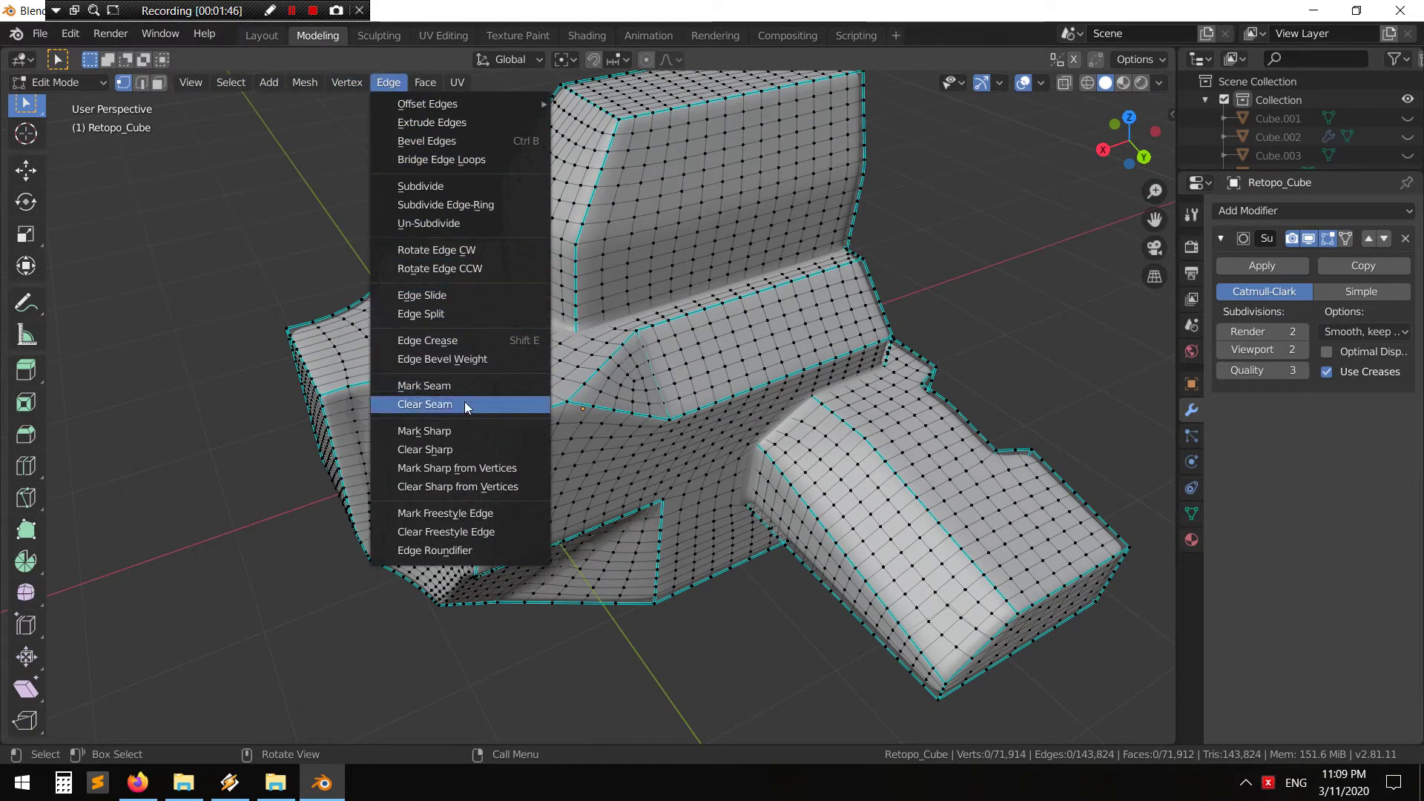
key(ctrl+z)
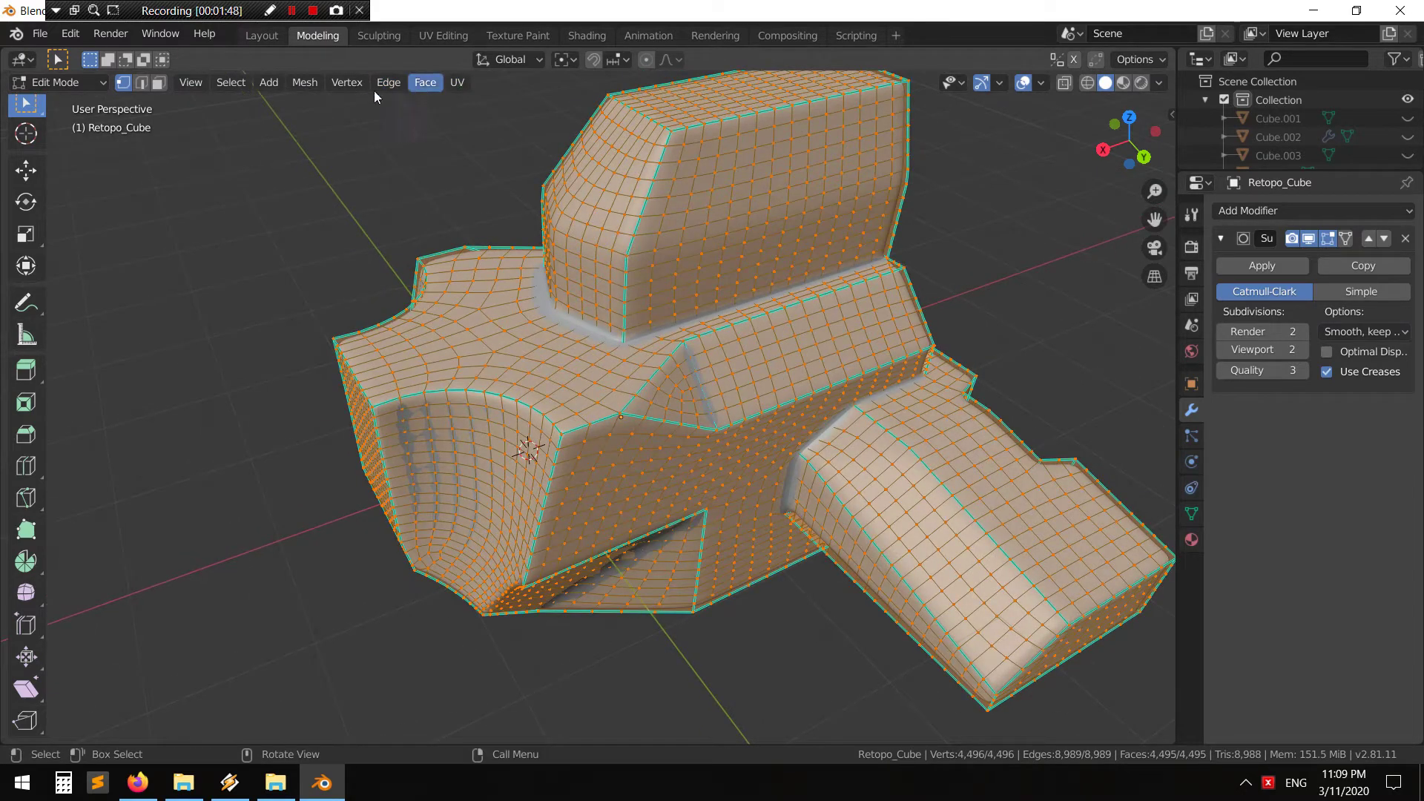
Clear the sharp marks from all edges, then return to the Layout workspace
click(376, 86)
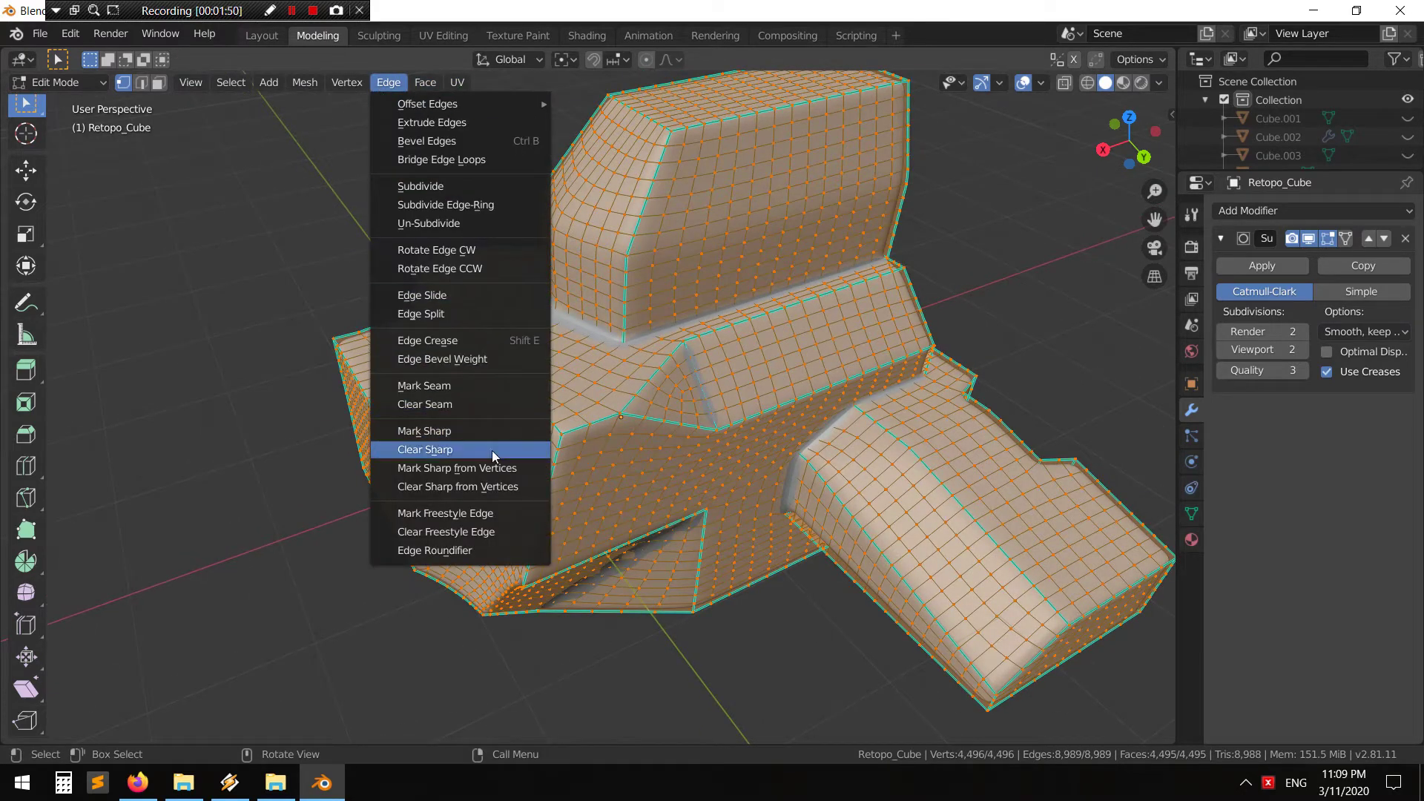
click(492, 451)
click(389, 83)
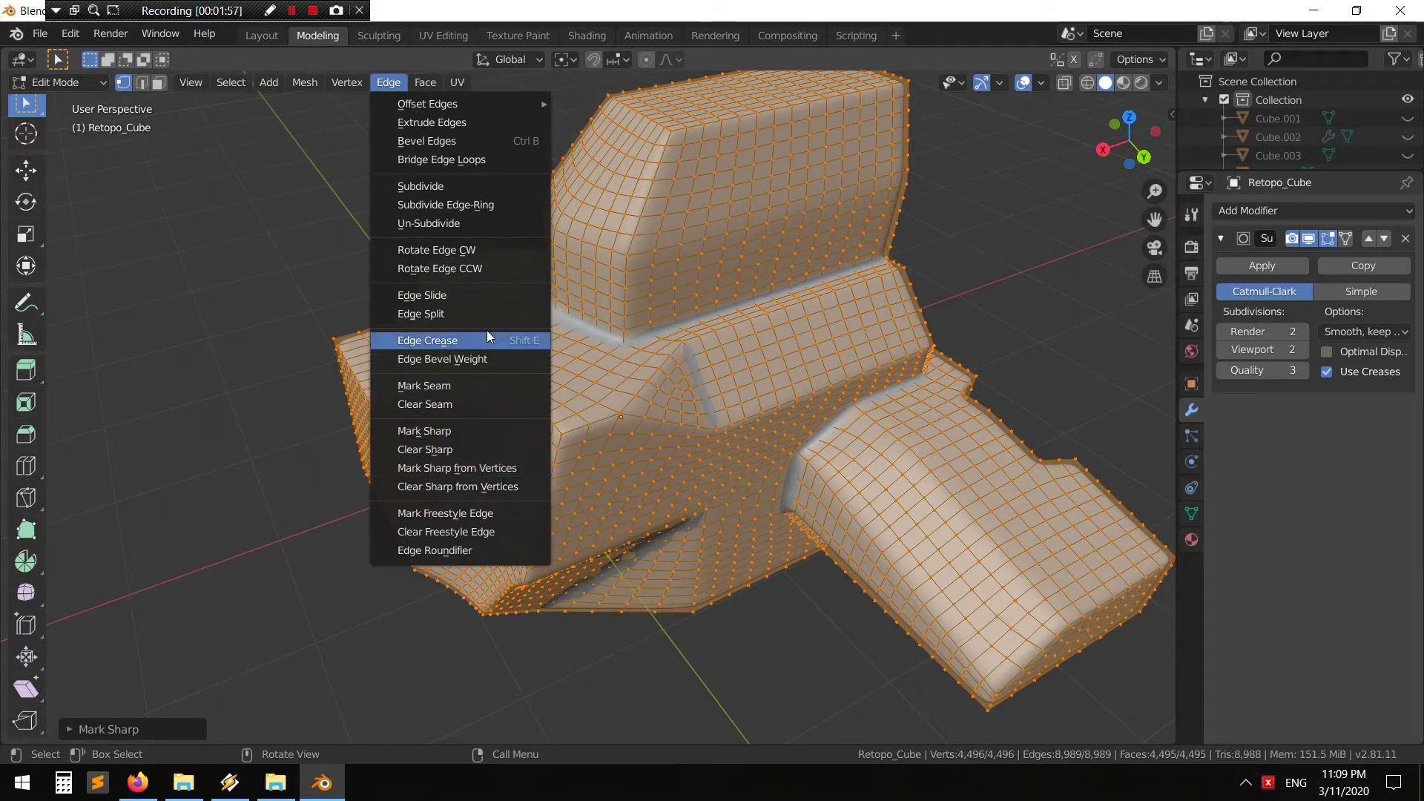
click(485, 408)
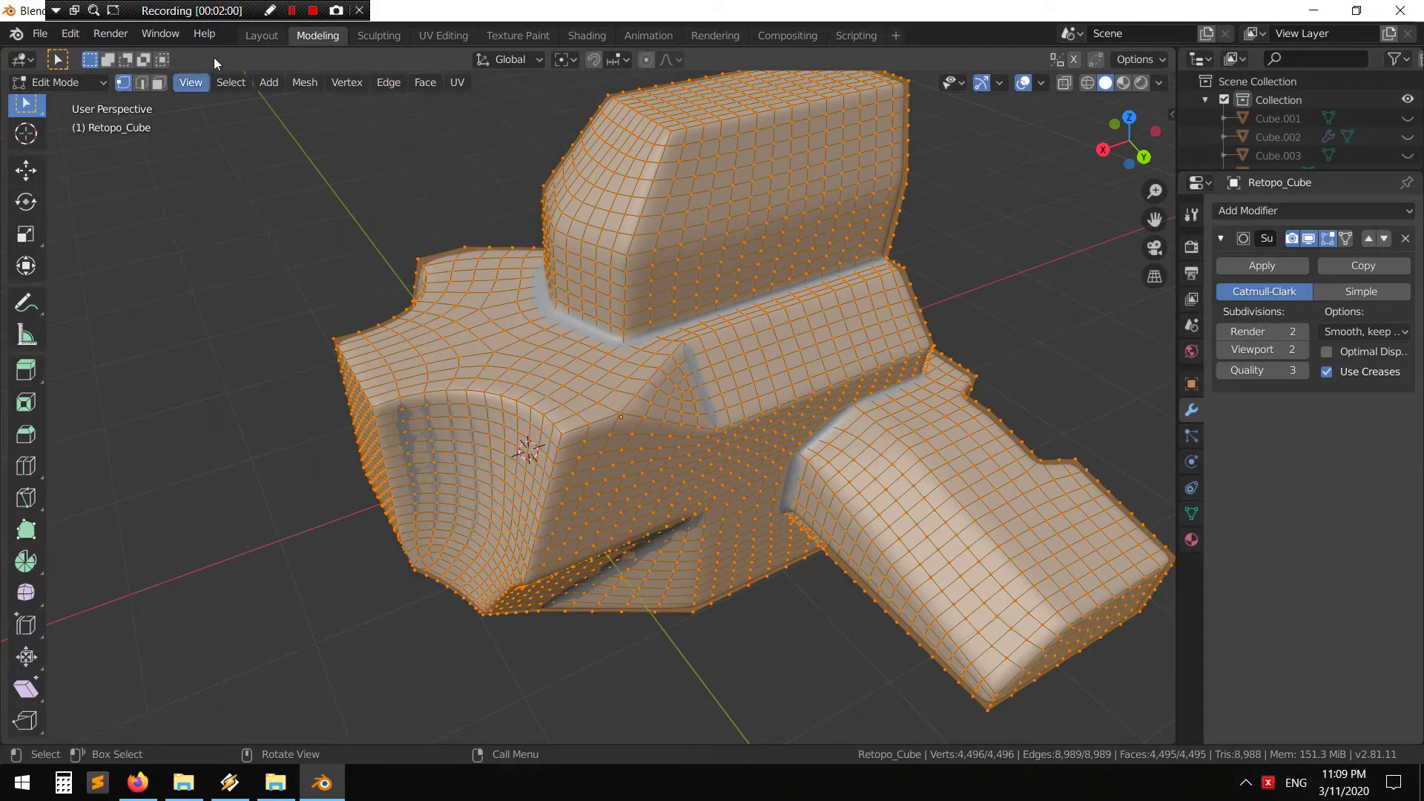
click(262, 33)
mouse_move(598, 349)
middle_down()
mouse_move(565, 349)
mouse_move(778, 300)
mouse_move(575, 303)
mouse_move(644, 372)
mouse_move(589, 379)
mouse_move(460, 356)
middle_up()
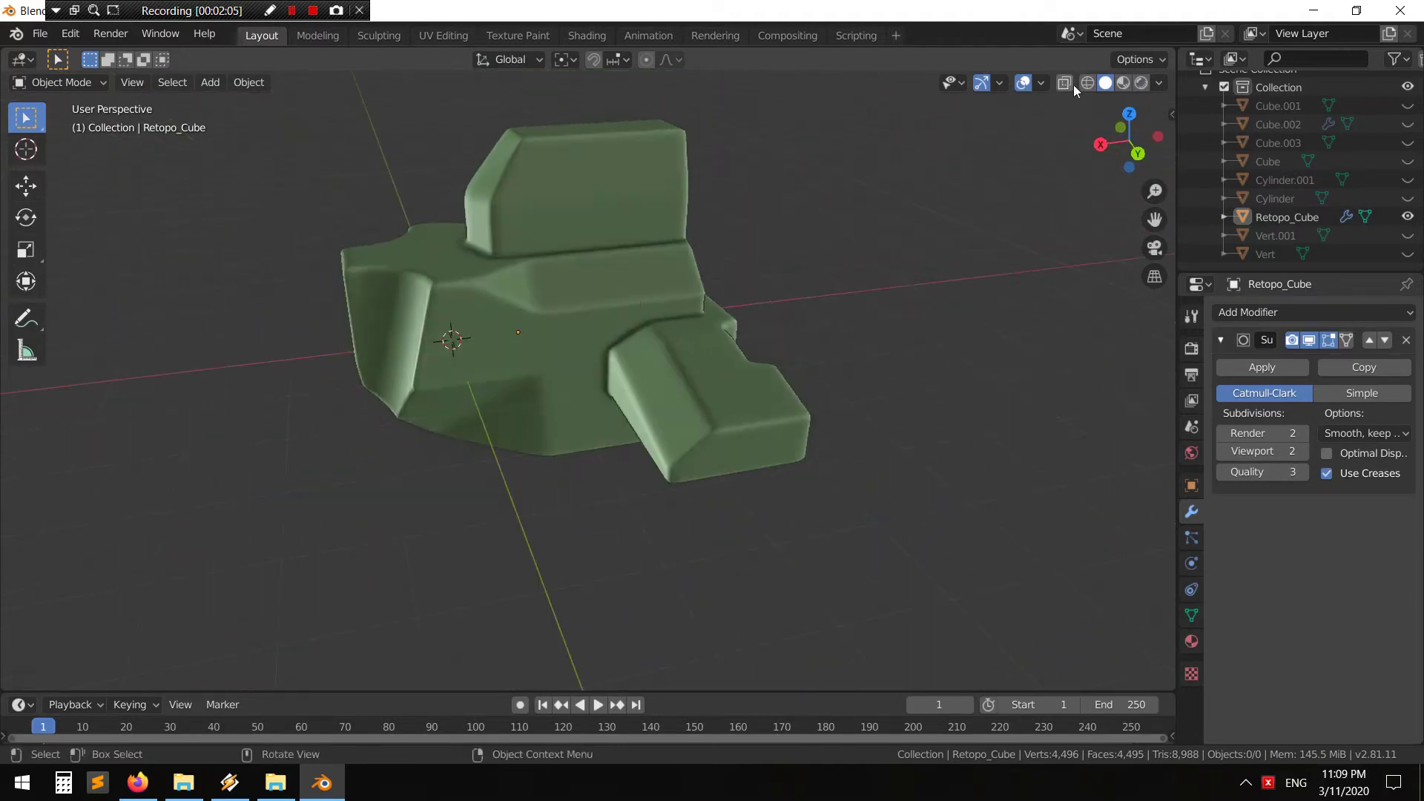
Switch viewport shading to MatCap lighting with Material colour and view the grey model close up
click(1160, 84)
click(1161, 175)
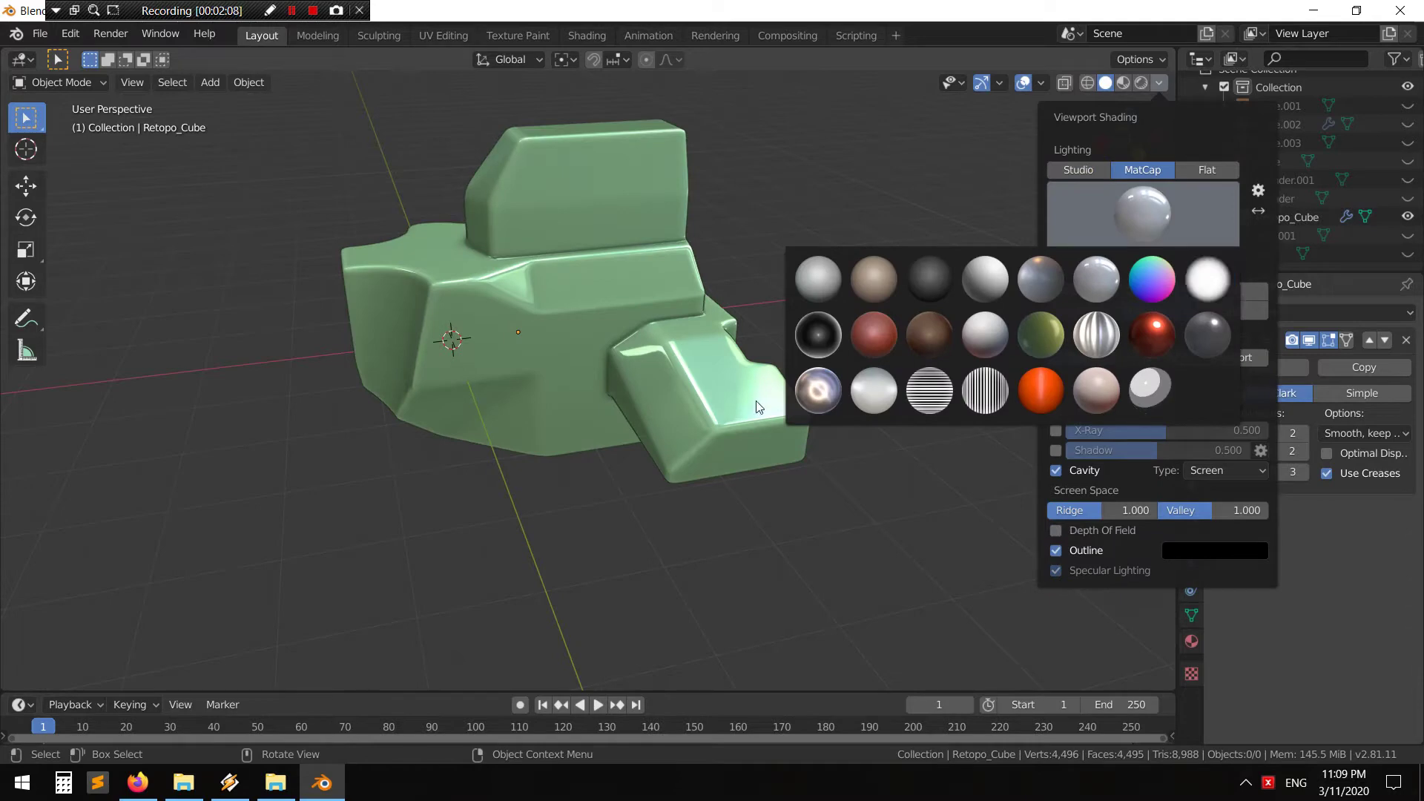
click(1079, 291)
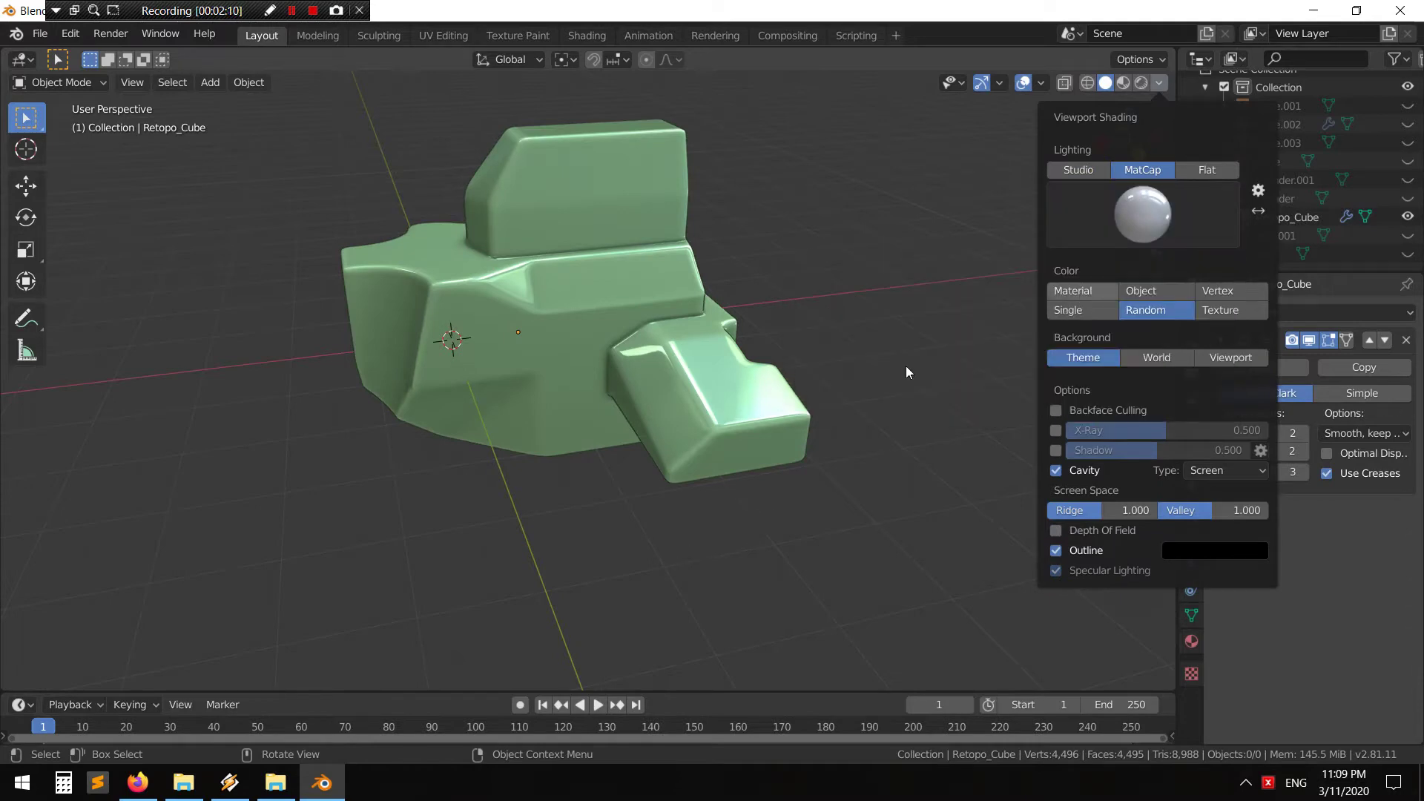
middle_drag(771, 382, 568, 385)
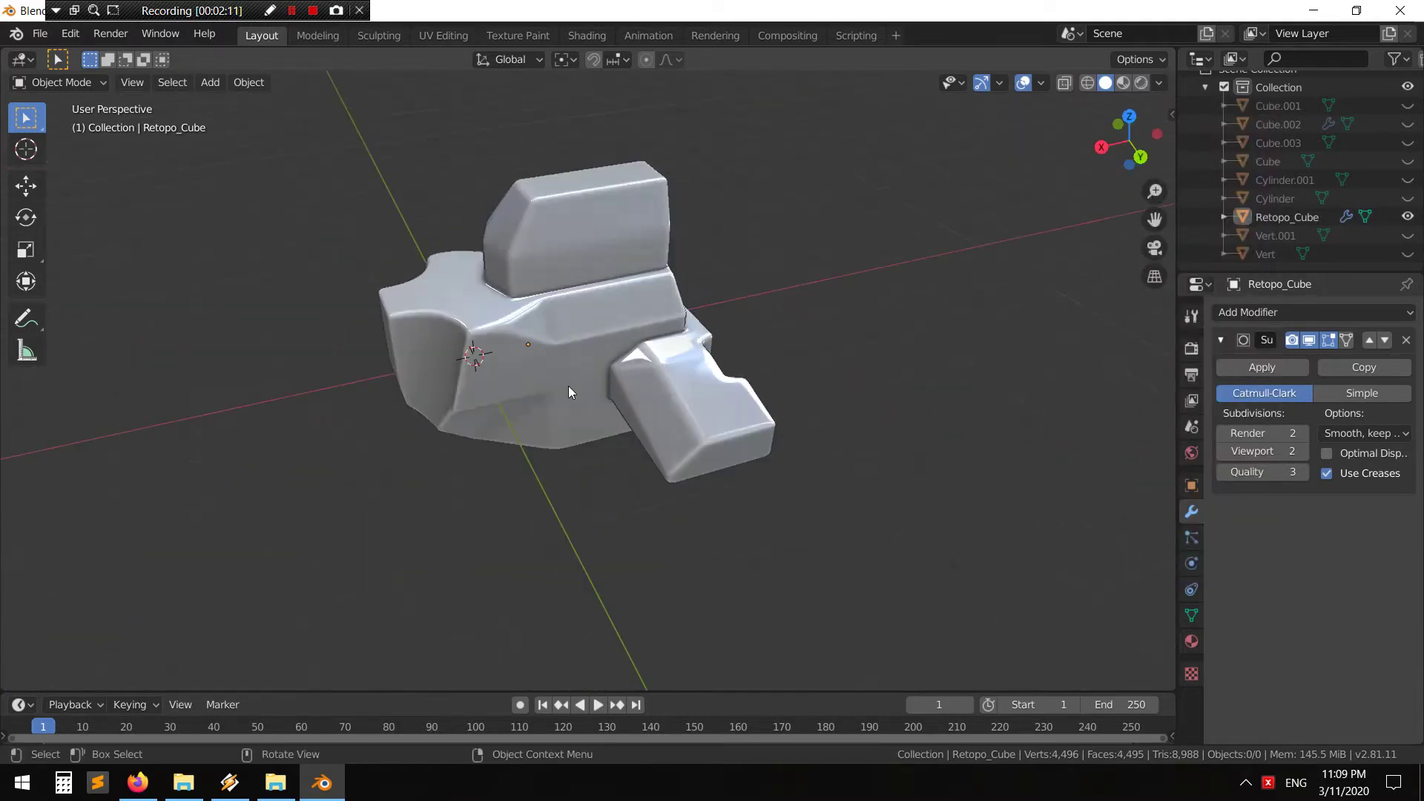
scroll(568, 386, up, 4)
mouse_move(675, 354)
middle_down()
mouse_move(651, 336)
mouse_move(648, 374)
mouse_move(701, 407)
mouse_move(840, 373)
mouse_move(909, 337)
mouse_move(960, 264)
mouse_move(967, 204)
mouse_move(958, 165)
mouse_move(895, 174)
mouse_move(740, 224)
mouse_move(667, 272)
mouse_move(686, 216)
mouse_move(705, 220)
middle_up()
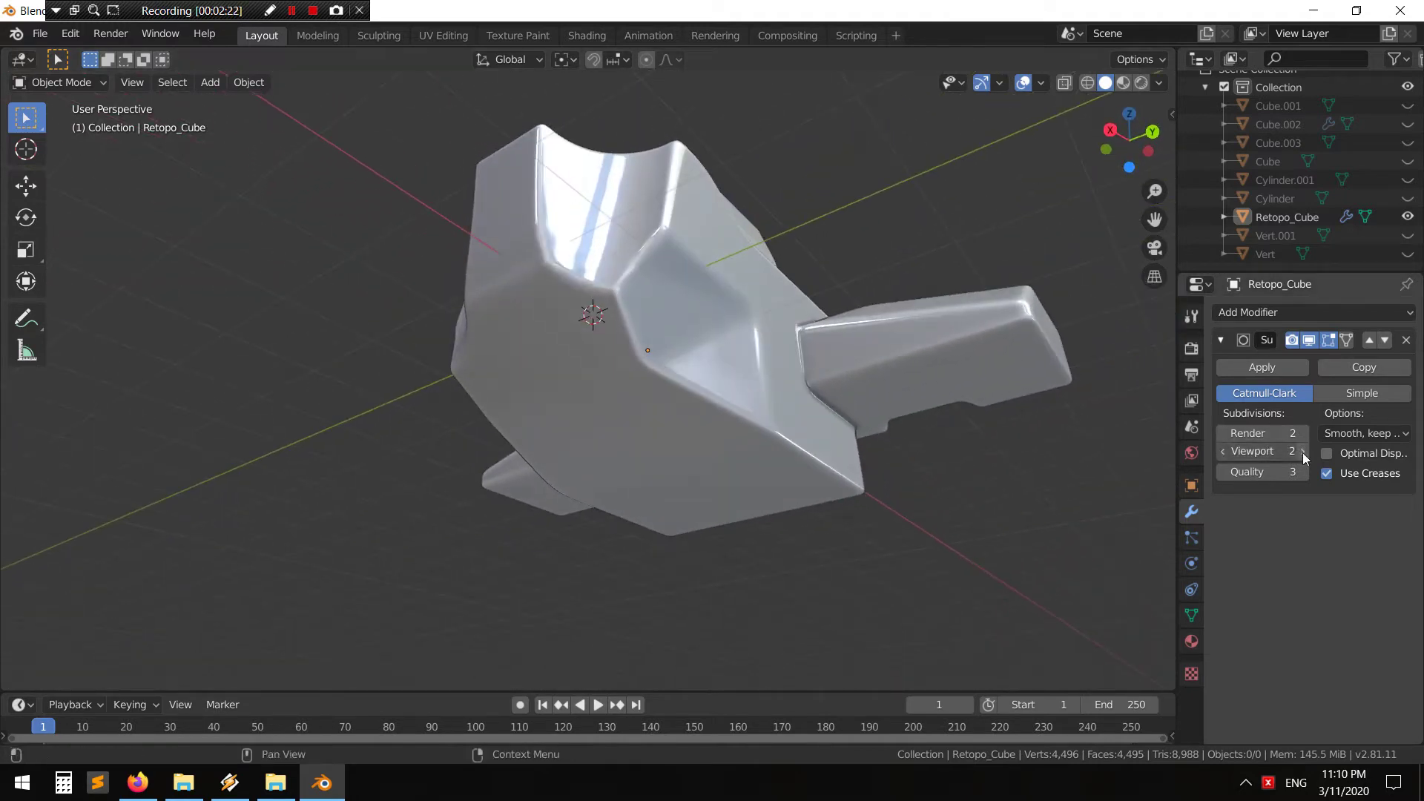
mouse_move(682, 353)
middle_down()
mouse_move(618, 416)
mouse_move(718, 439)
mouse_move(740, 461)
mouse_move(639, 362)
mouse_move(601, 397)
mouse_move(962, 380)
mouse_move(710, 395)
mouse_move(656, 322)
mouse_move(742, 400)
mouse_move(733, 442)
middle_up()
Delete Retopo_Cube and unhide all hidden objects
click(656, 322)
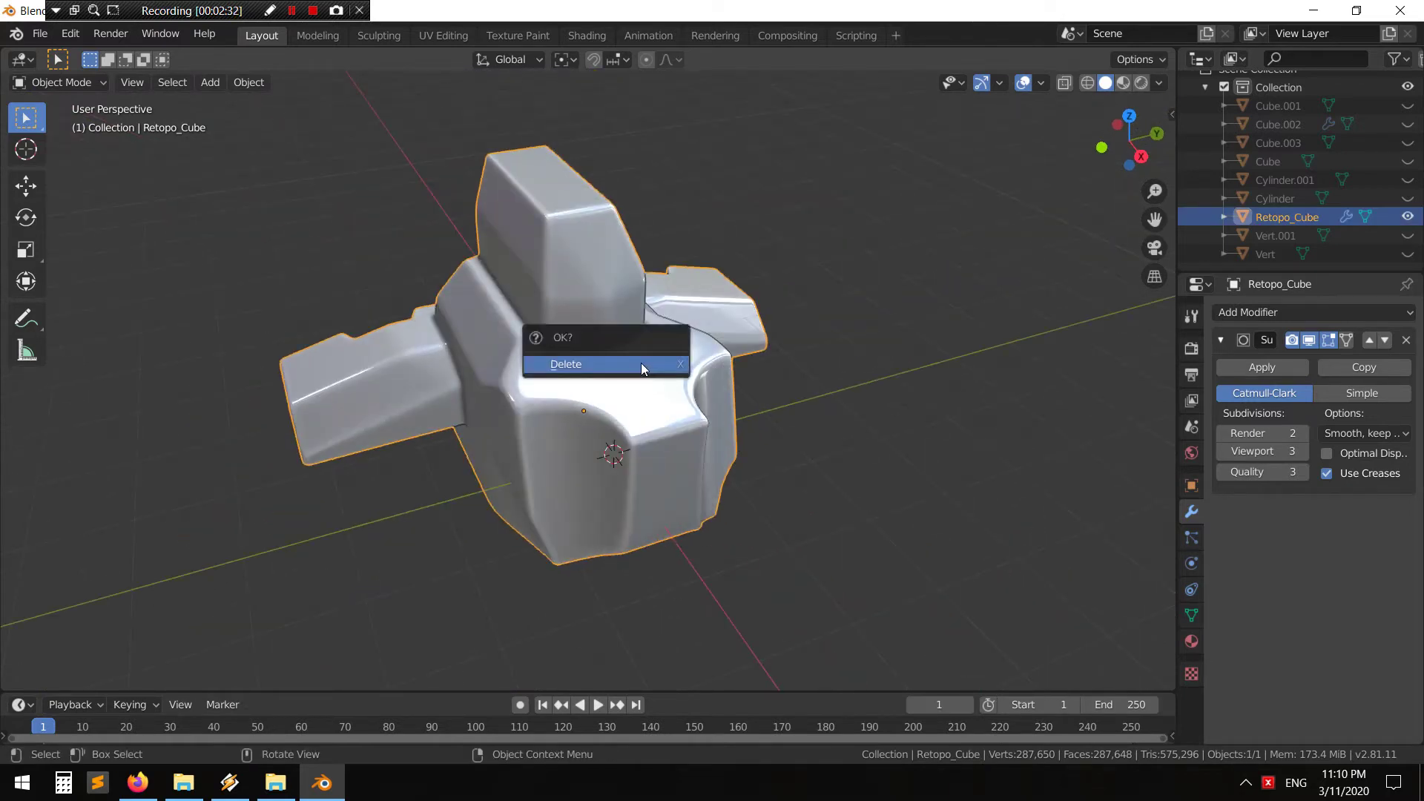
click(641, 363)
middle_drag(809, 465, 750, 370)
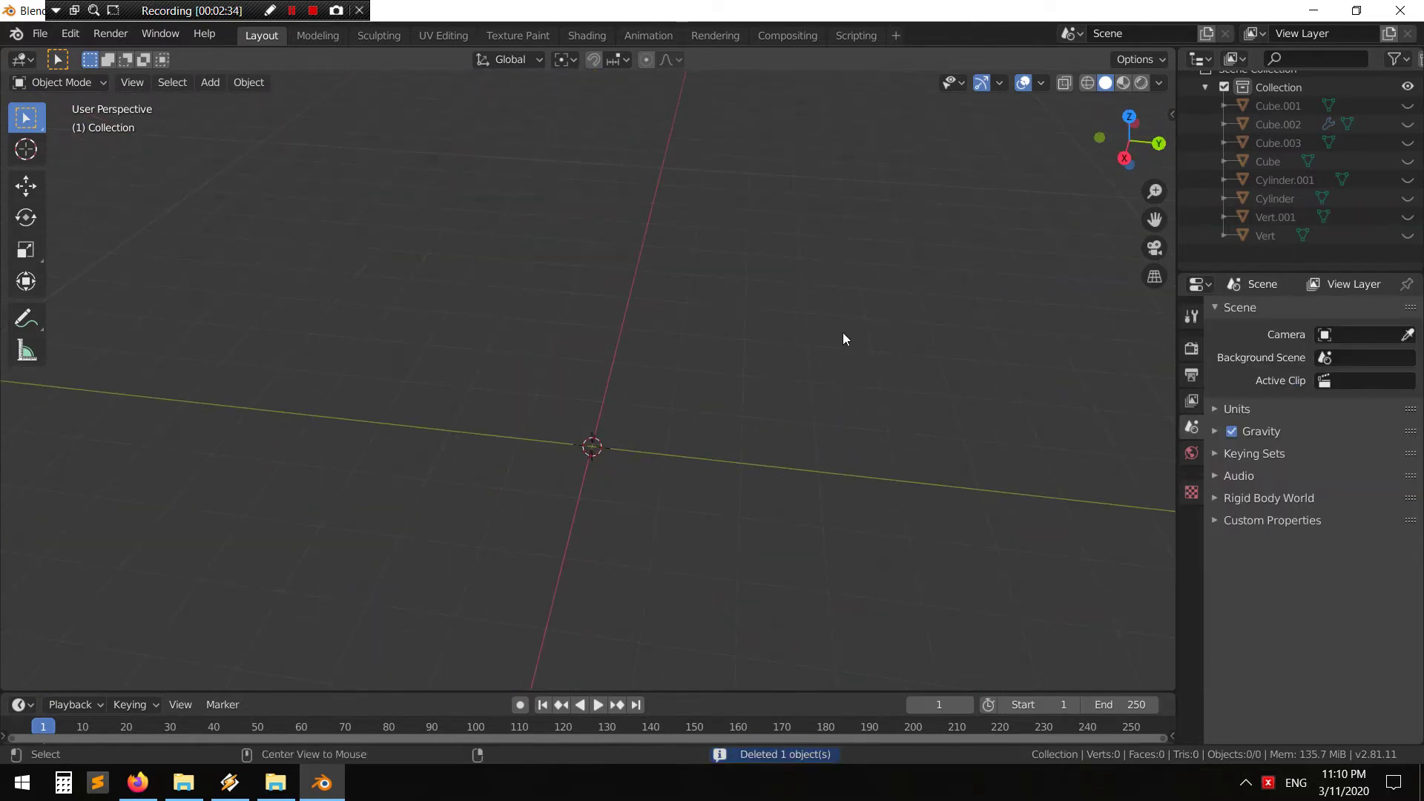
key(alt+h)
mouse_move(843, 332)
middle_down()
mouse_move(677, 401)
mouse_move(569, 393)
mouse_move(867, 420)
mouse_move(623, 428)
mouse_move(331, 564)
middle_up()
Box-select the four front objects on the left and delete them
key(alt+a)
drag(503, 628, 70, 261)
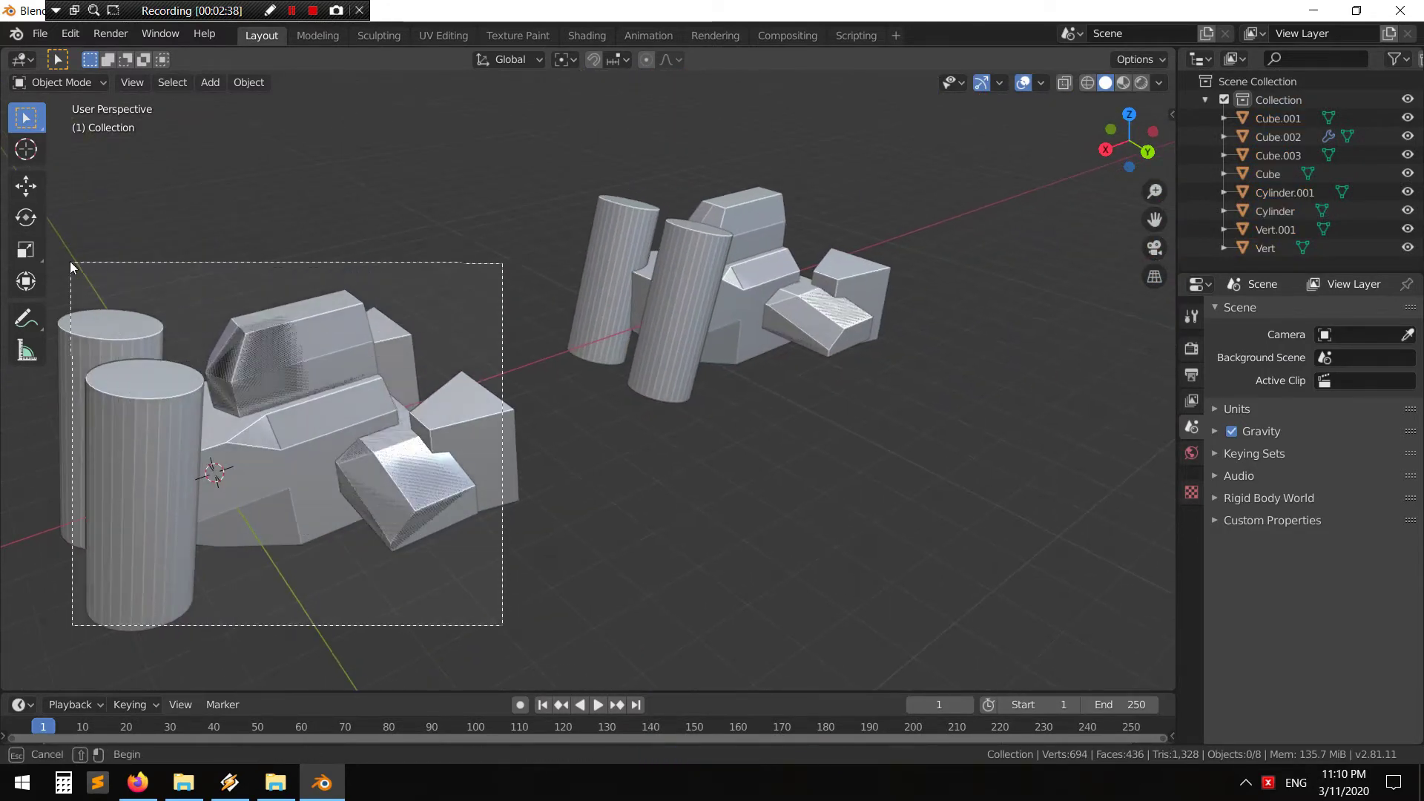
middle_drag(70, 261, 461, 368)
key(Delete)
middle_drag(671, 389, 948, 496)
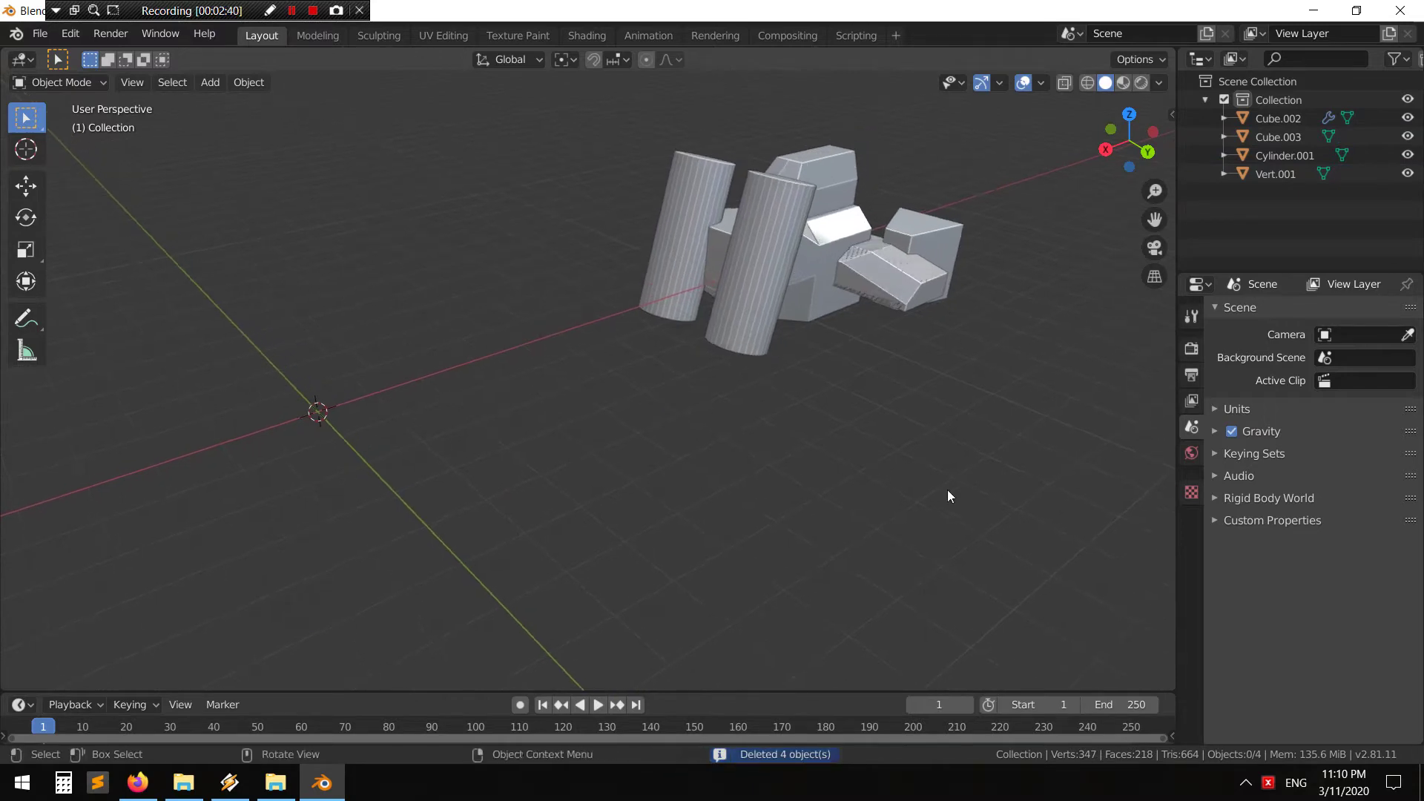
shift+middle_drag(668, 175, 638, 300)
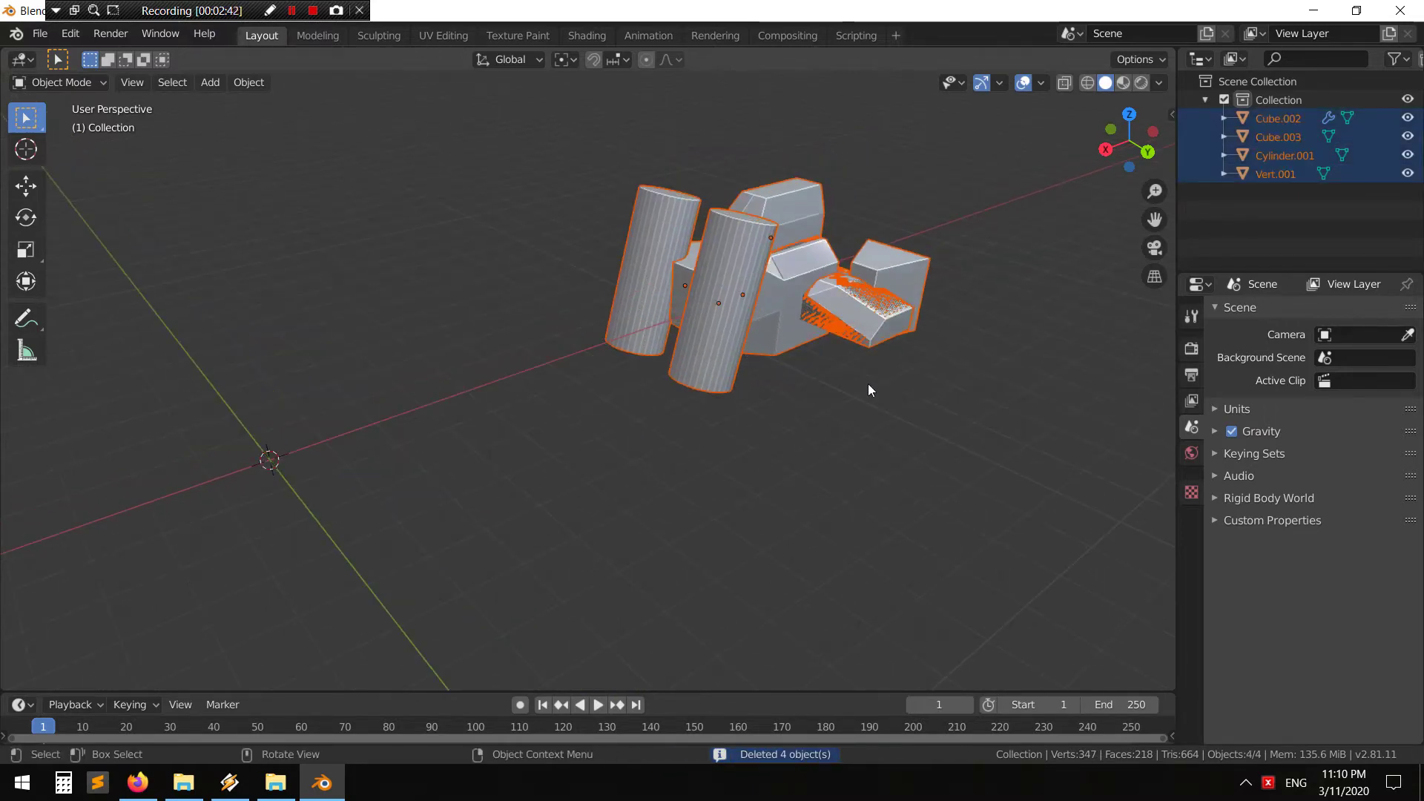
Move the remaining four objects 11.6 m along X, then select Cube.002
key(g)
key(x)
click(632, 570)
middle_drag(630, 566, 605, 487)
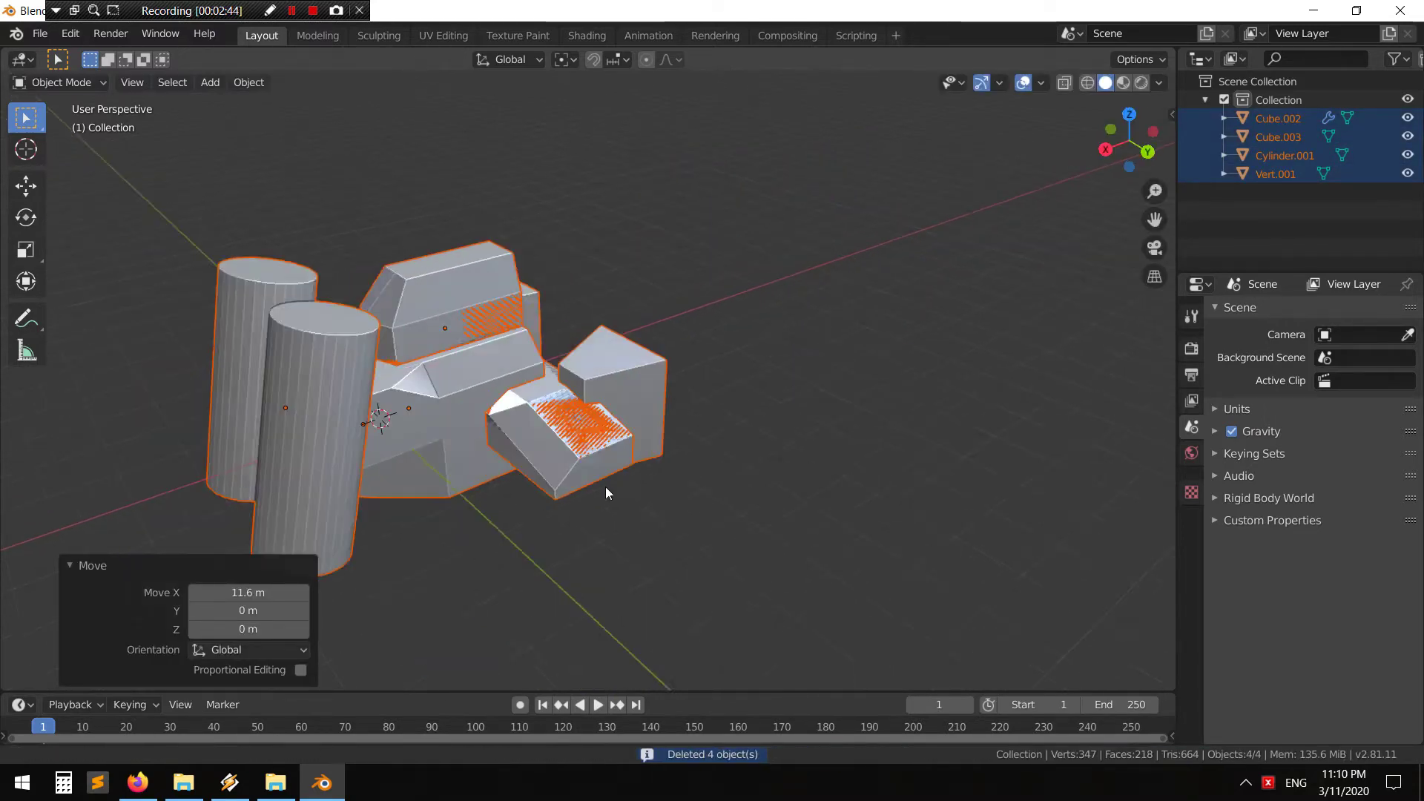
click(537, 589)
middle_drag(537, 589, 546, 510)
click(625, 387)
mouse_move(624, 387)
middle_down()
mouse_move(541, 390)
mouse_move(928, 416)
mouse_move(620, 447)
mouse_move(799, 621)
middle_up()
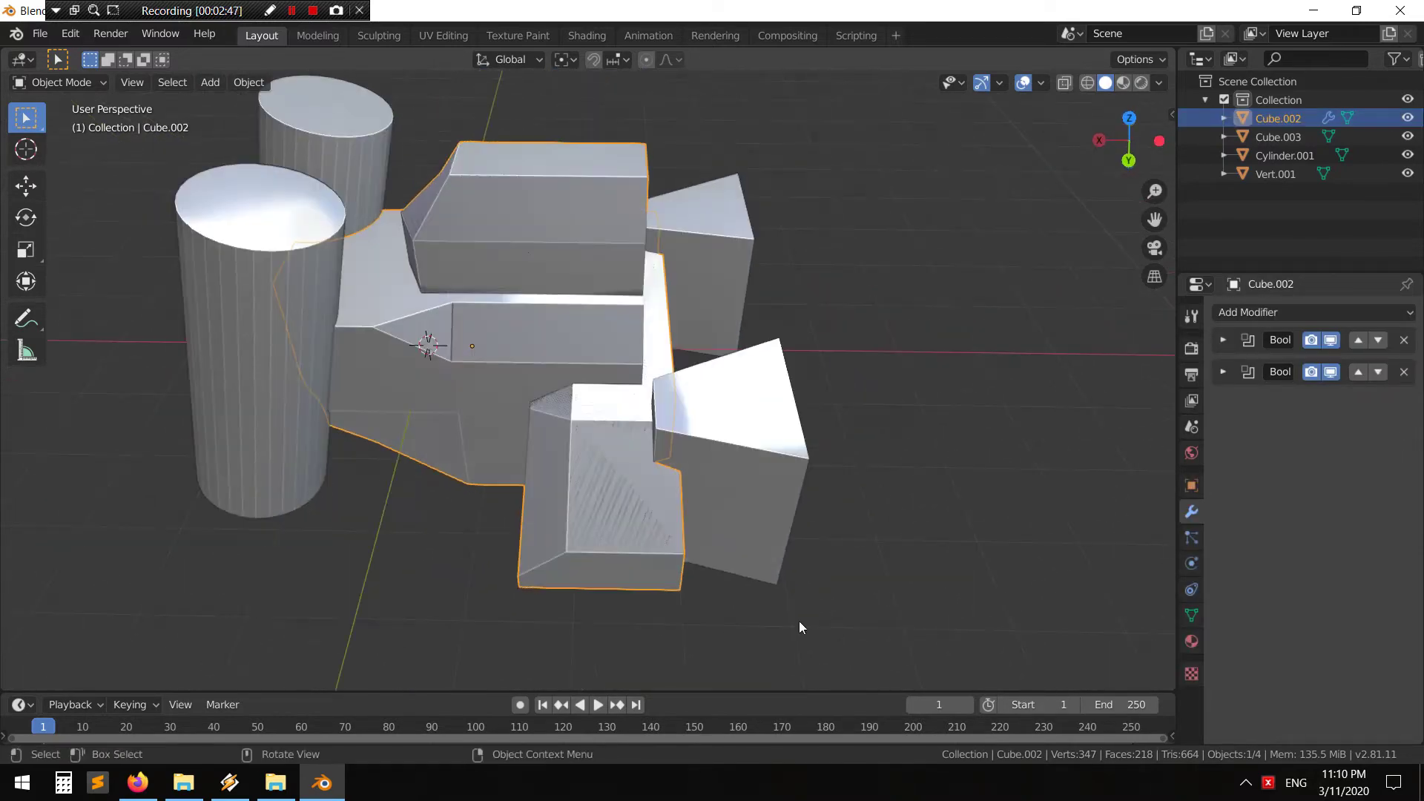
Disable Cube.002's second Boolean in the viewport and hide Cube.003 and Cylinder.001
click(495, 396)
click(1331, 373)
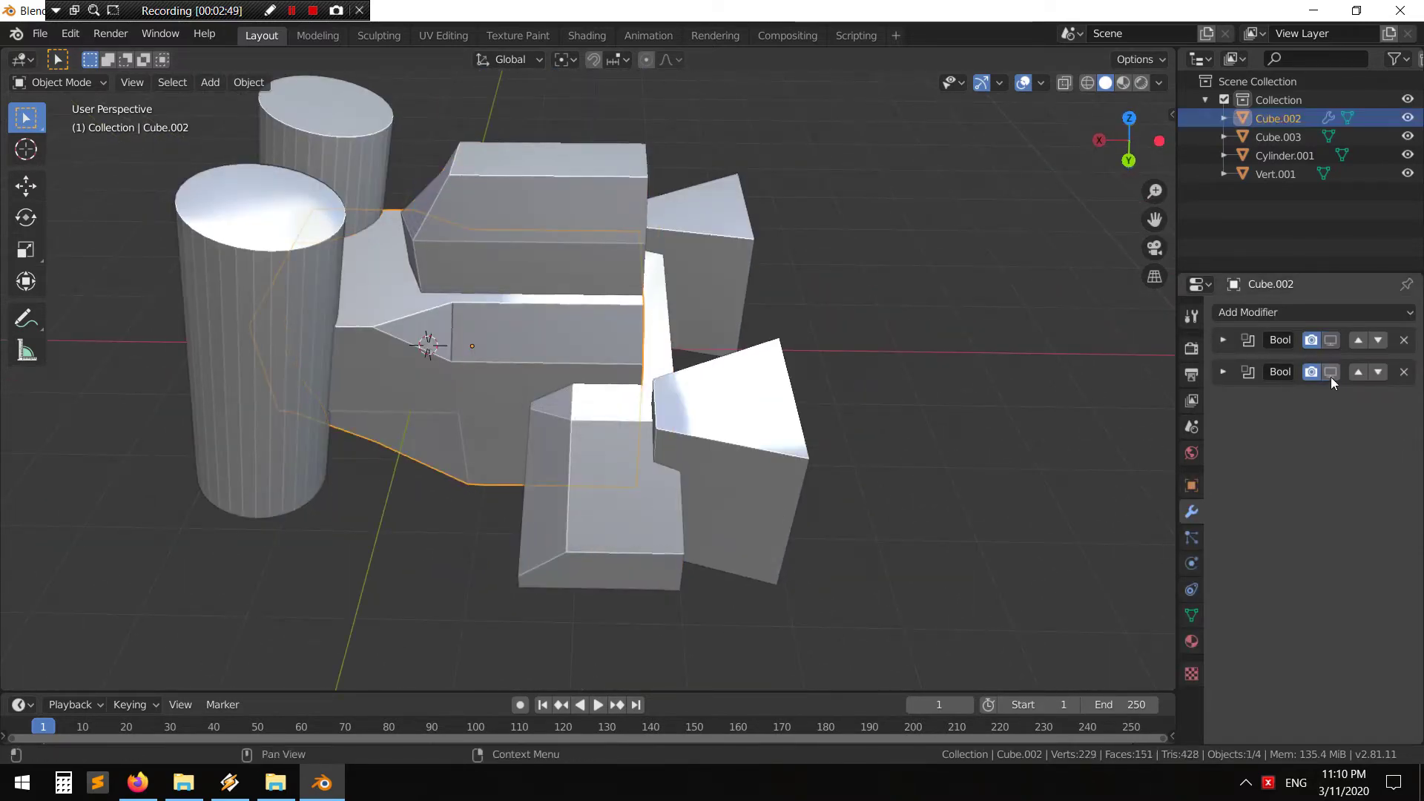
click(662, 469)
click(719, 460)
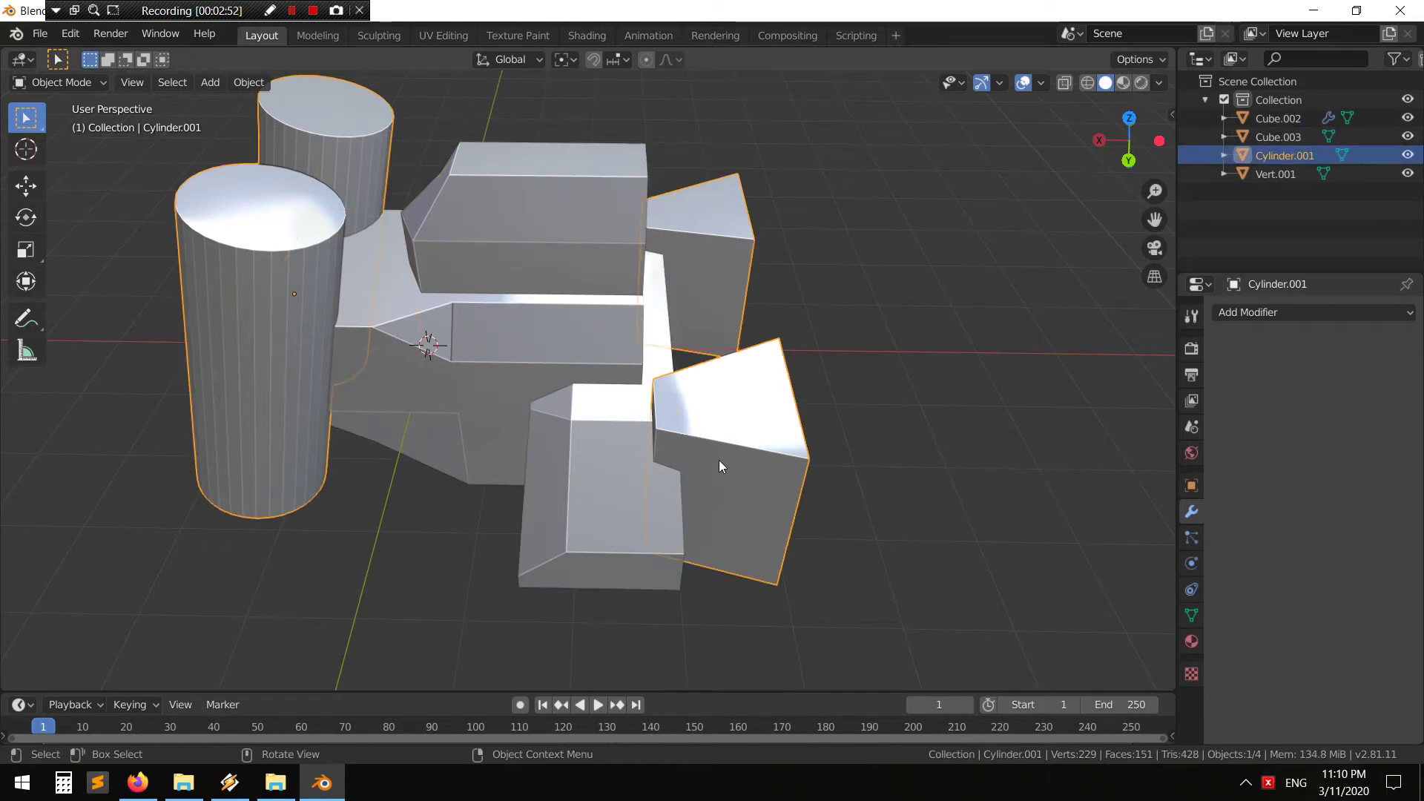
middle_drag(734, 443, 751, 466)
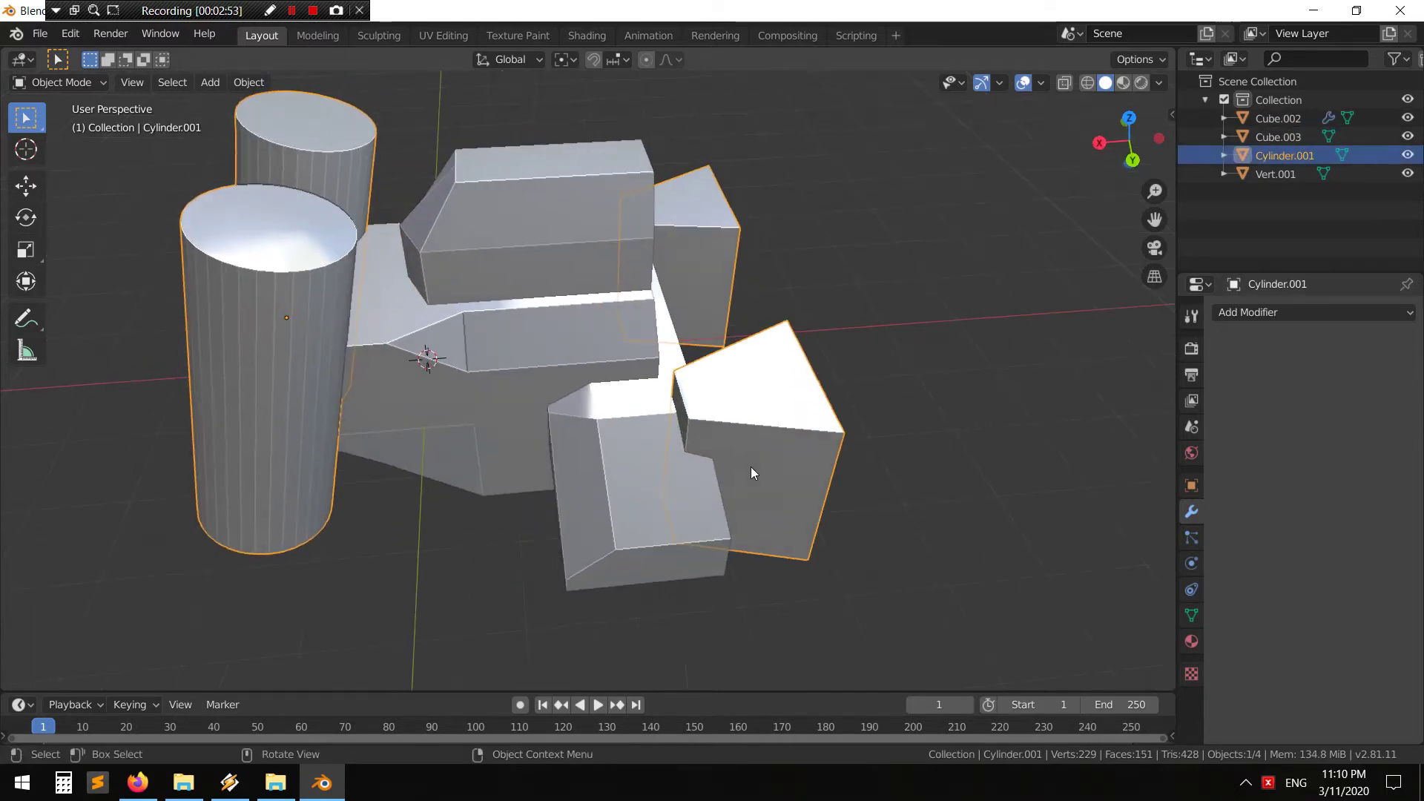
key(h)
key(h)
Enable Cube.002's first Boolean (Union with Cube.003) in the viewport and expand its settings
mouse_move(582, 475)
middle_down()
mouse_move(581, 367)
mouse_move(630, 309)
mouse_move(786, 330)
middle_up()
click(582, 367)
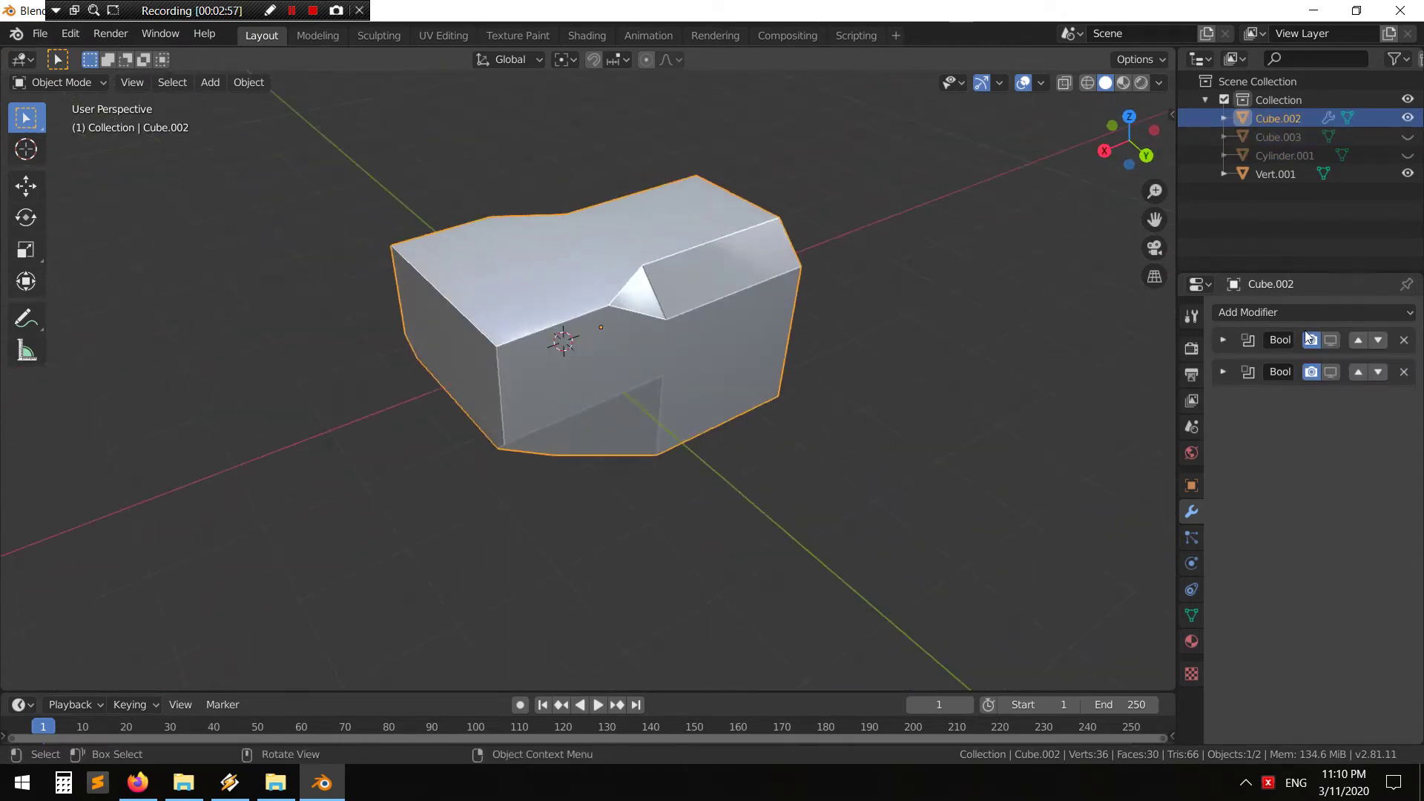
click(1335, 342)
scroll(821, 372, up, 2)
key(alt+a)
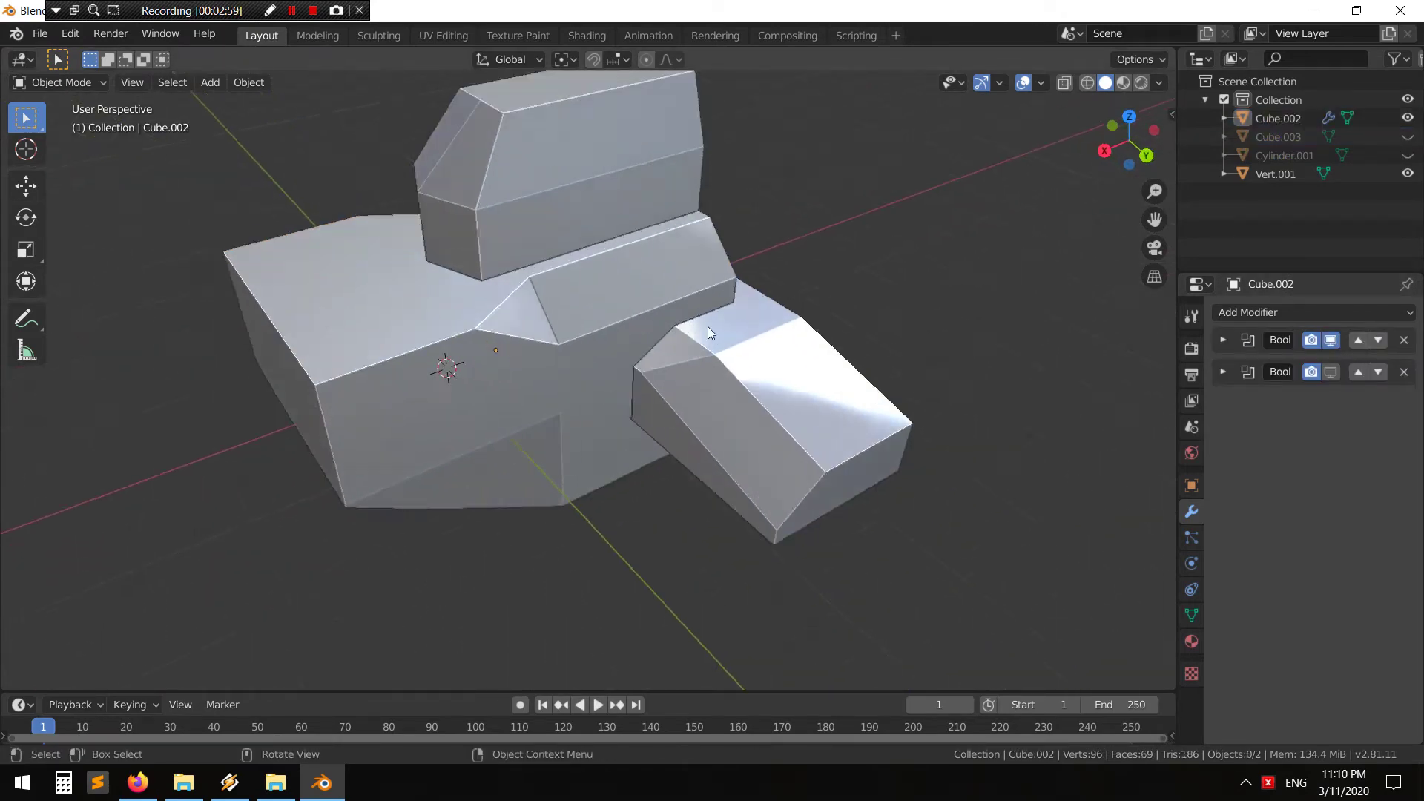
scroll(708, 326, up, 5)
click(1225, 347)
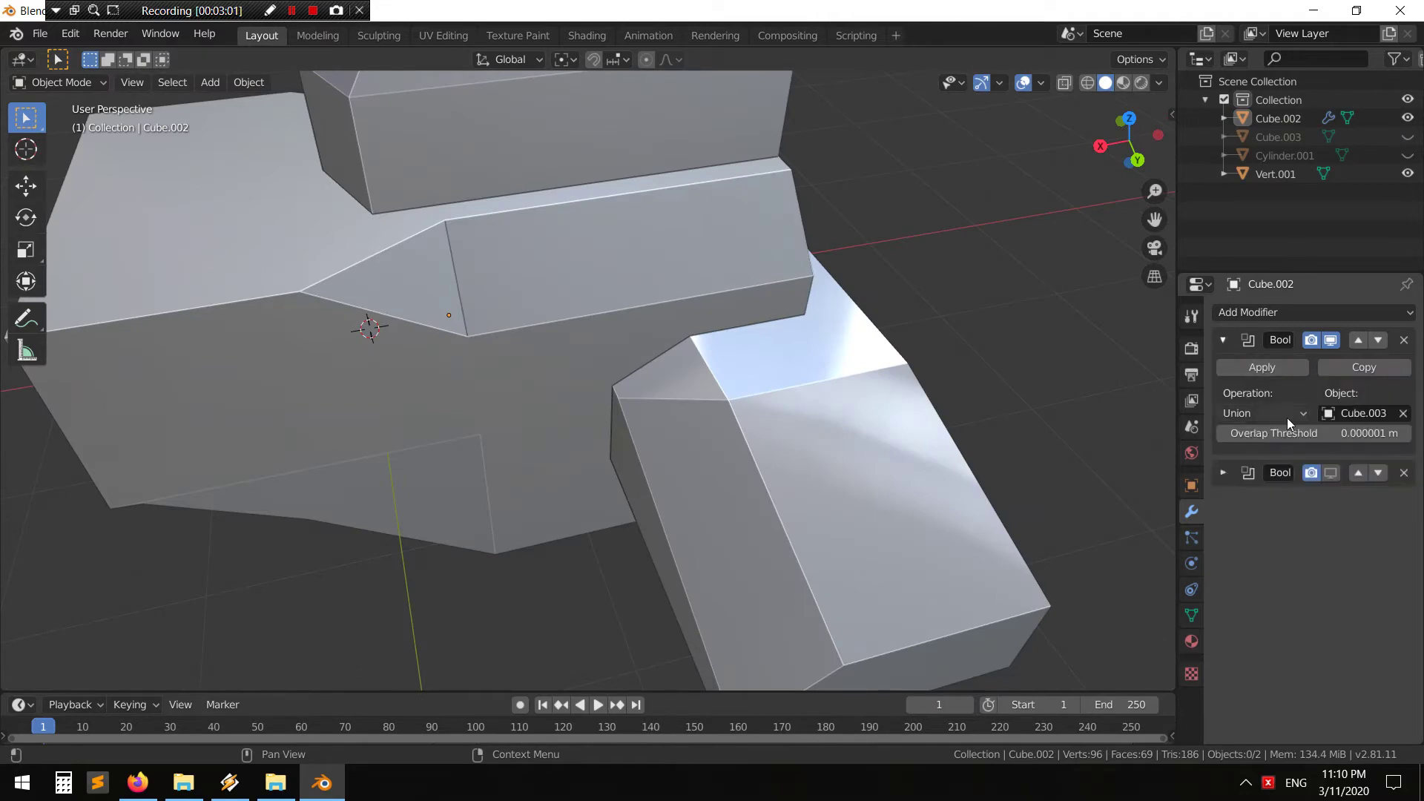
Enable the second Boolean's Cylinder cut and briefly toggle Cylinder.001's visibility
mouse_move(845, 437)
middle_down()
mouse_move(189, 417)
mouse_move(442, 388)
mouse_move(1071, 420)
middle_up()
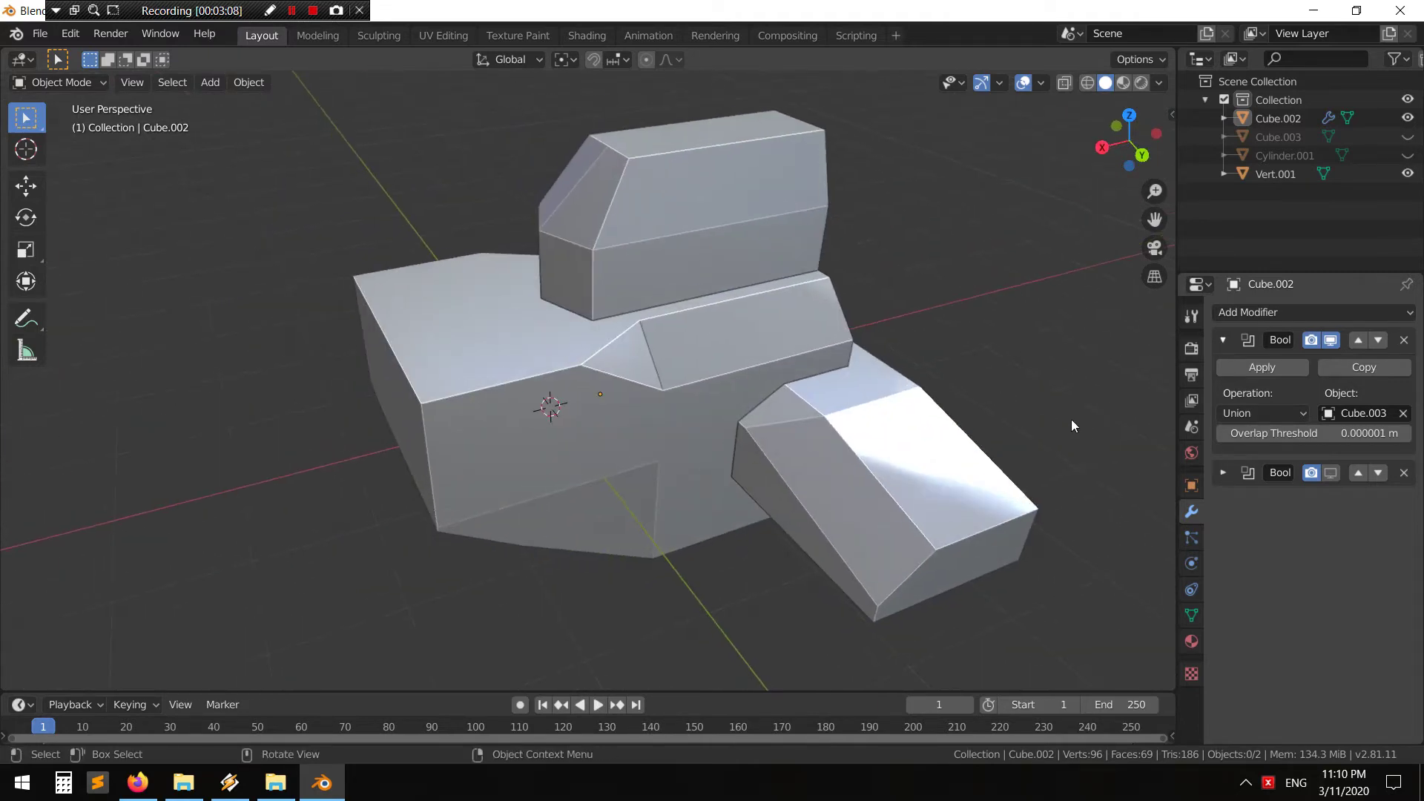
click(1333, 474)
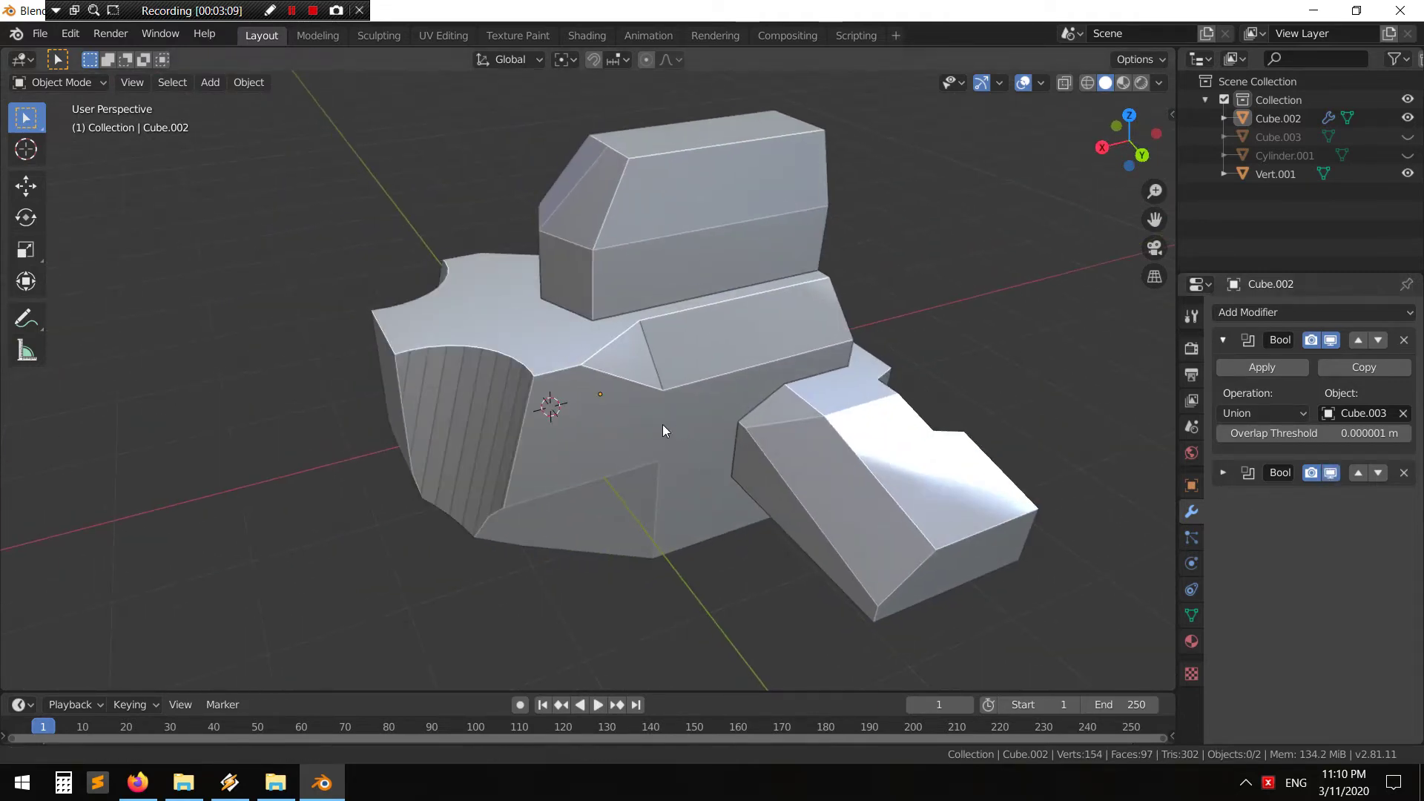
middle_drag(662, 425, 698, 421)
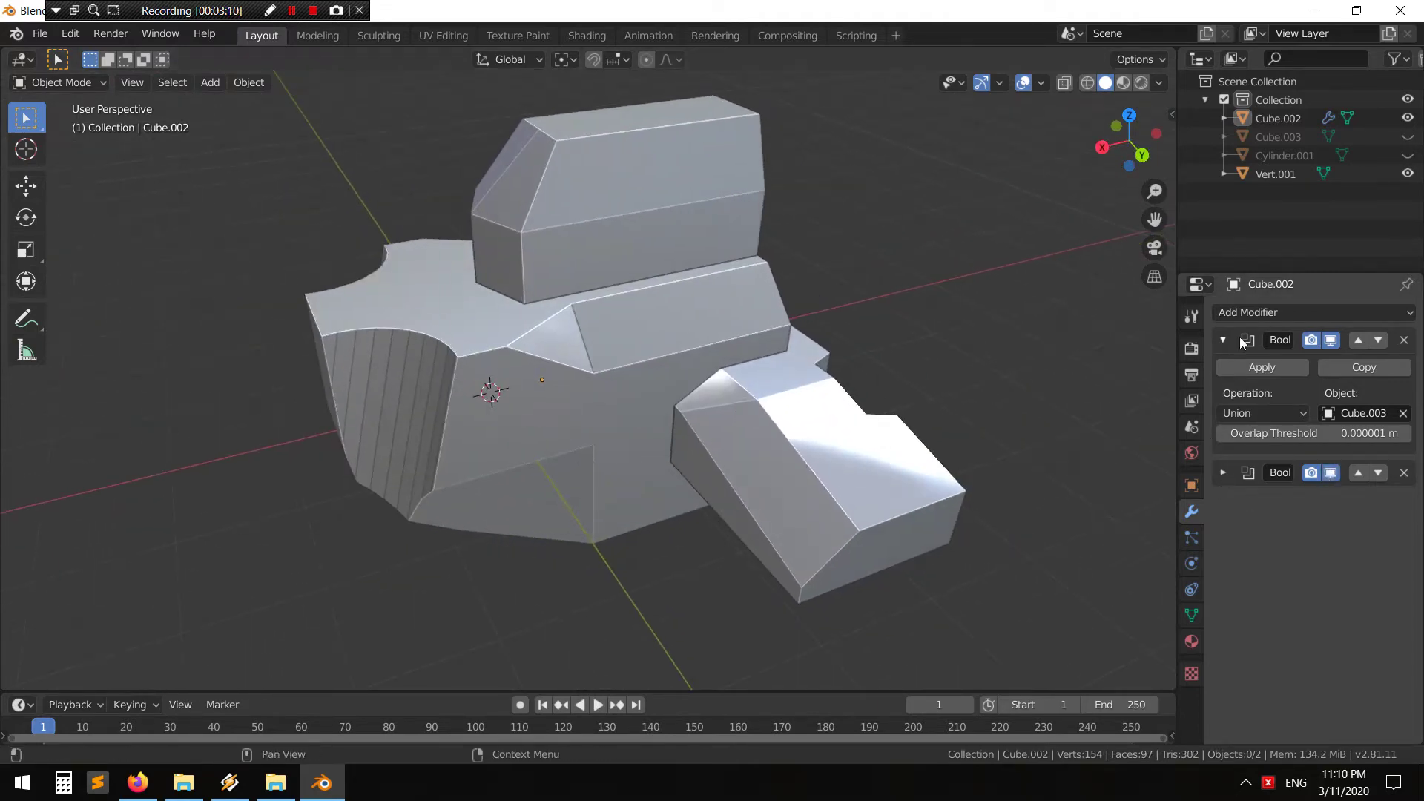
click(1409, 155)
click(1409, 136)
Disable the first Boolean and hide Cube.002 to view Cube.003 alone
click(1332, 340)
click(1413, 138)
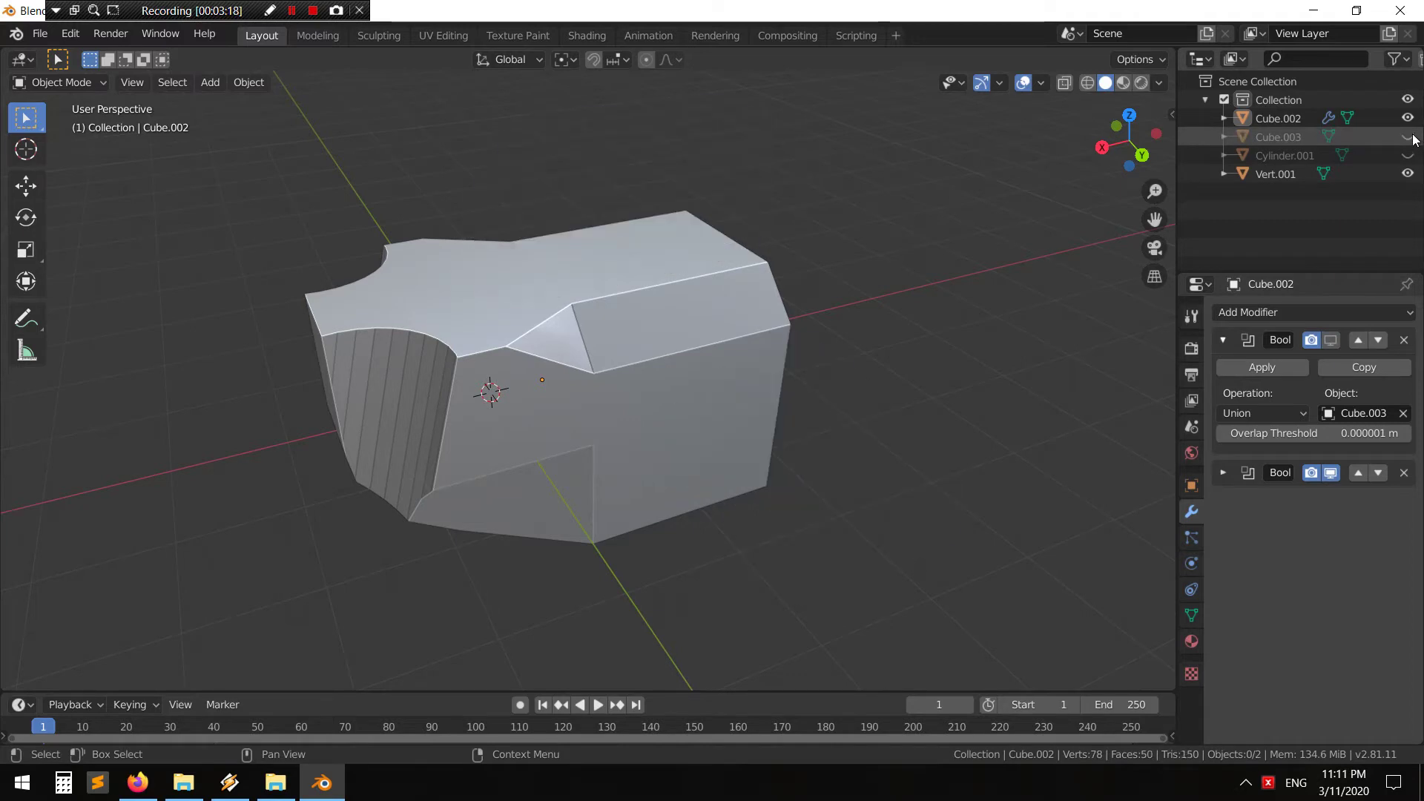
click(1413, 137)
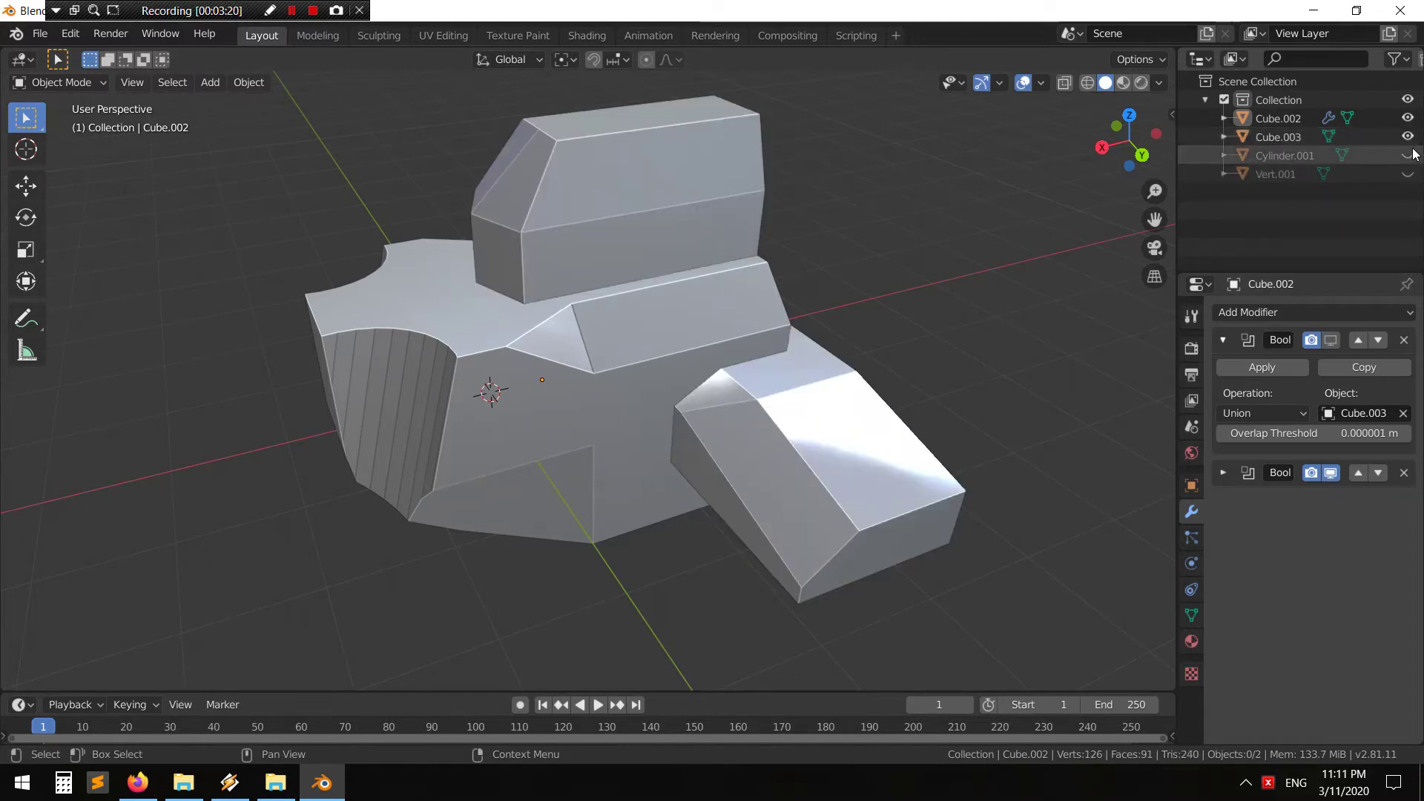
ctrl+click(1410, 138)
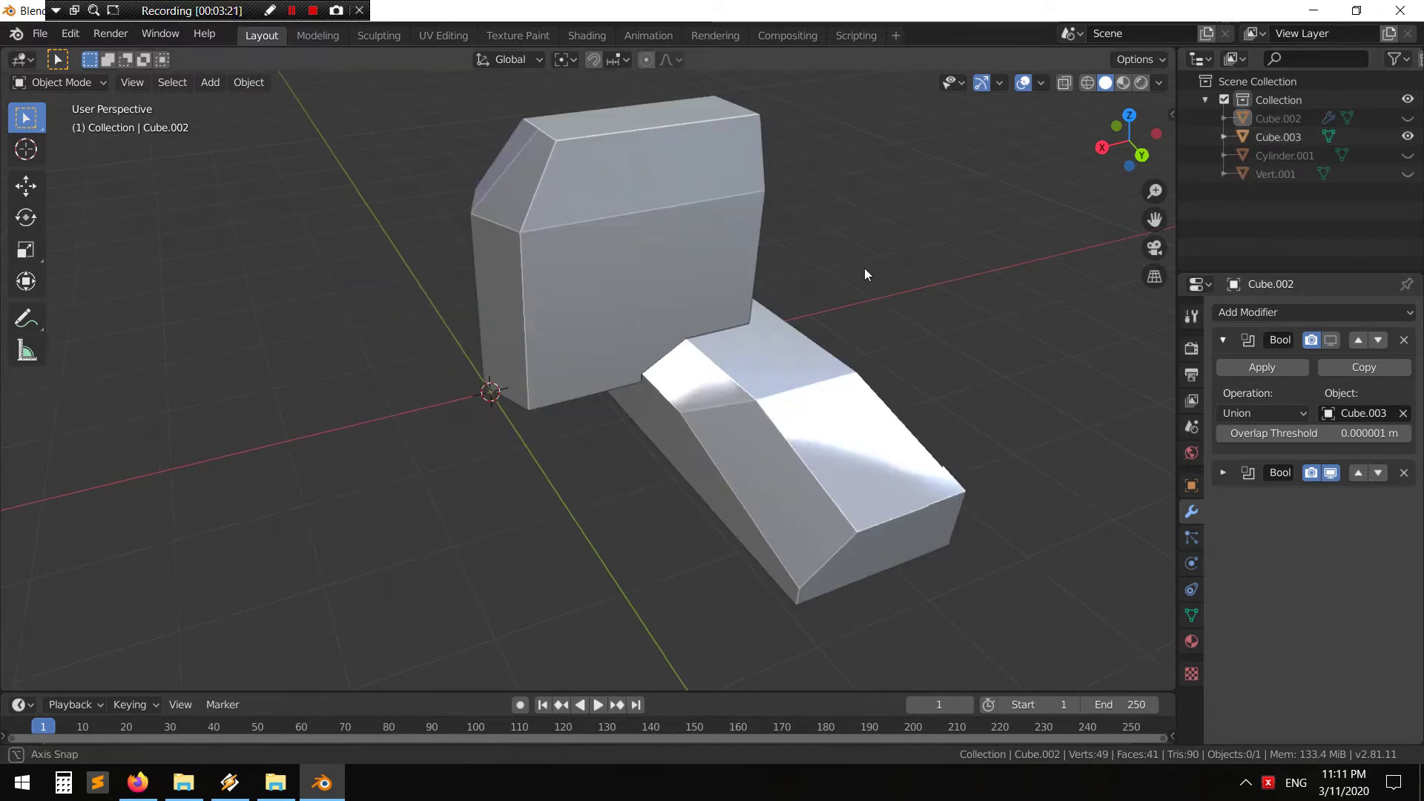
mouse_move(865, 268)
middle_down()
mouse_move(699, 89)
mouse_move(841, 300)
middle_up()
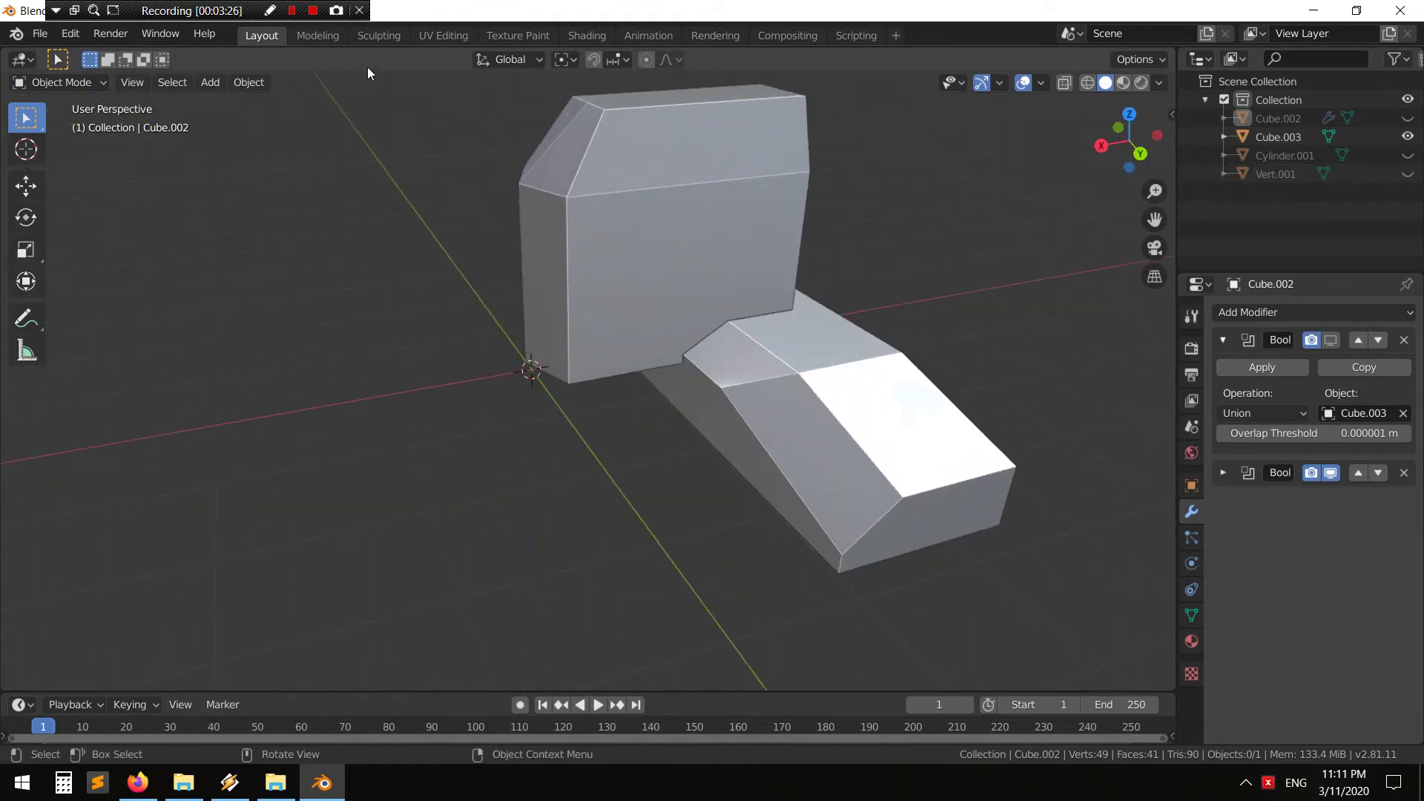
Show Cube.002 again while keeping Cube.003 and Cylinder.001 hidden in the outliner
click(318, 35)
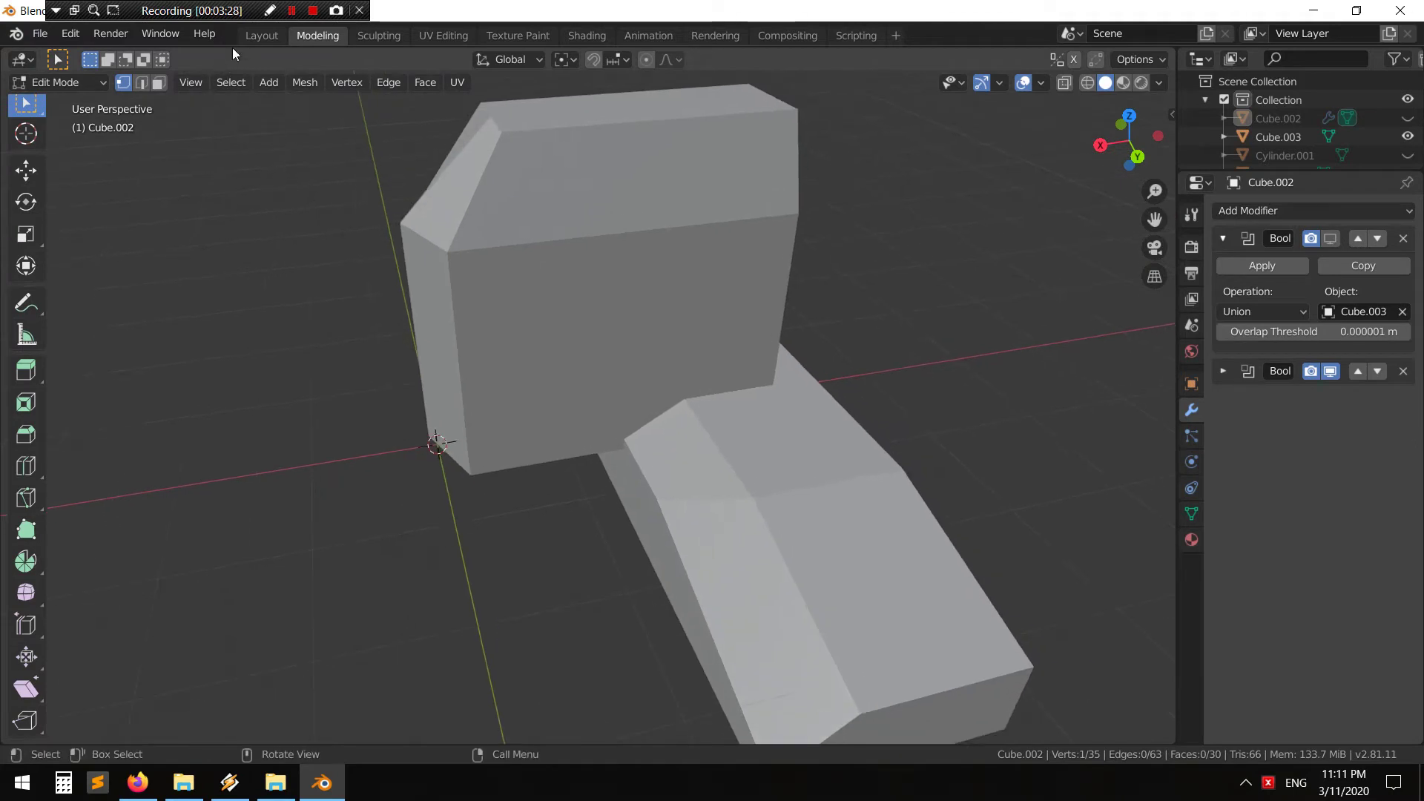
click(262, 35)
click(1408, 155)
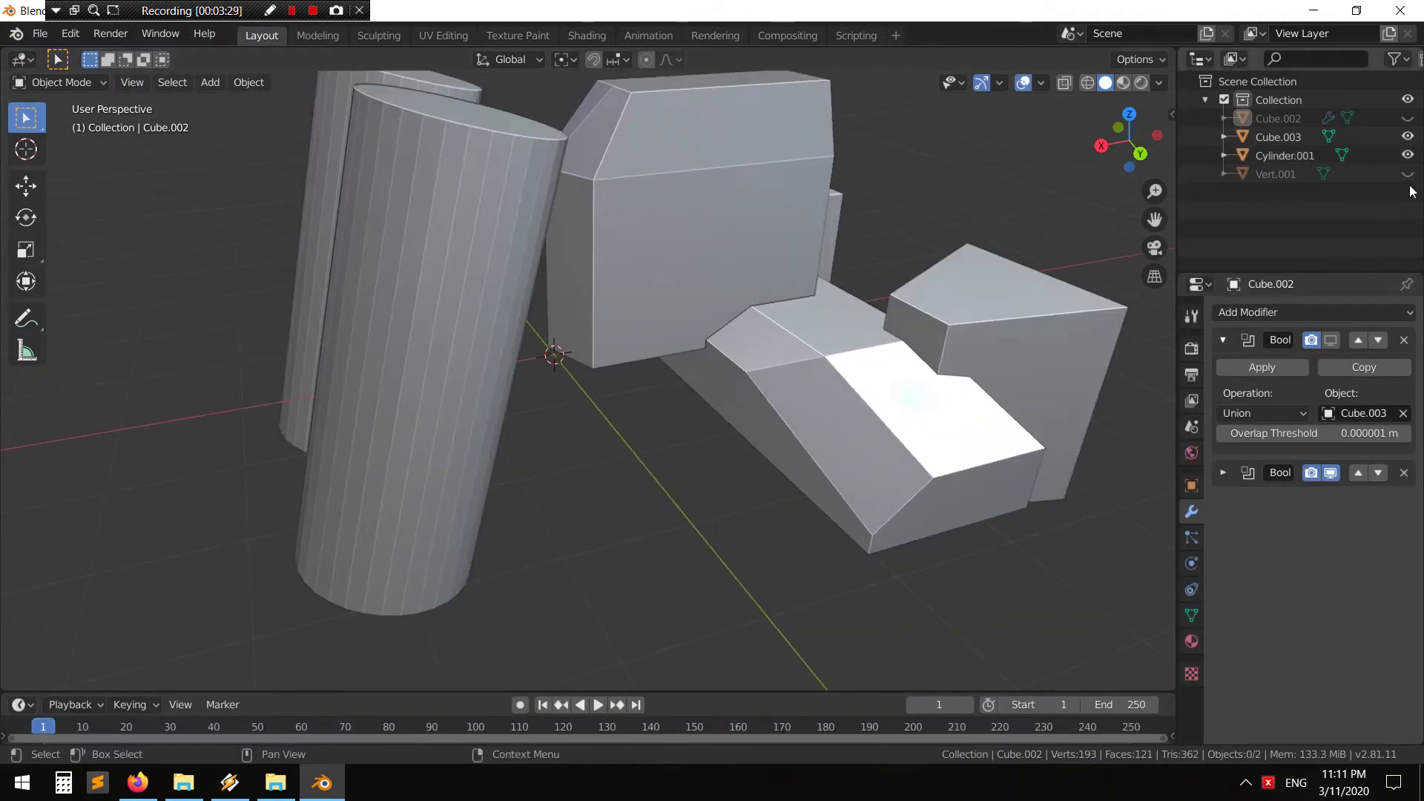
click(1408, 155)
click(1408, 136)
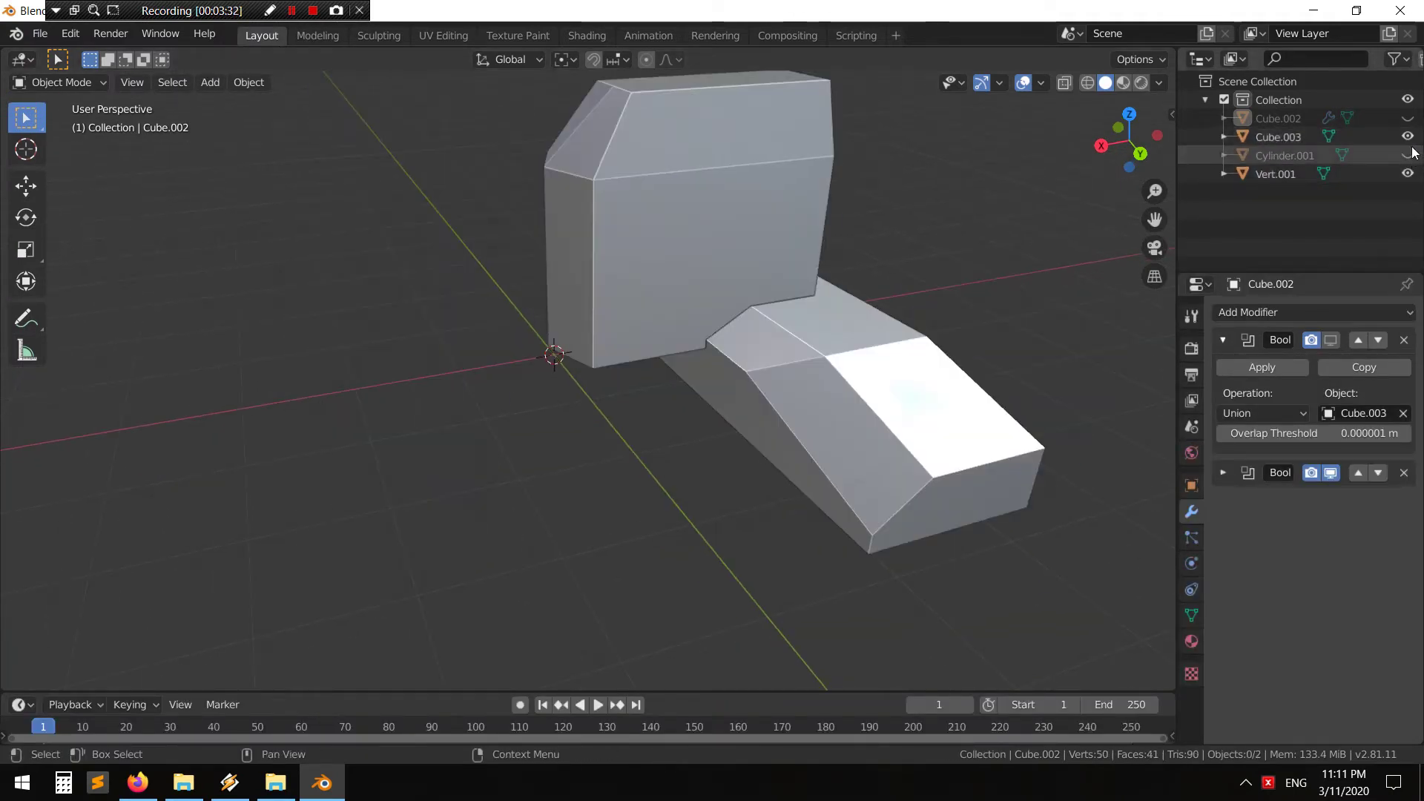
click(1408, 118)
click(1408, 155)
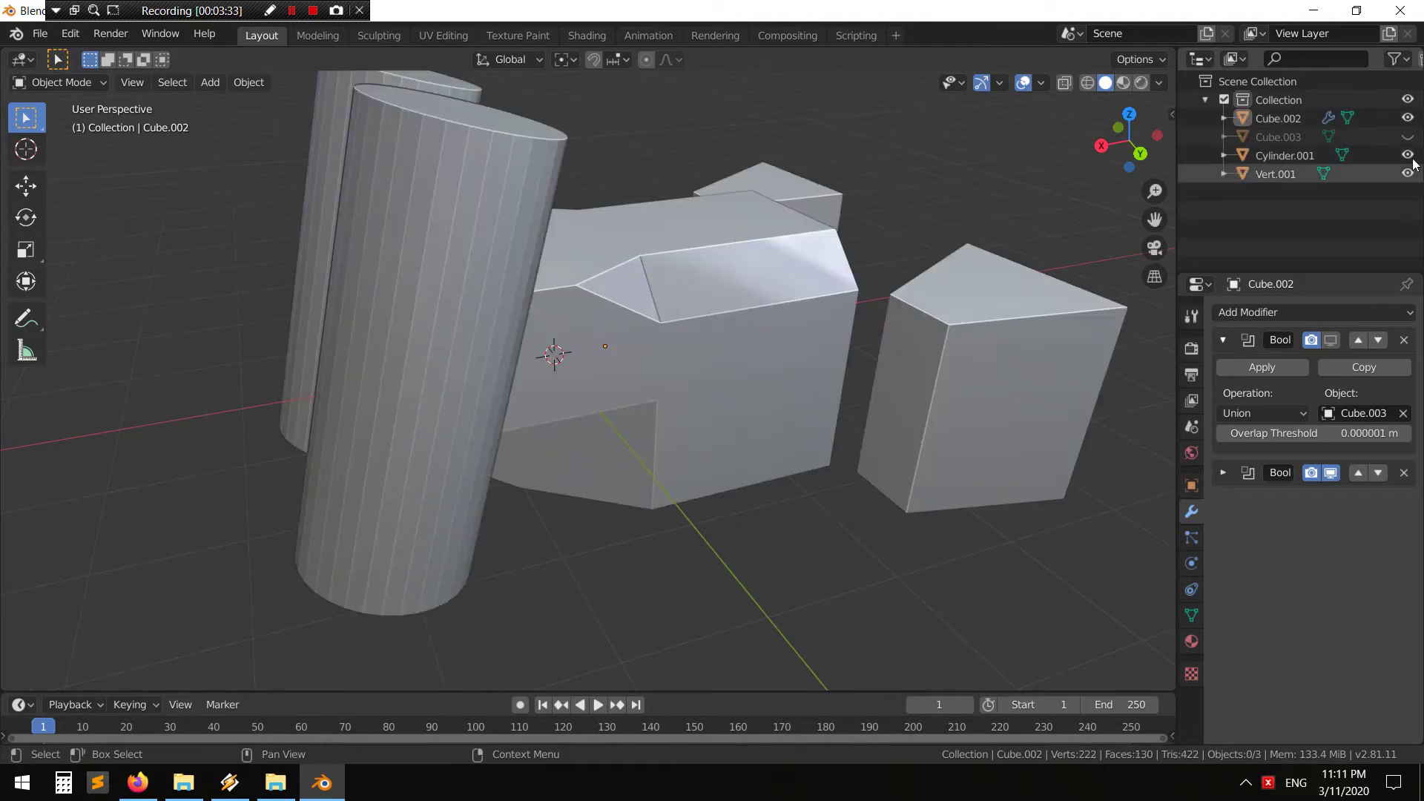
Enable the Union Boolean in the viewport, select Cube.002 and inspect the combined shape
middle_drag(772, 292, 713, 297)
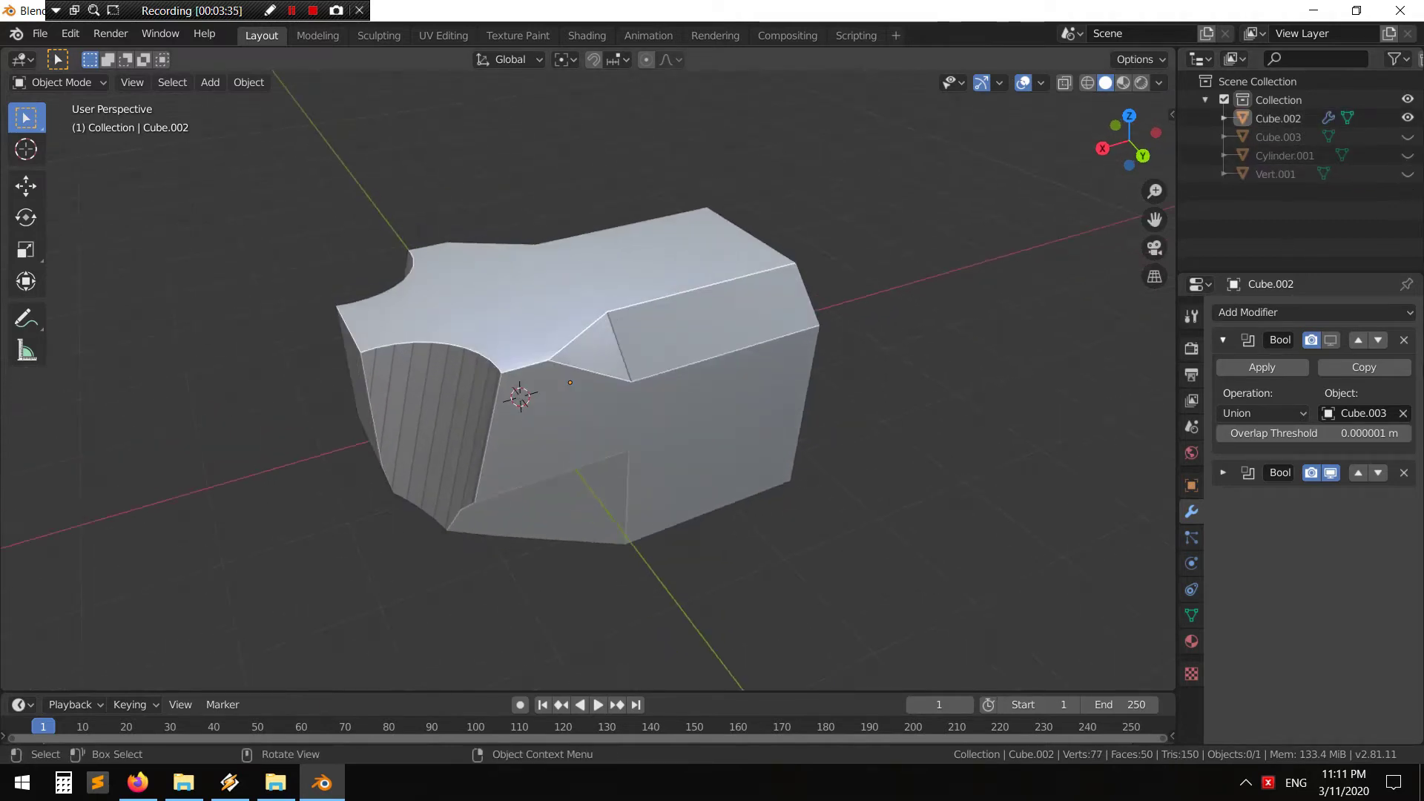
click(1335, 343)
middle_drag(816, 416, 759, 415)
scroll(668, 401, down, 3)
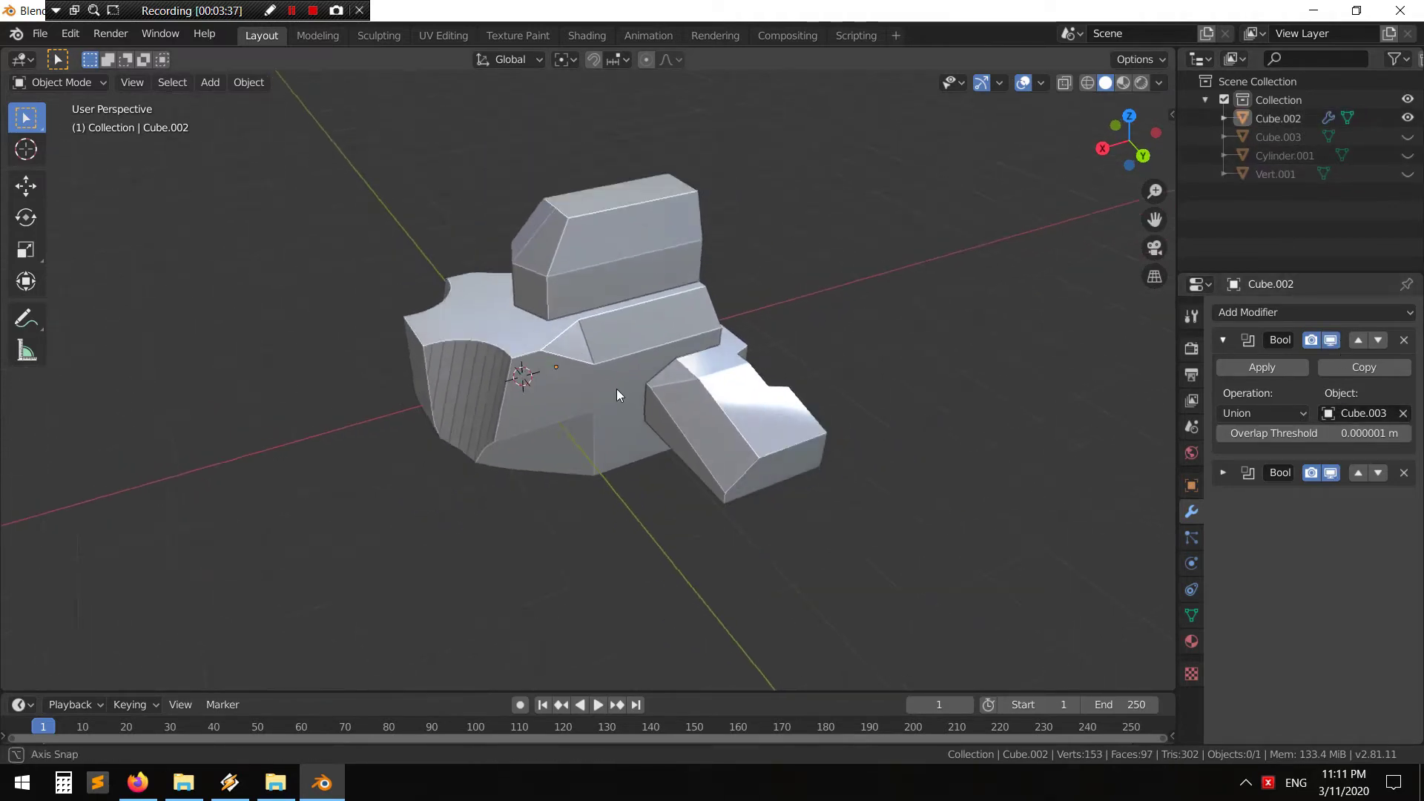
middle_drag(616, 389, 549, 355)
click(549, 354)
mouse_move(623, 416)
middle_down()
mouse_move(865, 381)
mouse_move(704, 363)
middle_up()
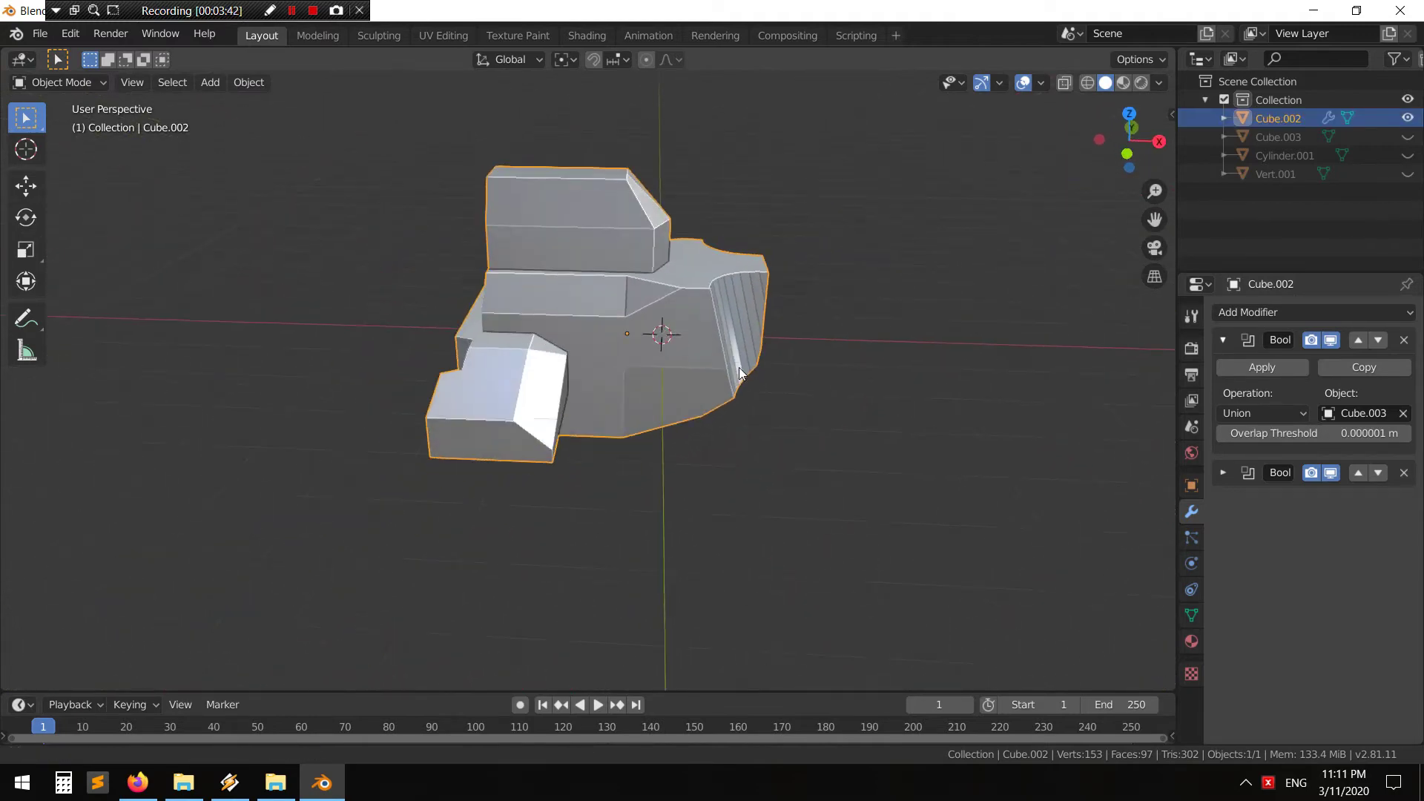
Apply both the union and difference Bool modifiers on Cube.002
scroll(705, 364, up, 4)
click(1295, 366)
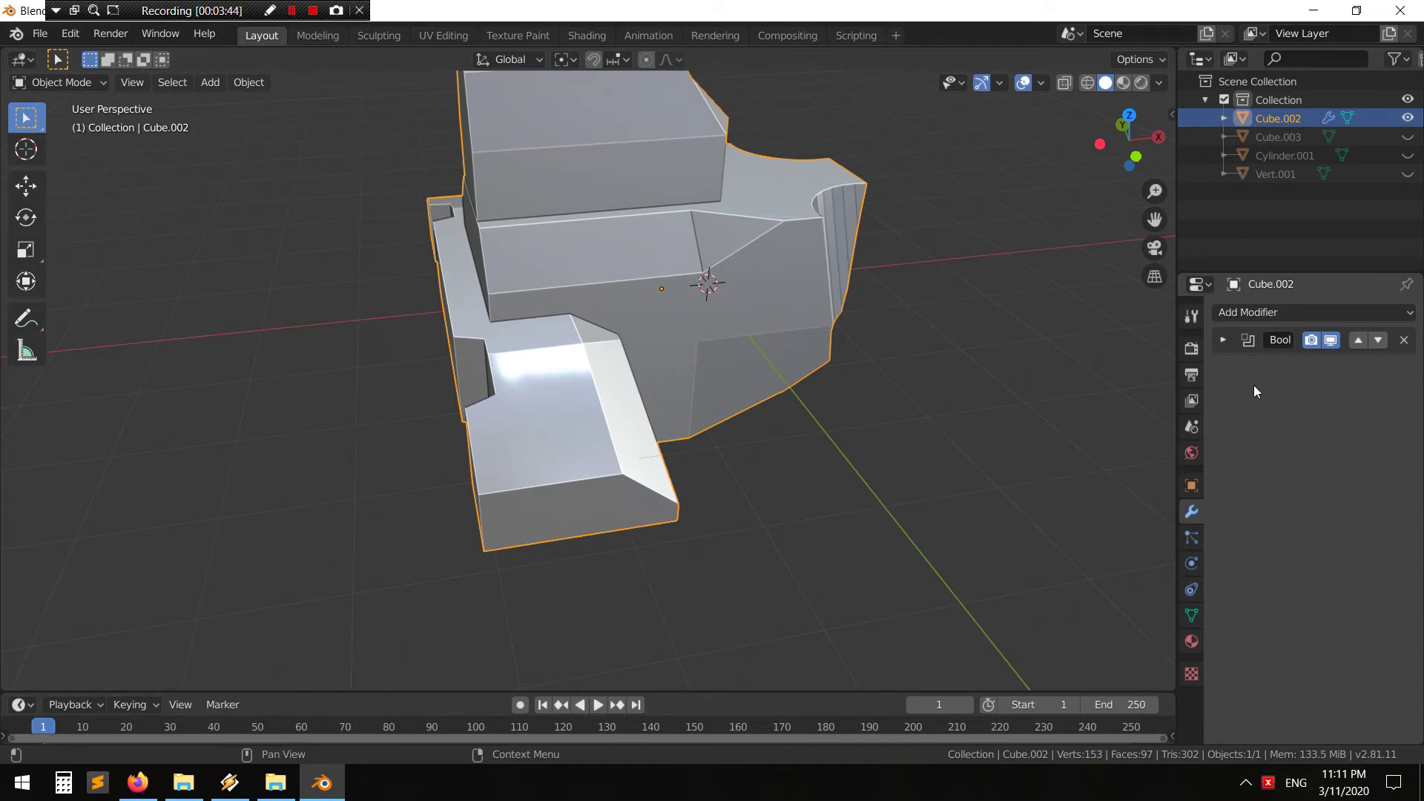
click(1222, 340)
click(1264, 368)
Run Quad Remesher's REMESH IT on Cube.002 to generate Retopo_Cube.002
key(KP_Decimal)
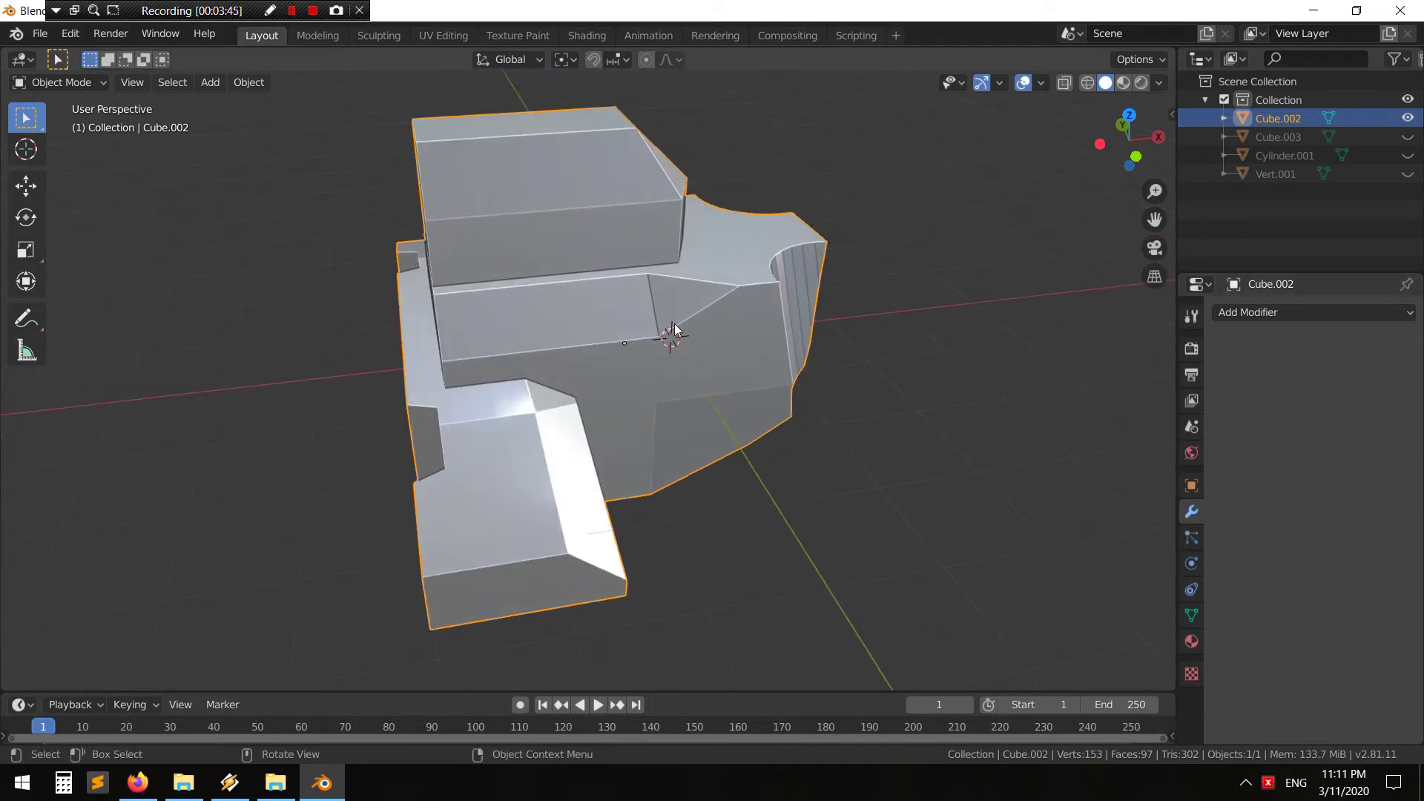
key(n)
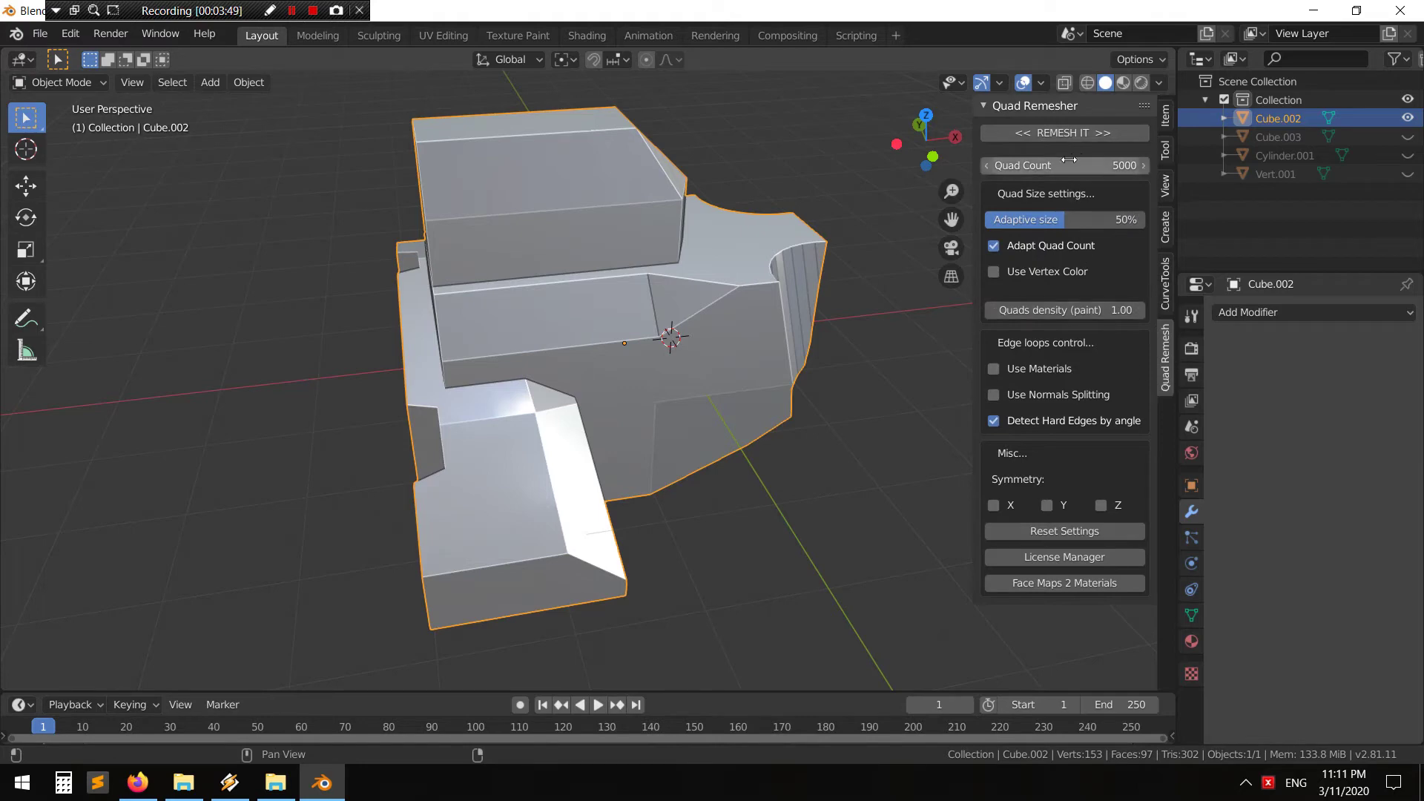
click(1070, 134)
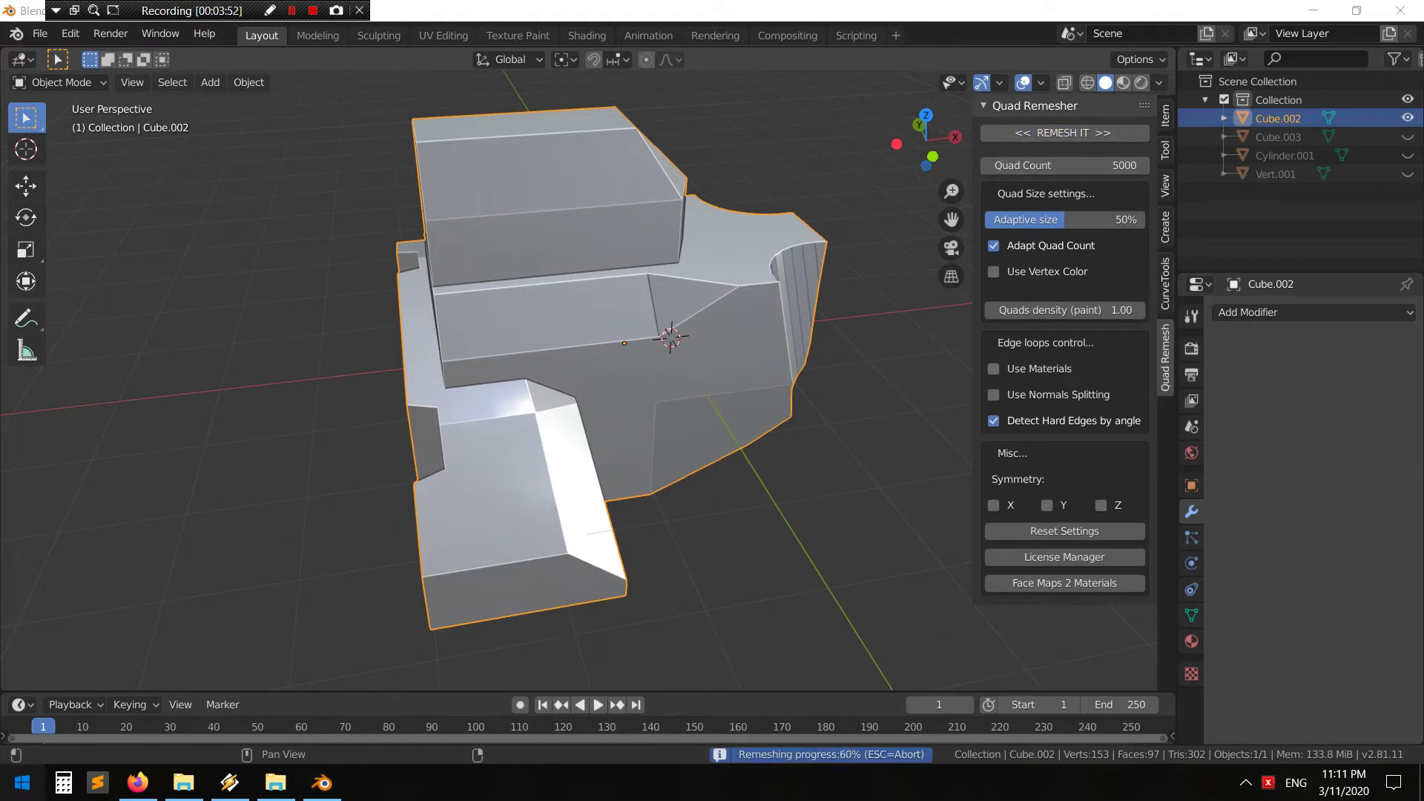
key(super)
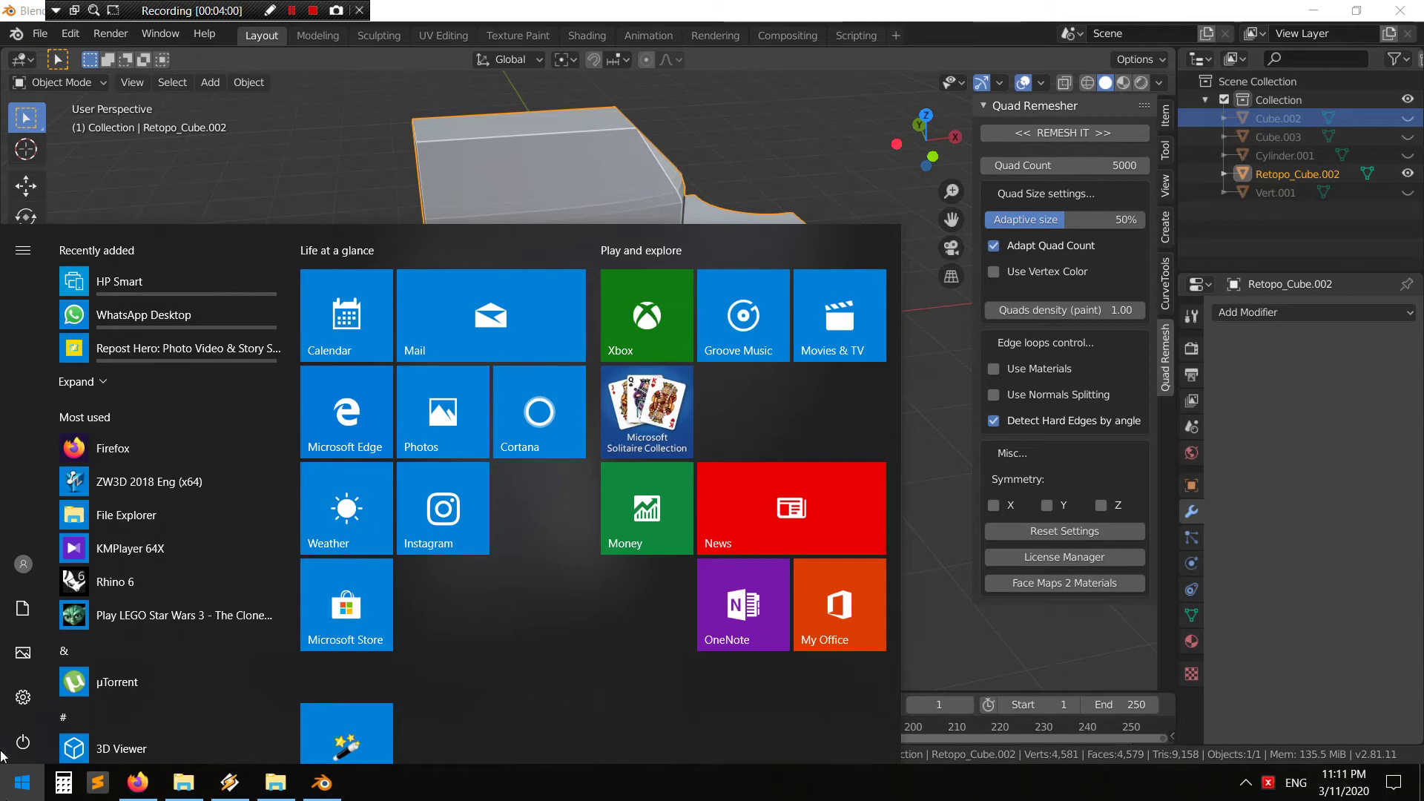
Select Retopo_Cube.002 and enter Edit Mode in the Modeling workspace
click(904, 7)
mouse_move(734, 518)
middle_down()
mouse_move(493, 510)
mouse_move(417, 448)
middle_up()
key(alt+a)
click(385, 340)
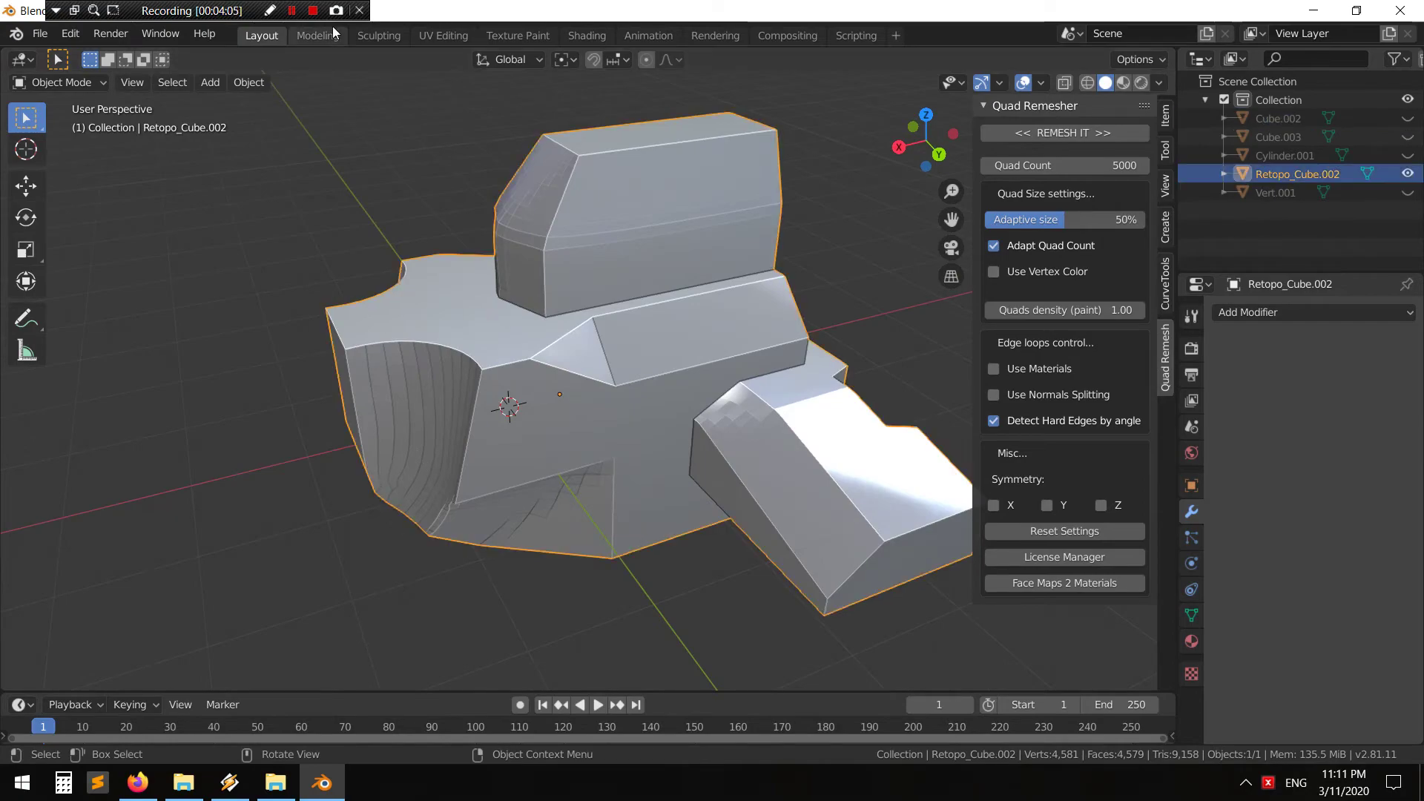
click(317, 35)
Select the entire dense quad mesh of Retopo_Cube.002
middle_drag(519, 371, 987, 306)
mouse_move(600, 375)
middle_down()
mouse_move(720, 320)
mouse_move(608, 222)
middle_up()
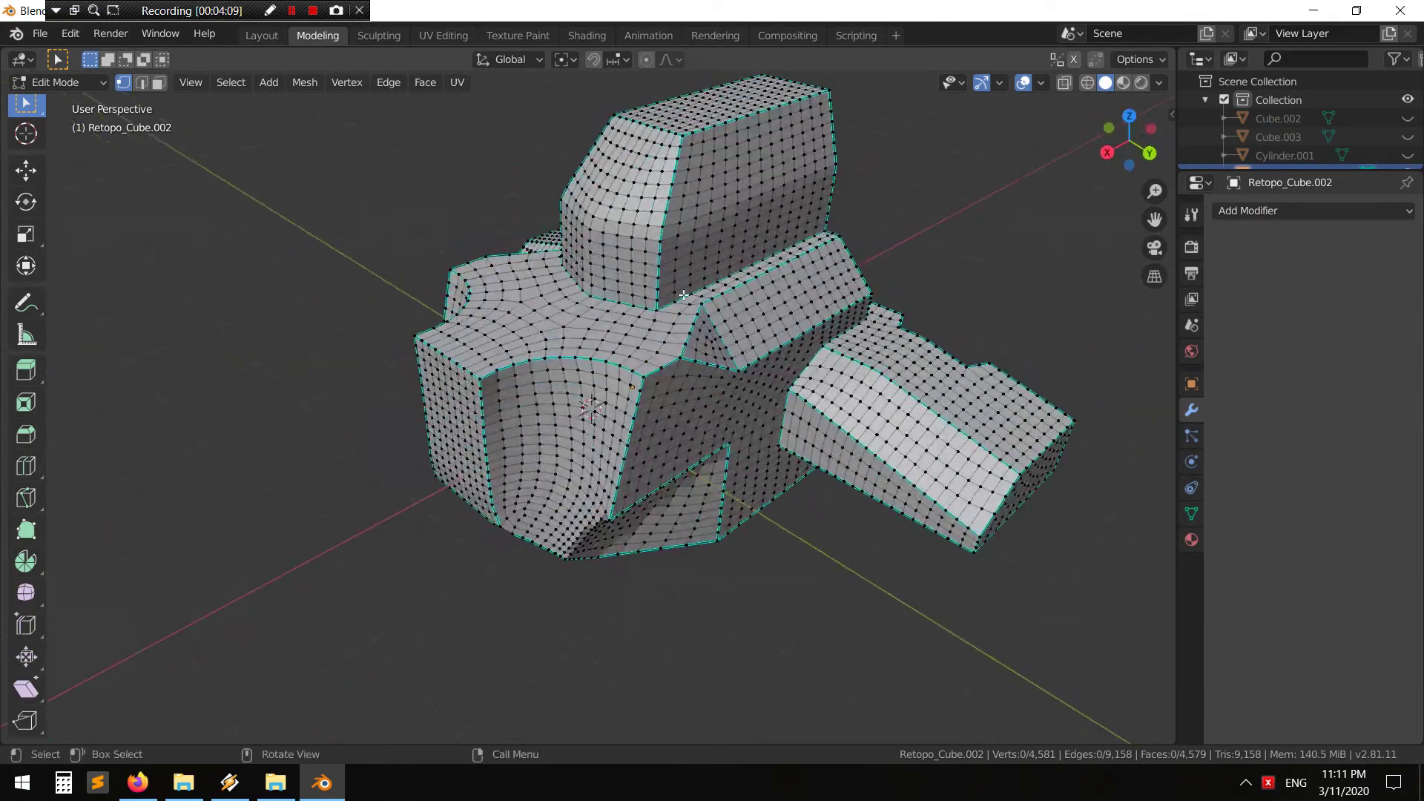
key(a)
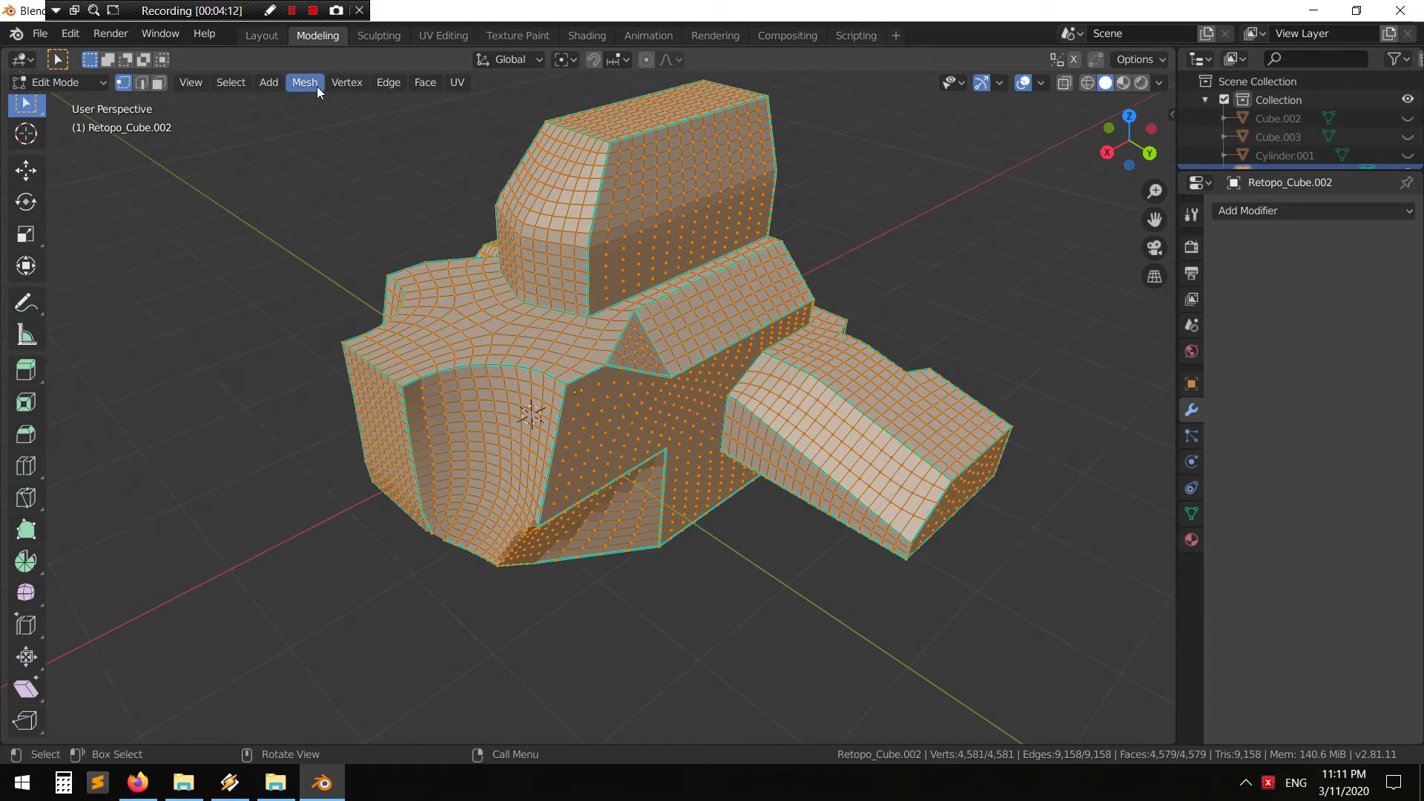
click(398, 86)
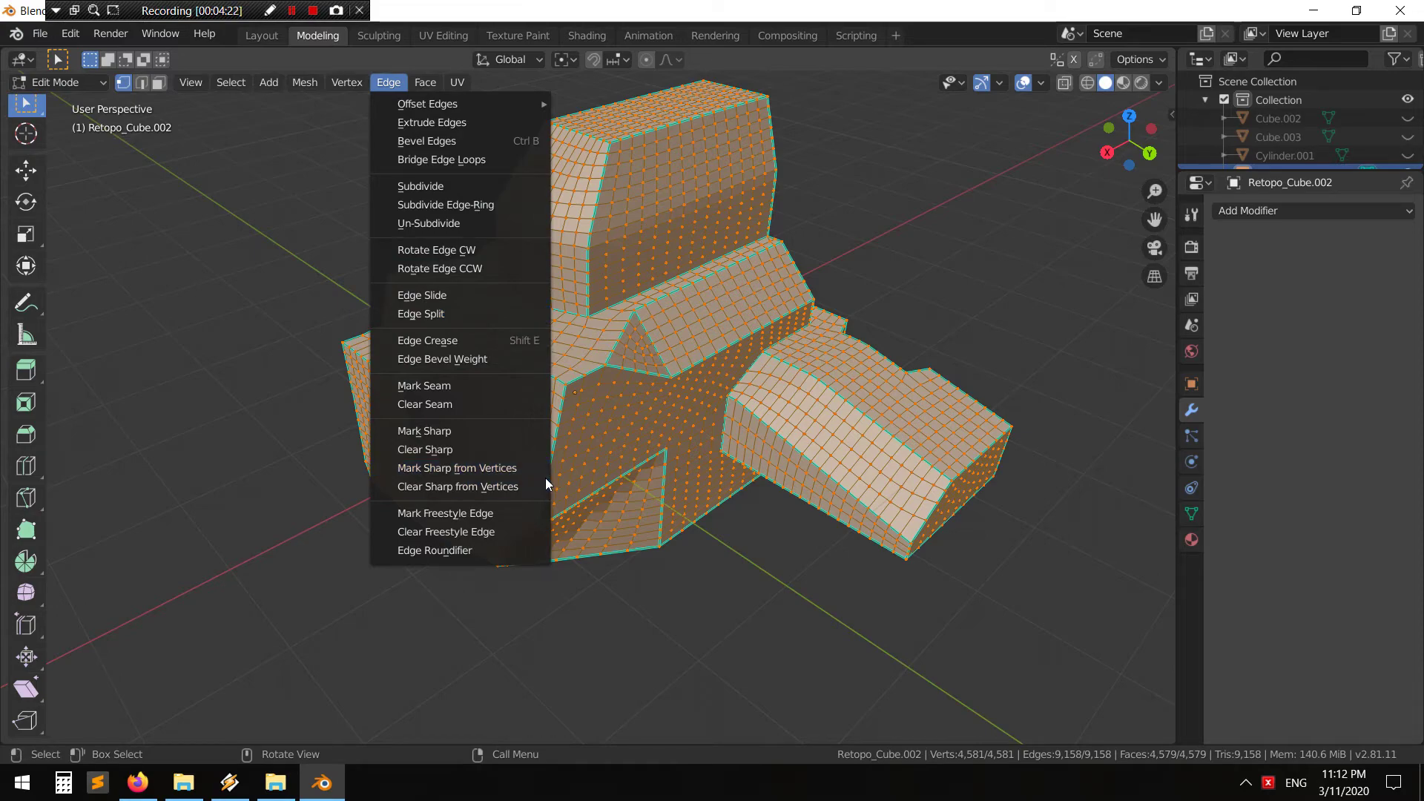
Deselect all of Retopo_Cube.002's mesh and switch to edge select mode
mouse_move(557, 483)
middle_down()
mouse_move(719, 556)
mouse_move(681, 540)
middle_up()
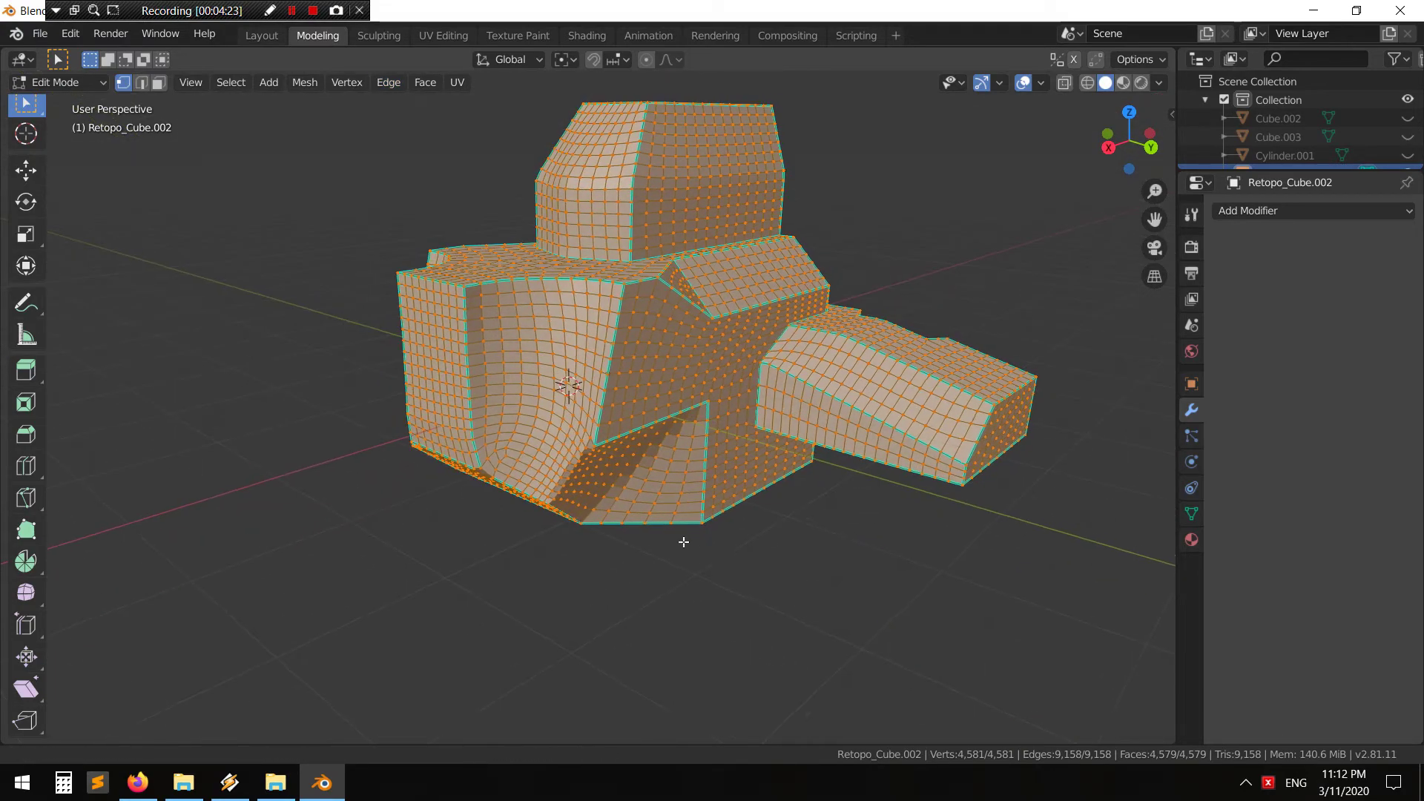
key(alt+a)
scroll(658, 487, up, 2)
middle_drag(658, 486, 670, 626)
key(2)
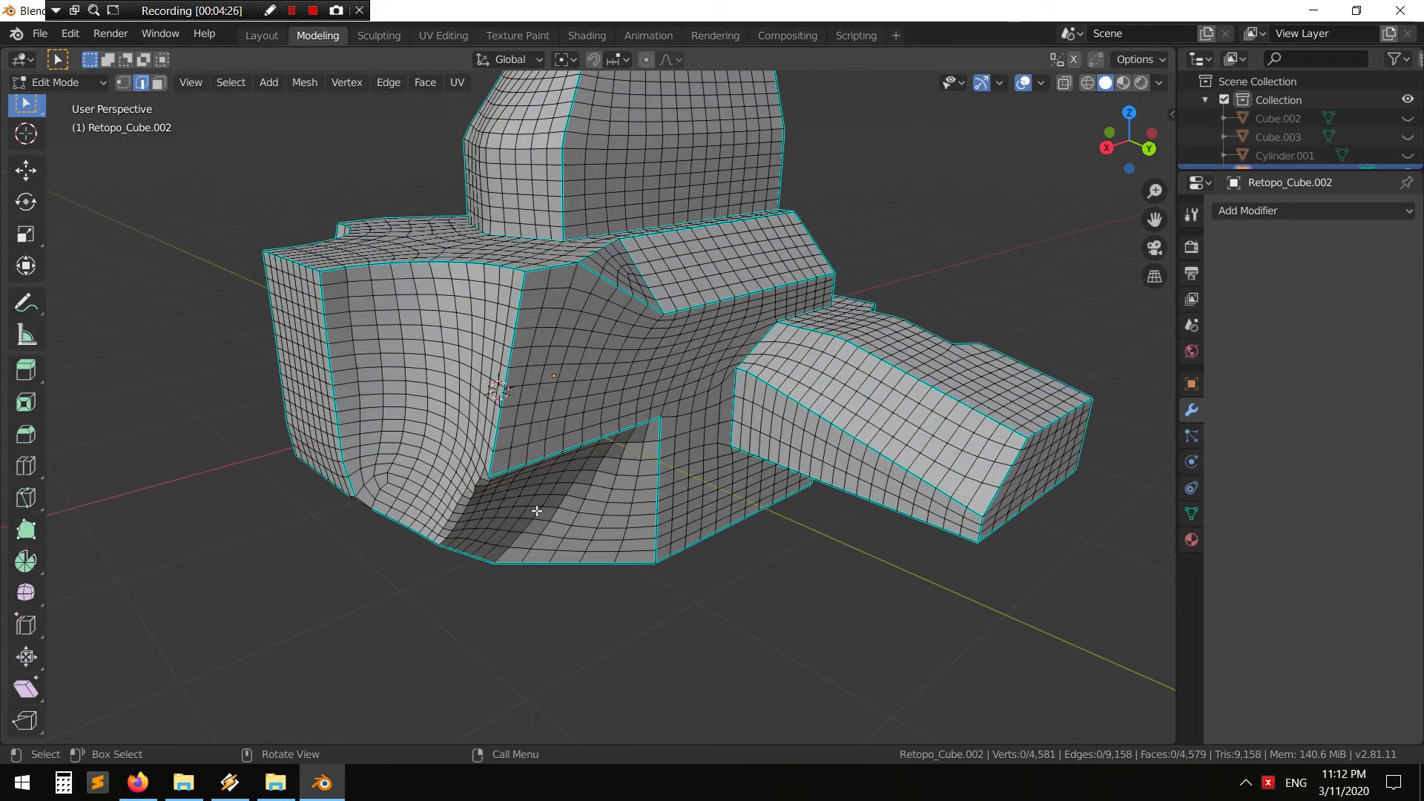
click(231, 82)
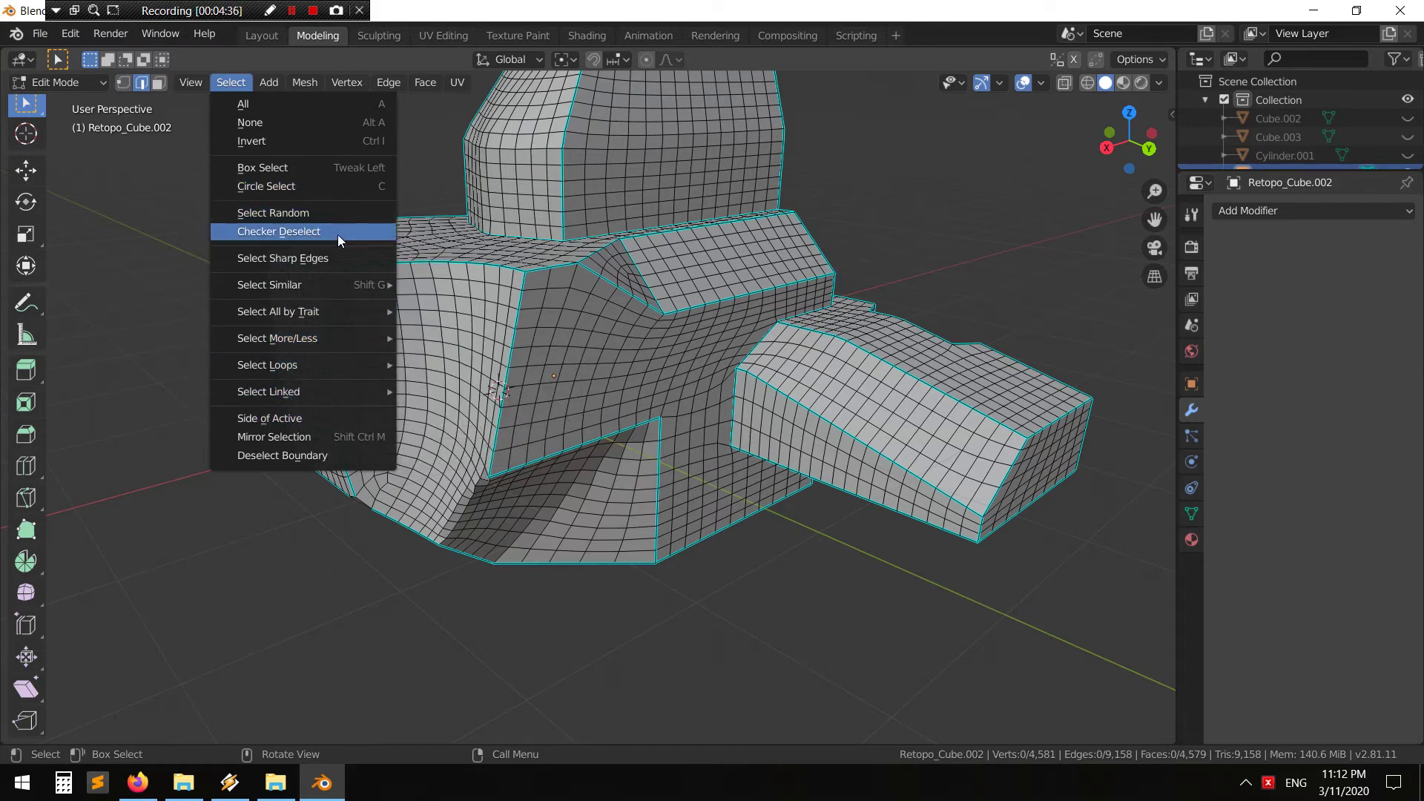
Select all edges sharper than 30° with Select Sharp Edges
click(345, 259)
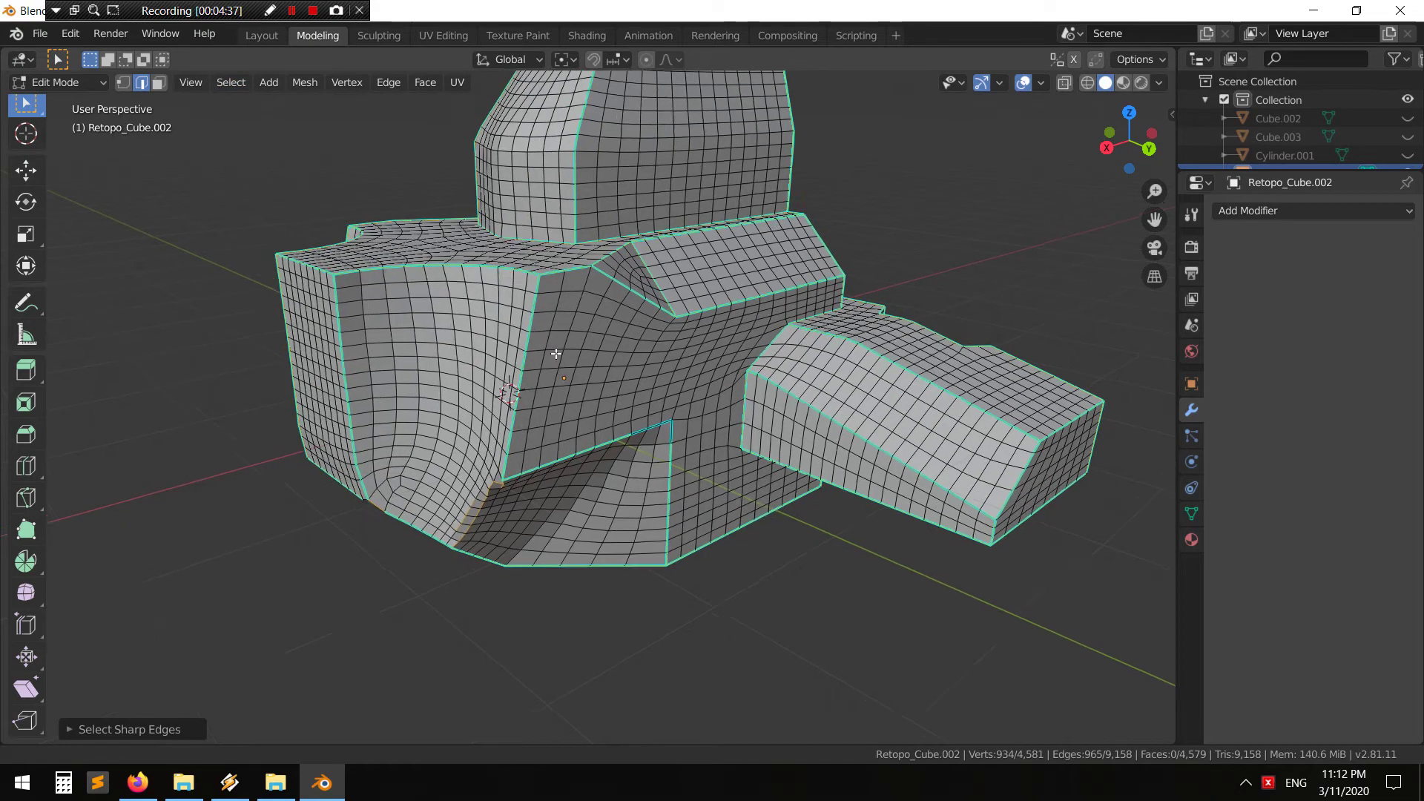
middle_drag(345, 260, 112, 723)
click(111, 729)
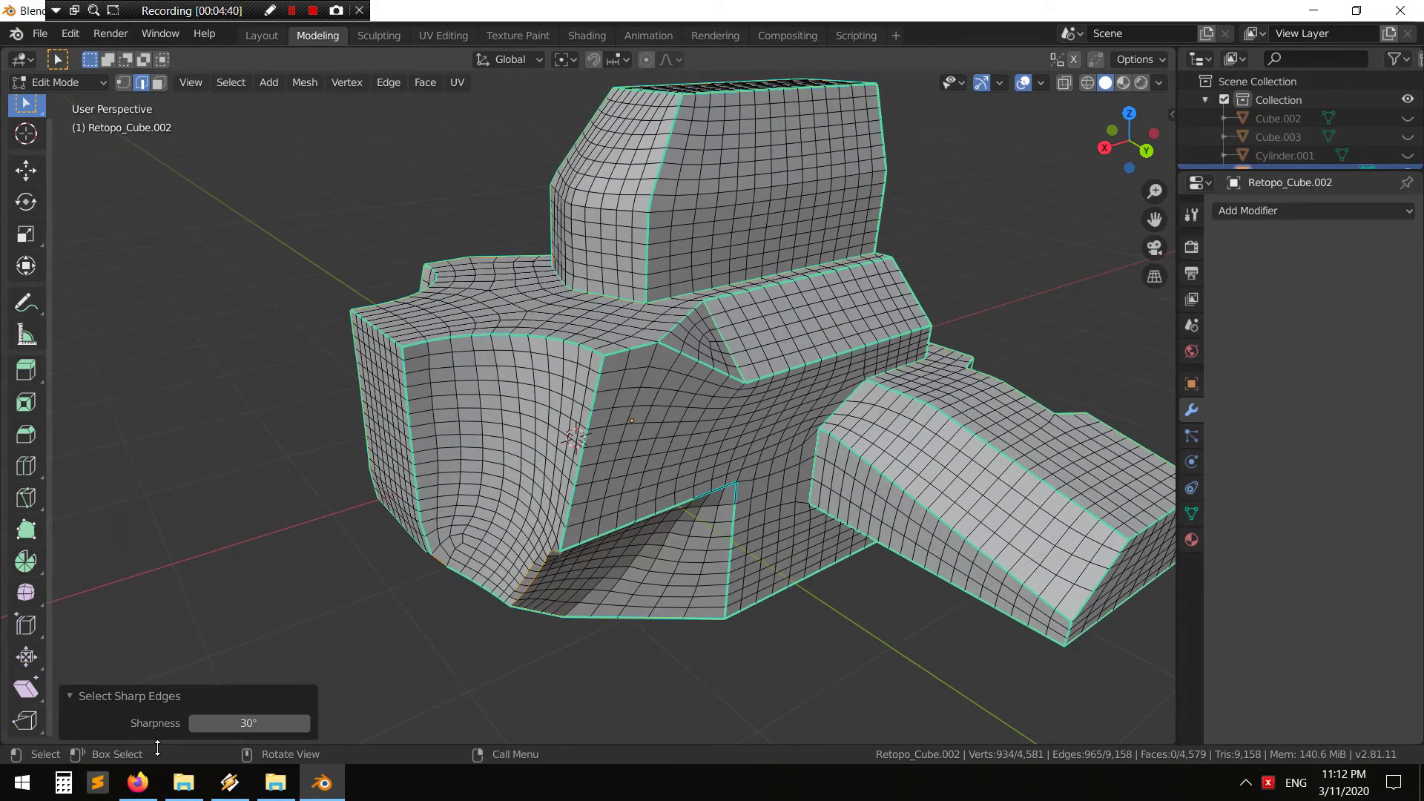
scroll(470, 577, up, 2)
scroll(584, 384, up, 2)
scroll(583, 384, down, 2)
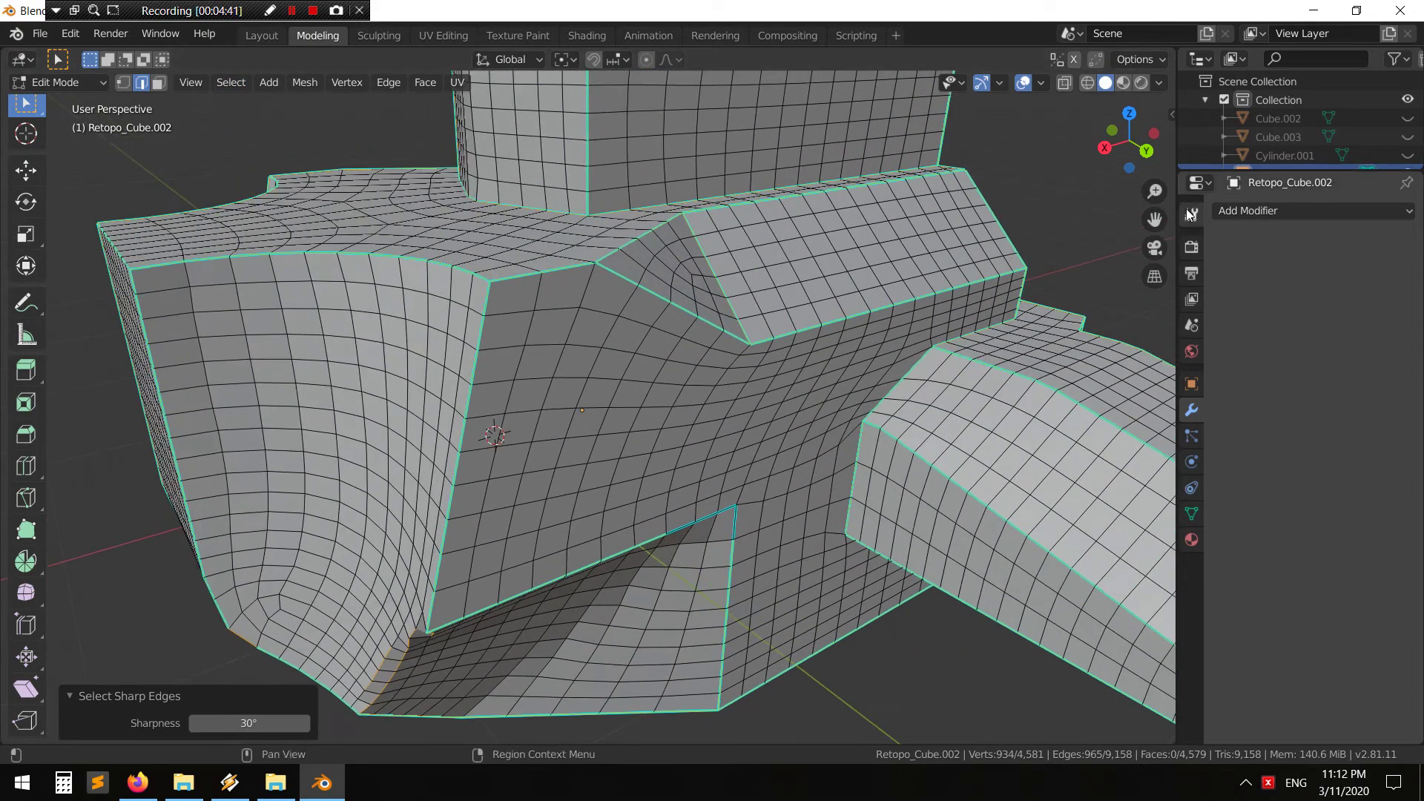
Mark the selected 30° edges as sharp
click(1236, 212)
click(1251, 209)
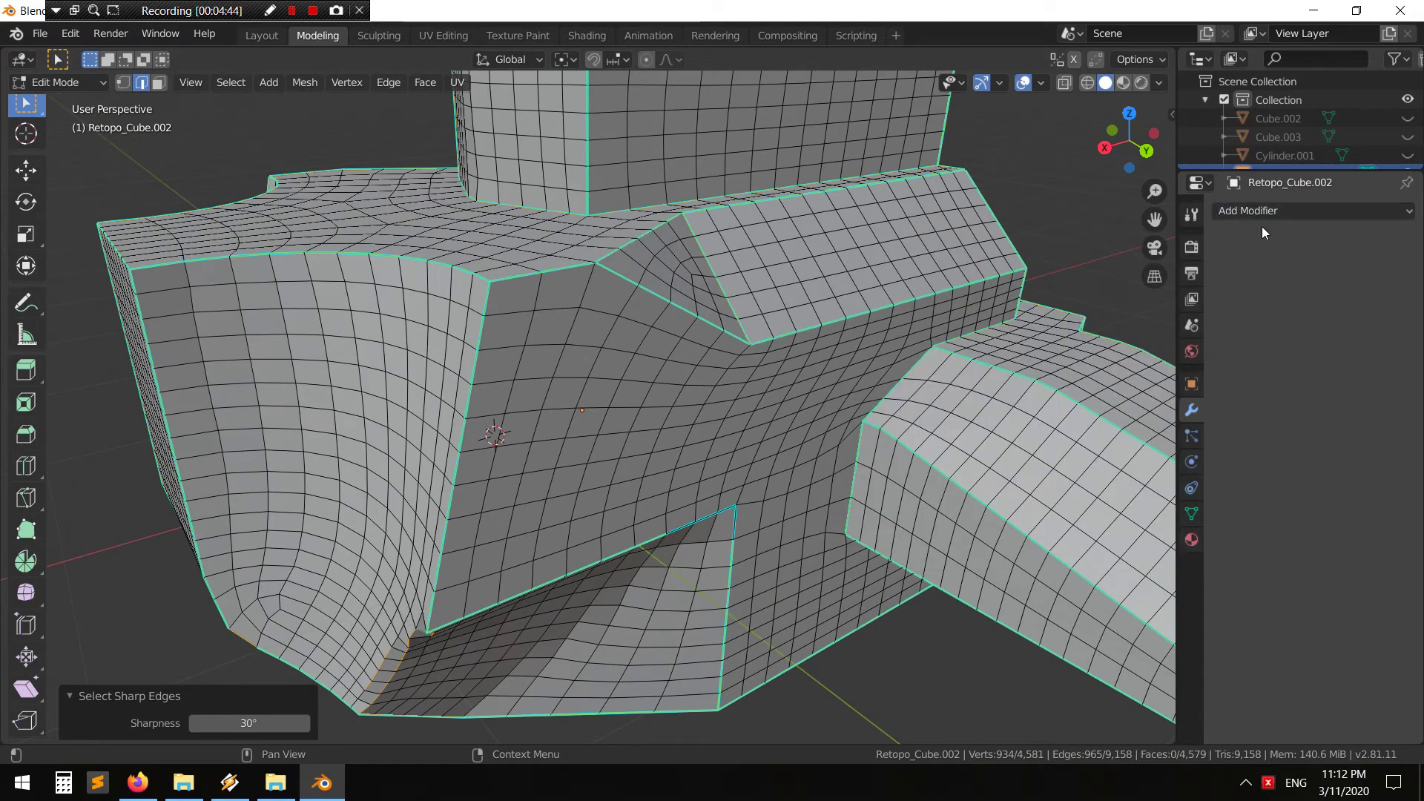
mouse_move(1002, 334)
middle_down()
mouse_move(842, 366)
mouse_move(409, 175)
middle_up()
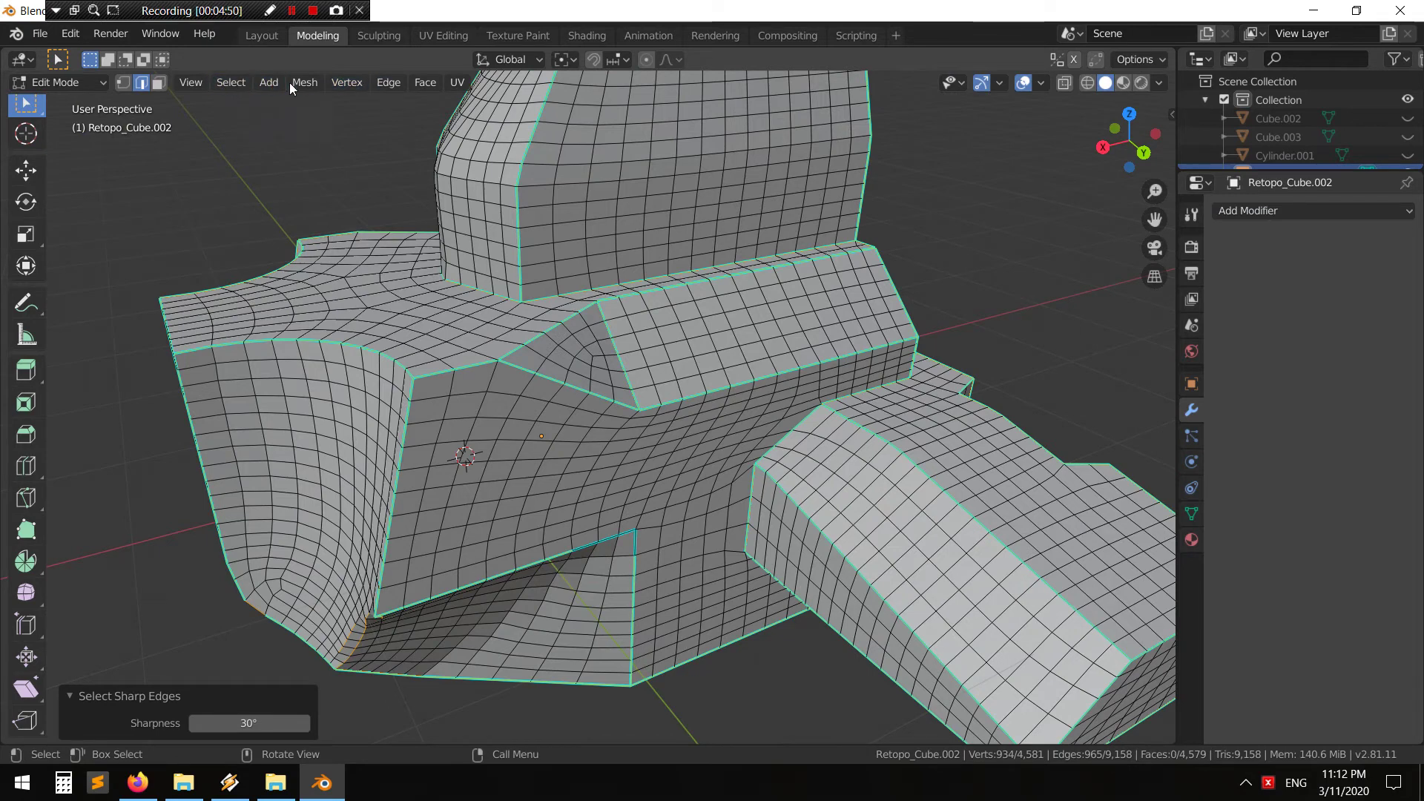
click(400, 84)
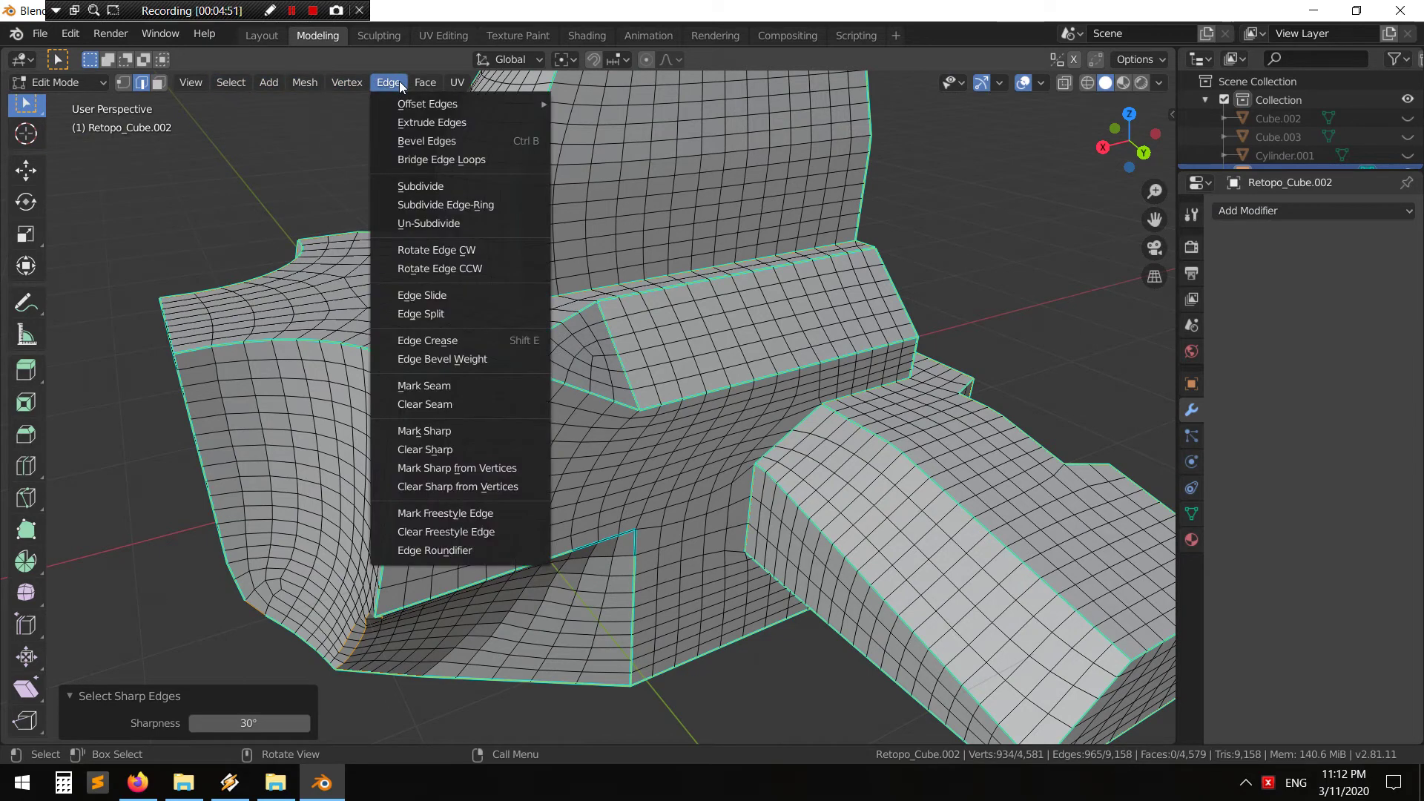
click(425, 449)
Select the two short edges at the cutout's inner corner and mark them sharp
middle_drag(475, 445, 654, 373)
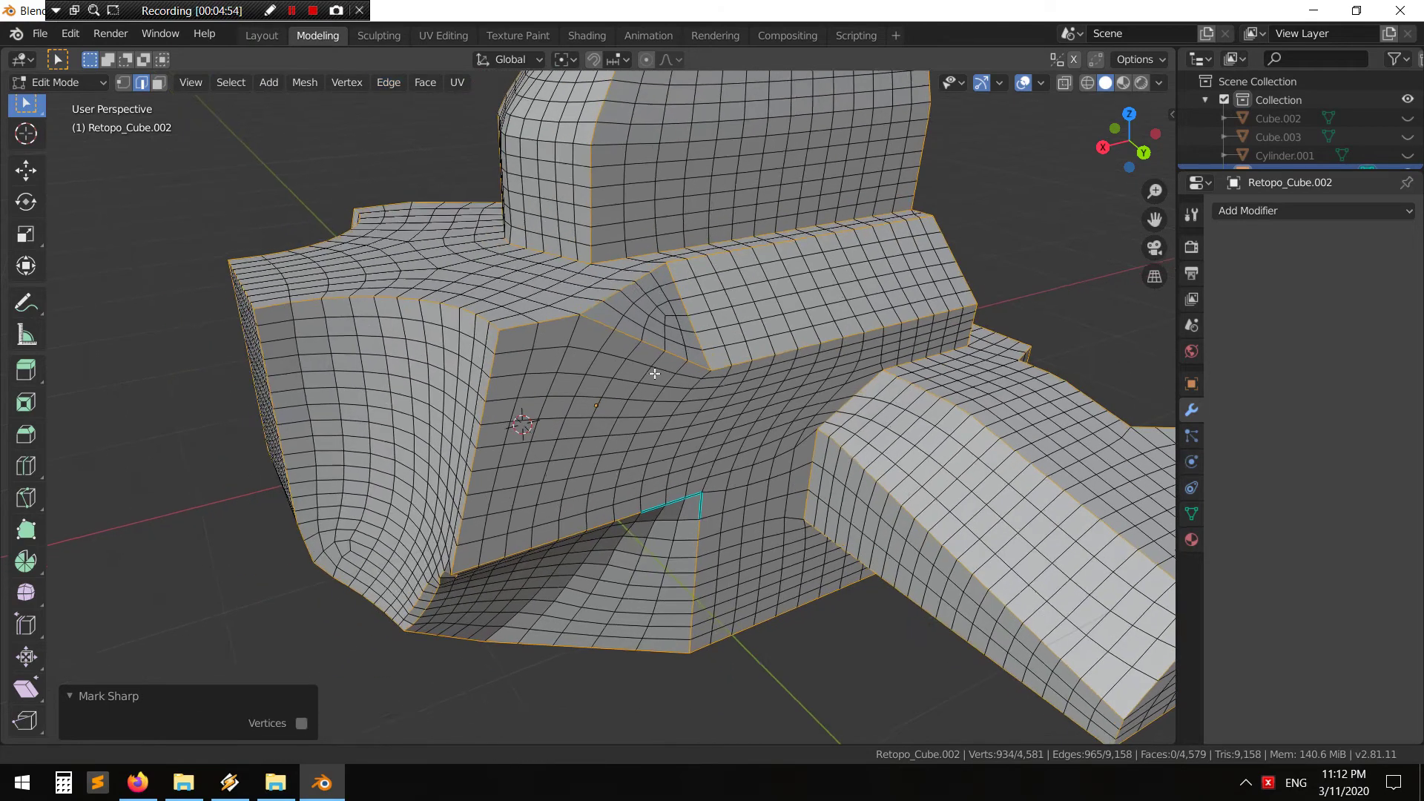
scroll(654, 373, up, 2)
scroll(636, 401, up, 3)
scroll(470, 384, up, 2)
scroll(519, 375, up, 1)
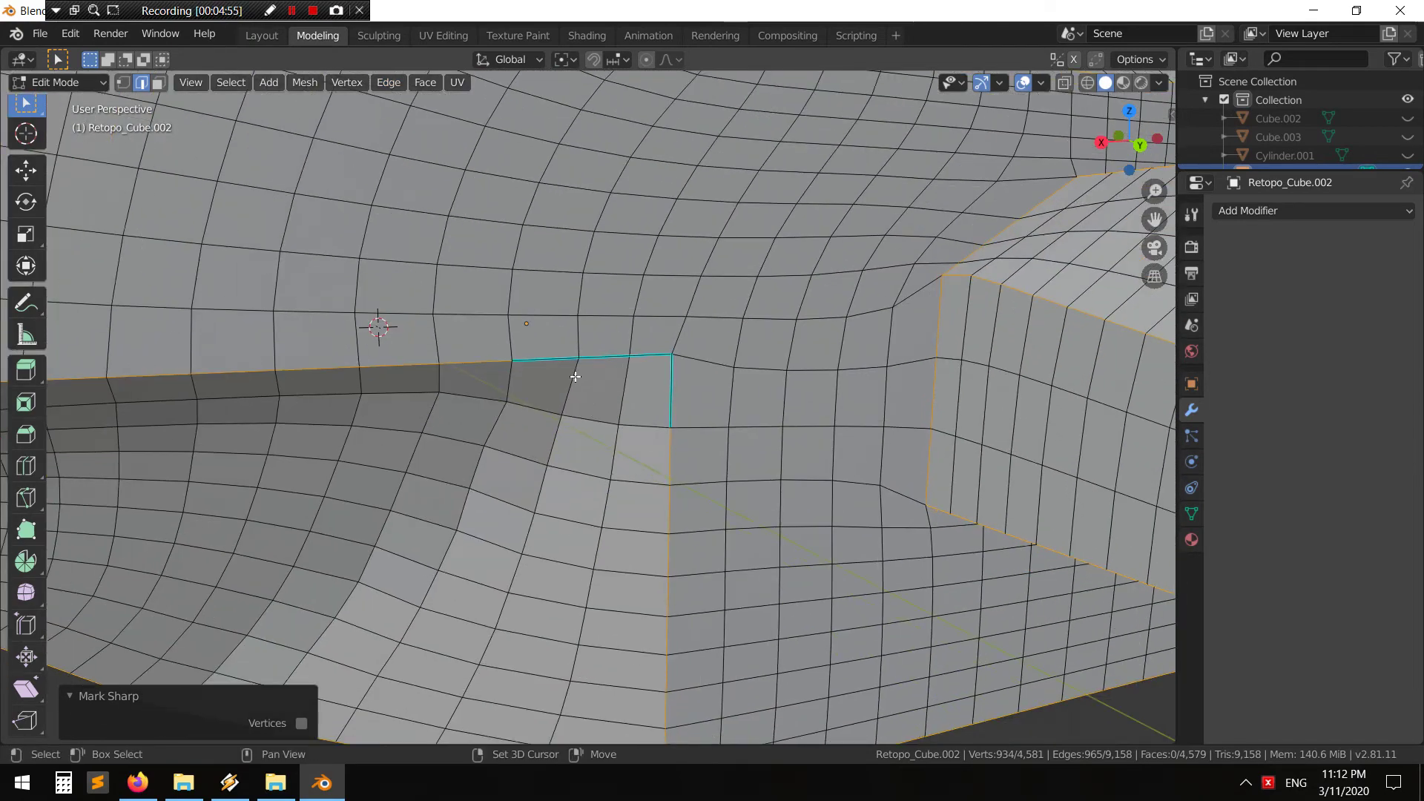
shift+click(550, 357)
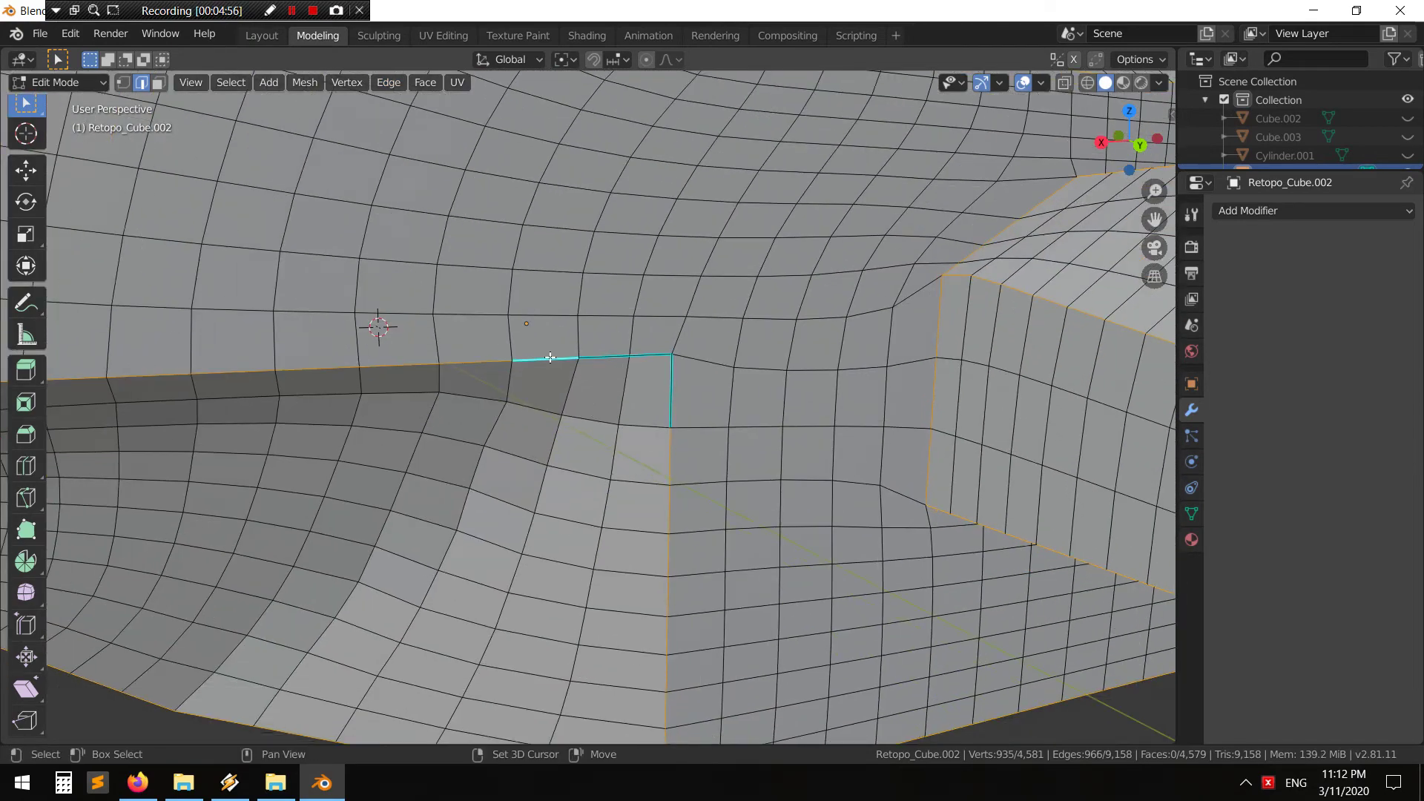
shift+click(677, 376)
scroll(677, 376, down, 5)
mouse_move(677, 376)
middle_down()
mouse_move(1071, 389)
mouse_move(154, 68)
middle_up()
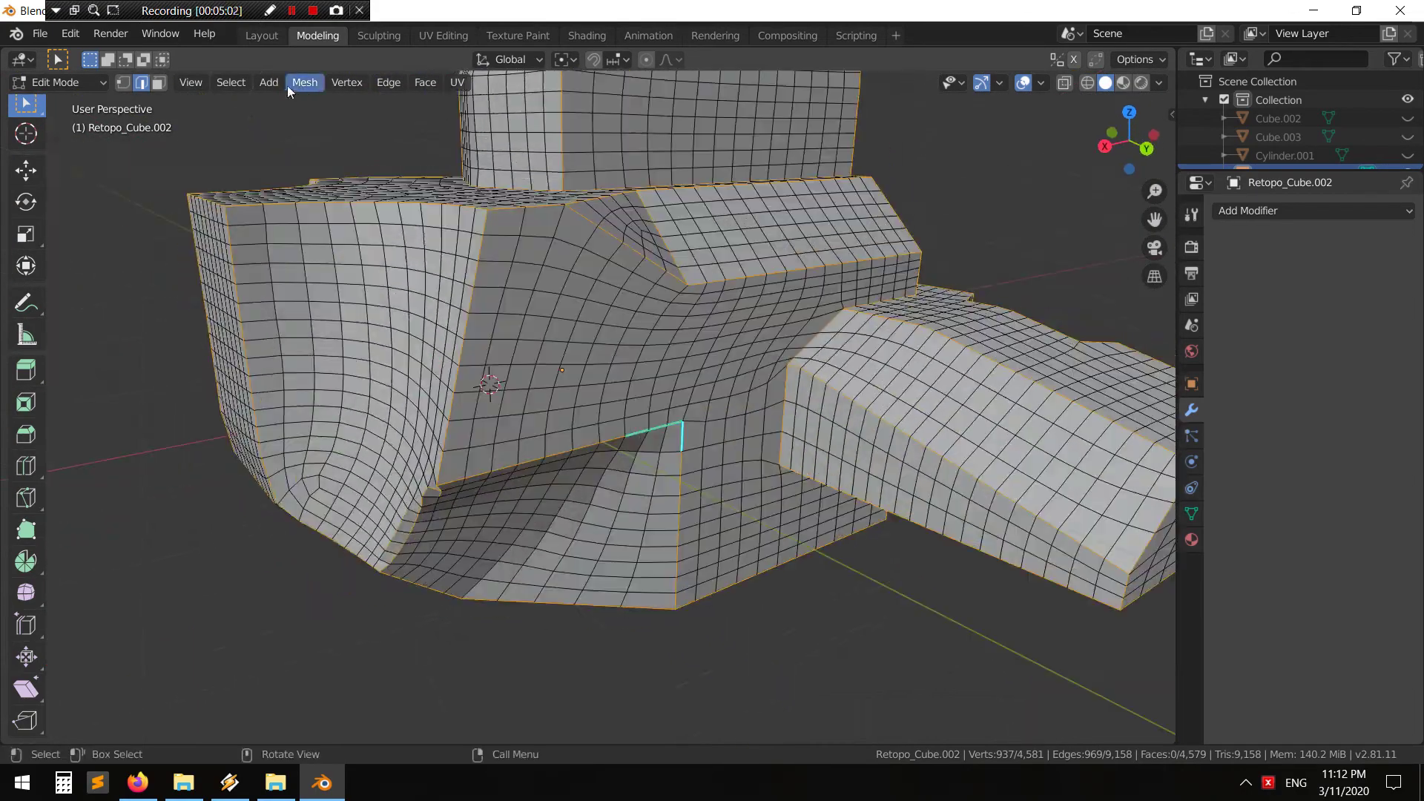
click(377, 87)
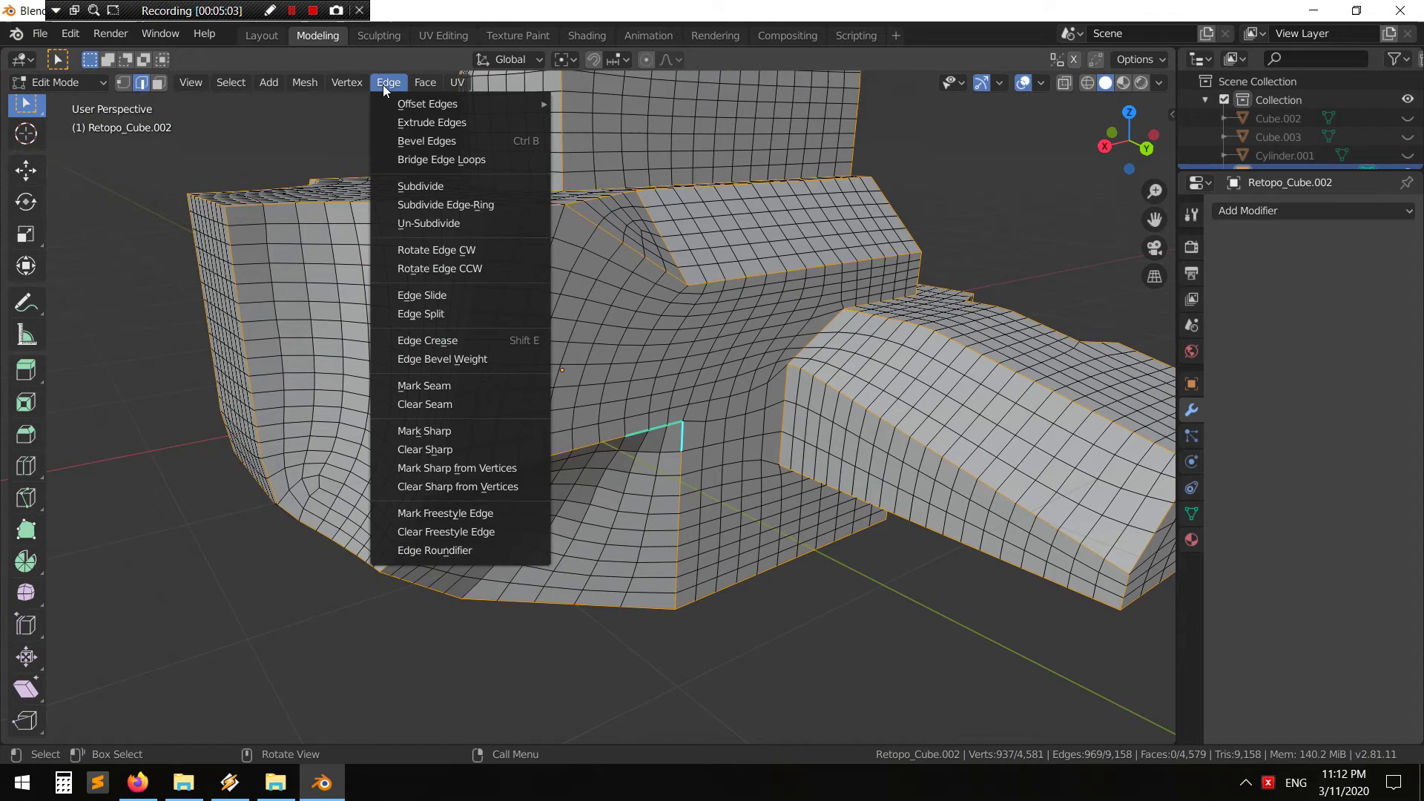
click(515, 449)
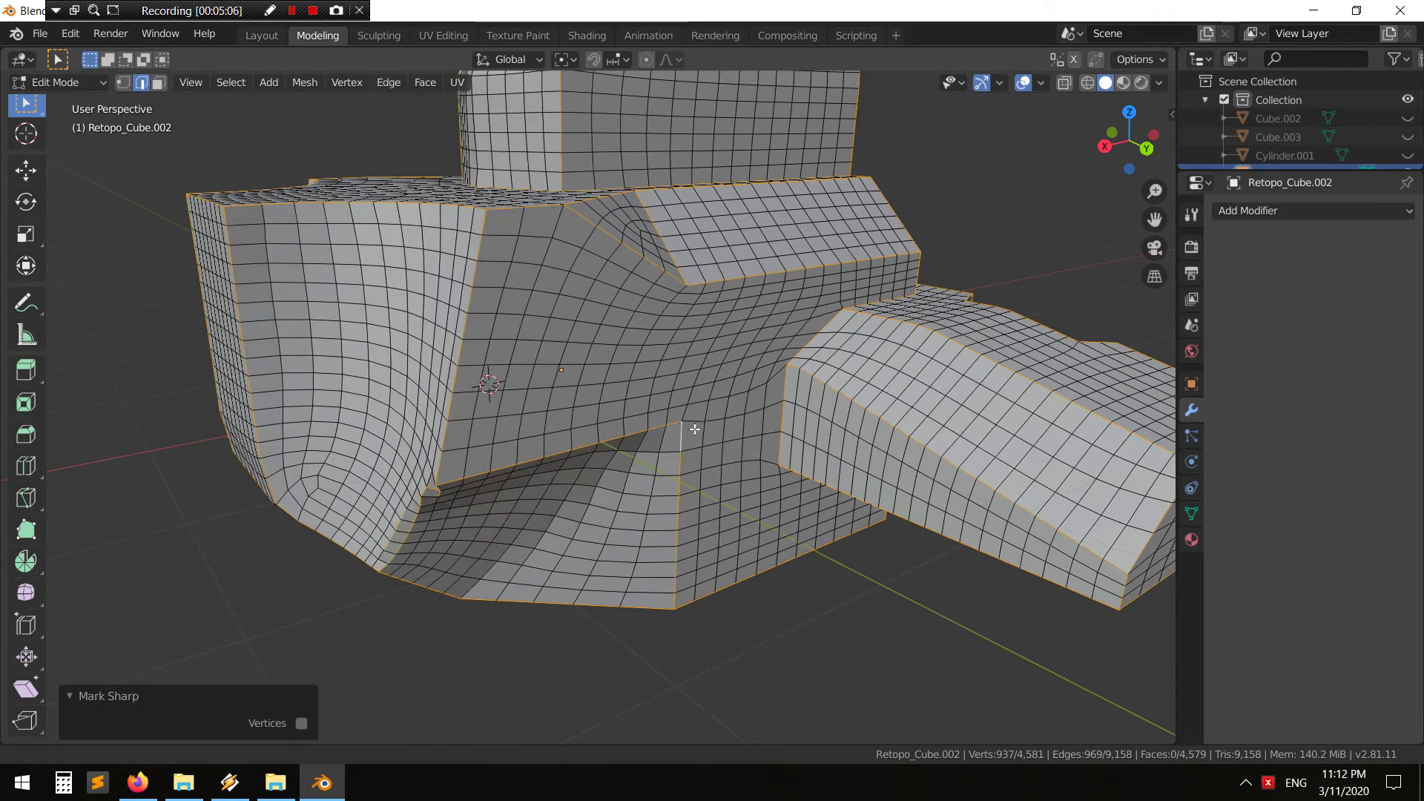
middle_drag(514, 454, 1365, 245)
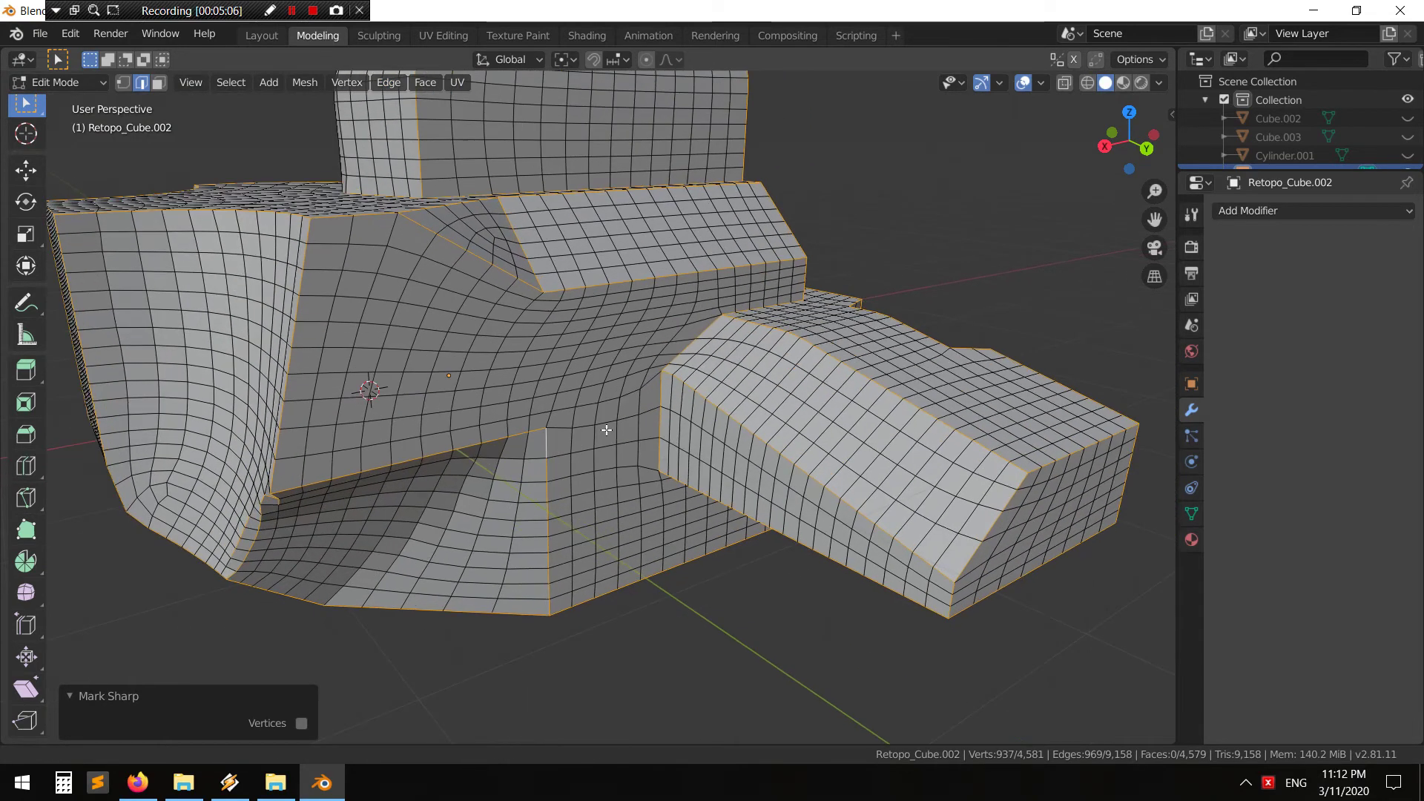
In Layout, add a Subdivision Surface modifier to Retopo_Cube.002
click(261, 33)
scroll(657, 342, up, 2)
scroll(650, 377, up, 2)
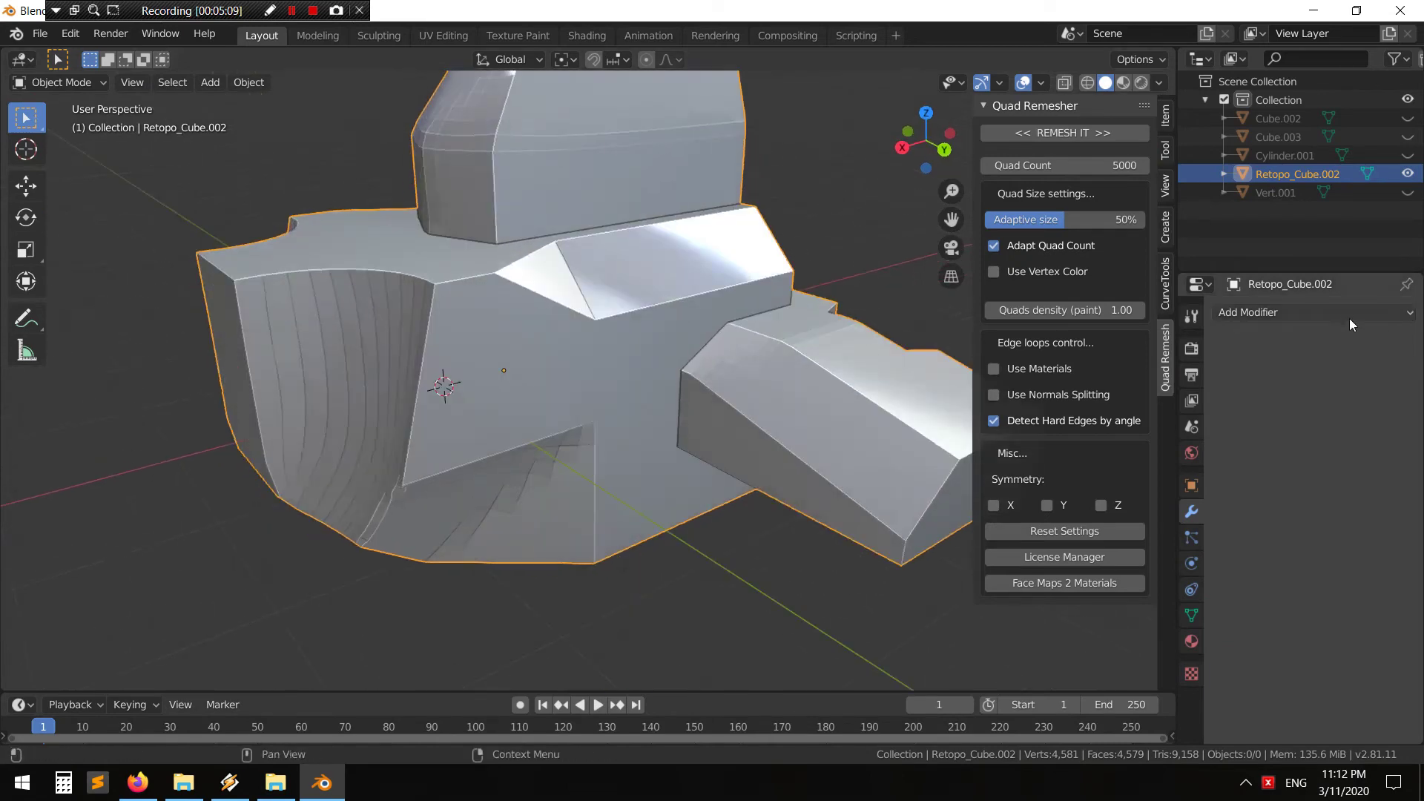
middle_drag(664, 387, 612, 391)
key(n)
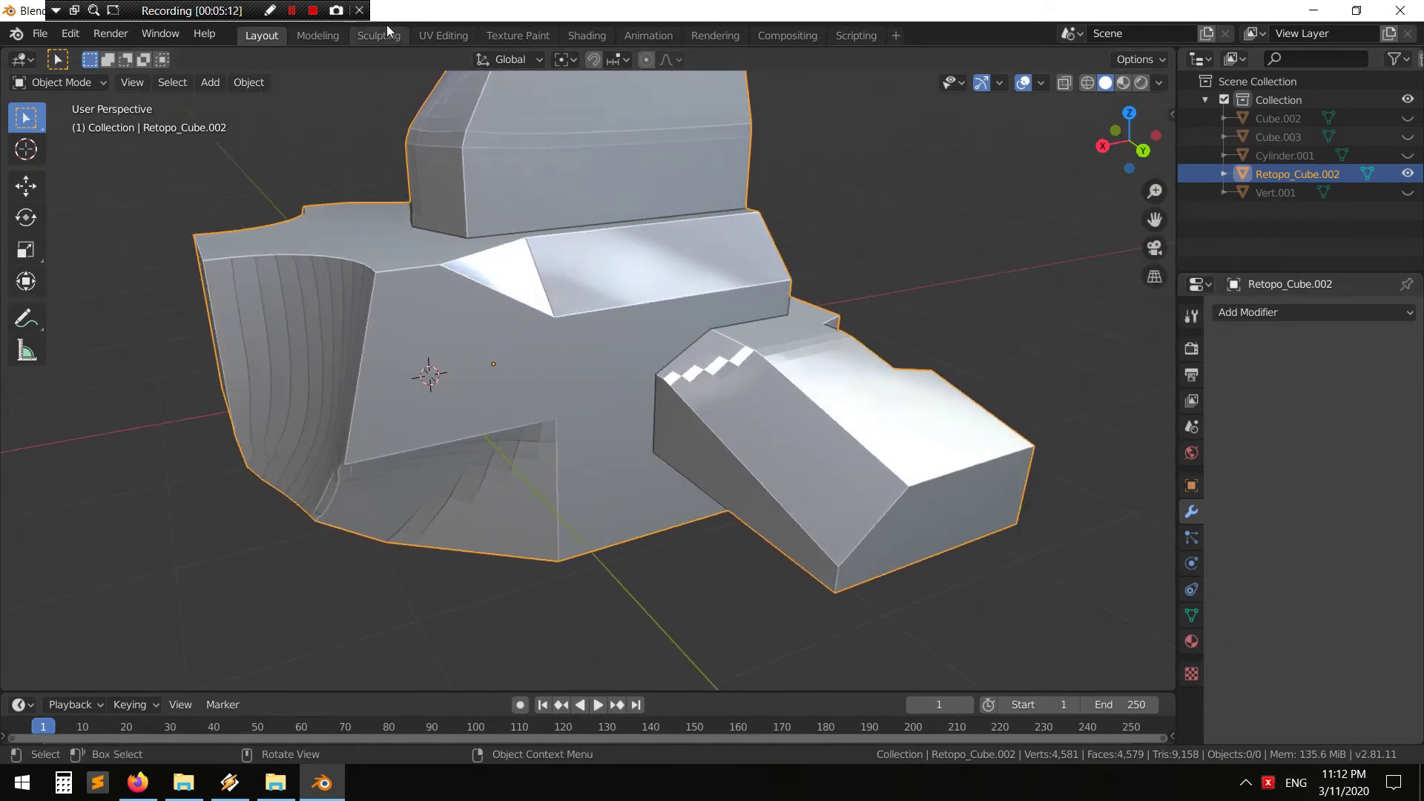
click(1298, 314)
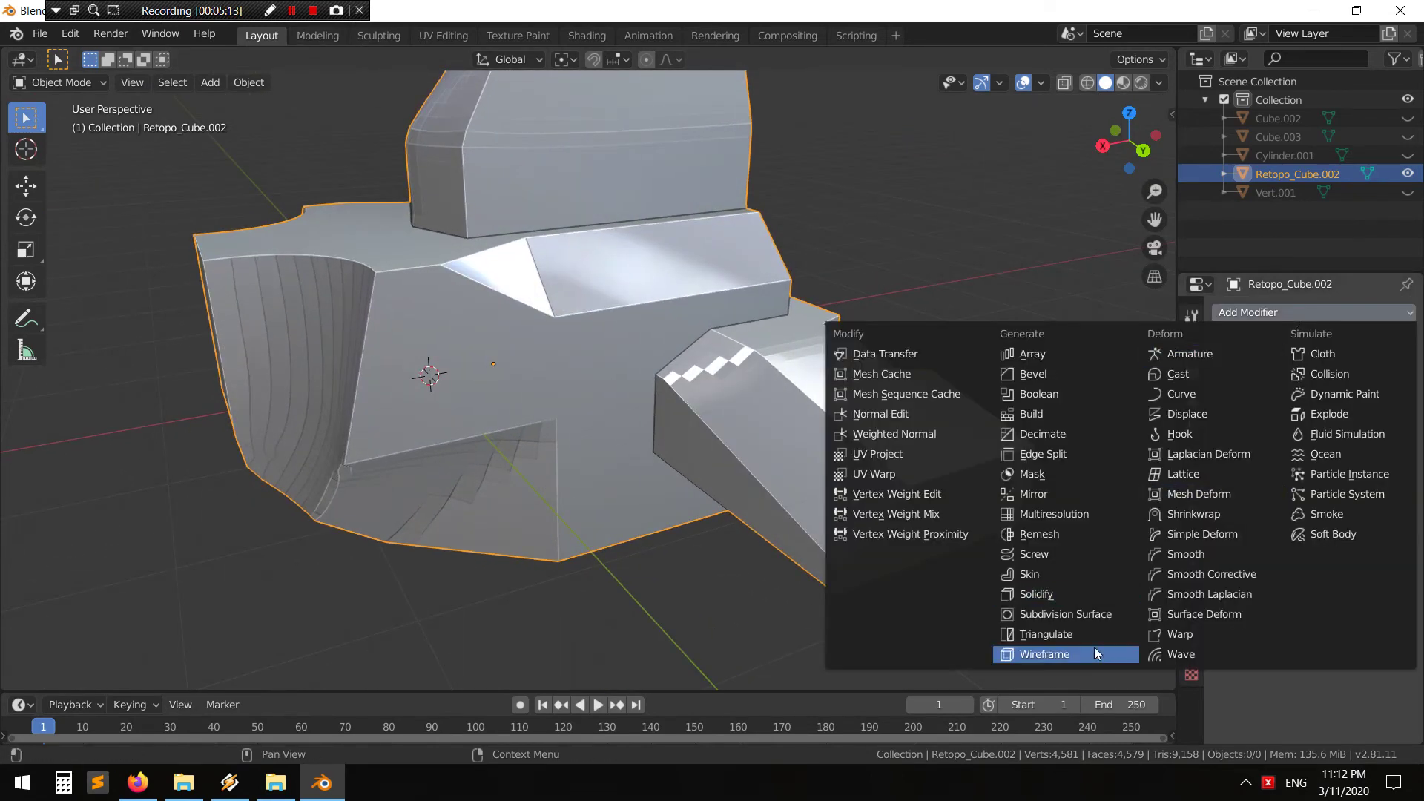
click(1093, 616)
Shade the model smooth and raise viewport subdivisions to level 3
right_click(569, 320)
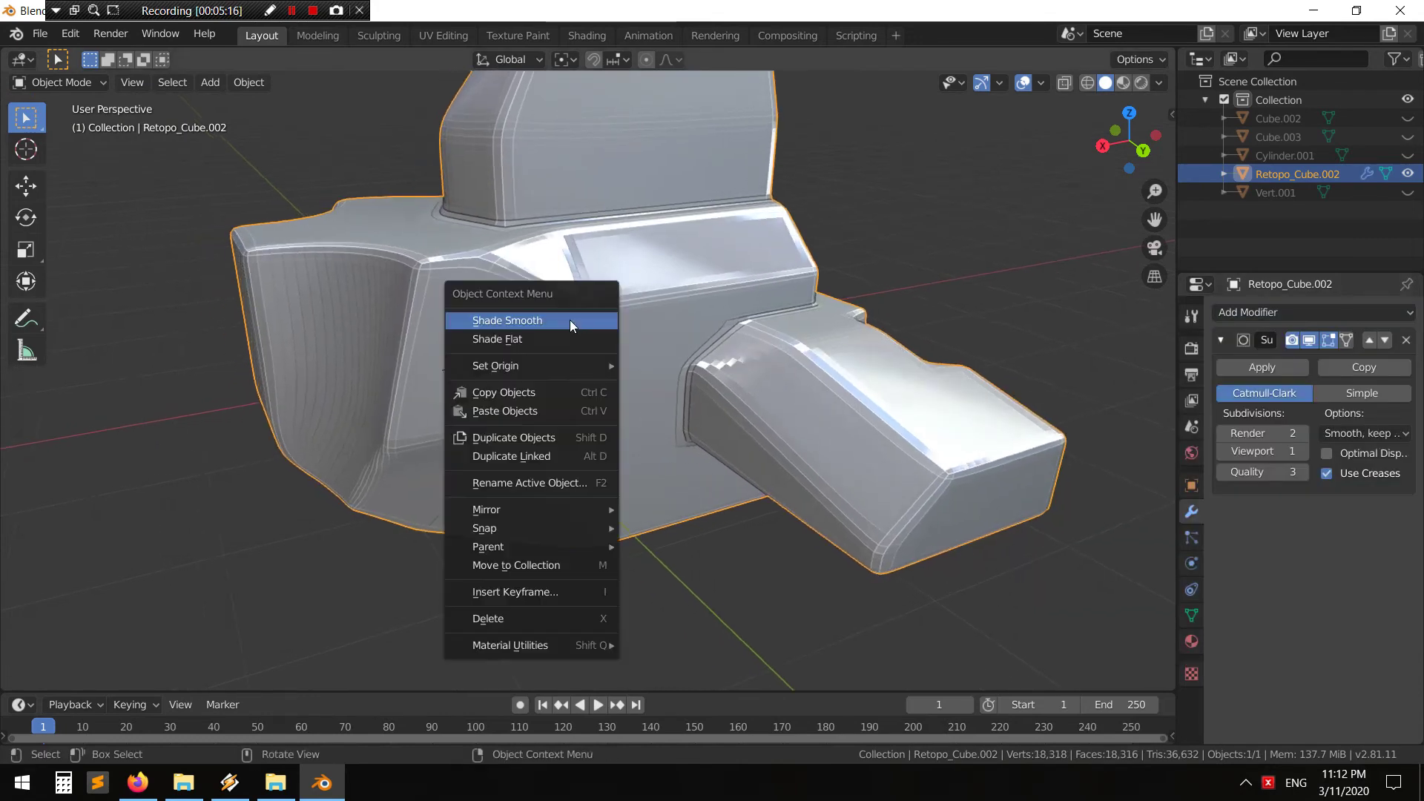
click(567, 320)
scroll(660, 332, up, 4)
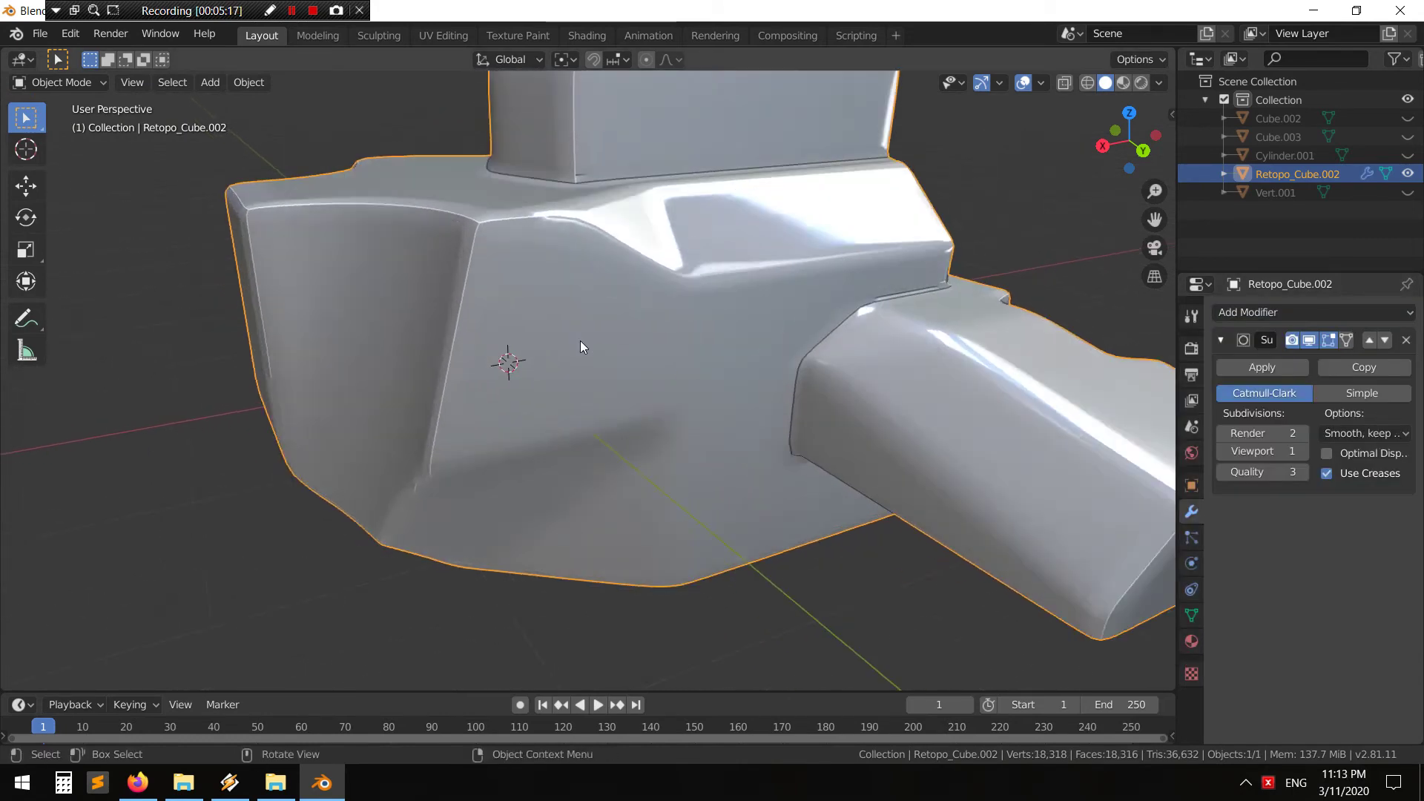
mouse_move(581, 340)
middle_down()
mouse_move(603, 288)
mouse_move(713, 293)
middle_up()
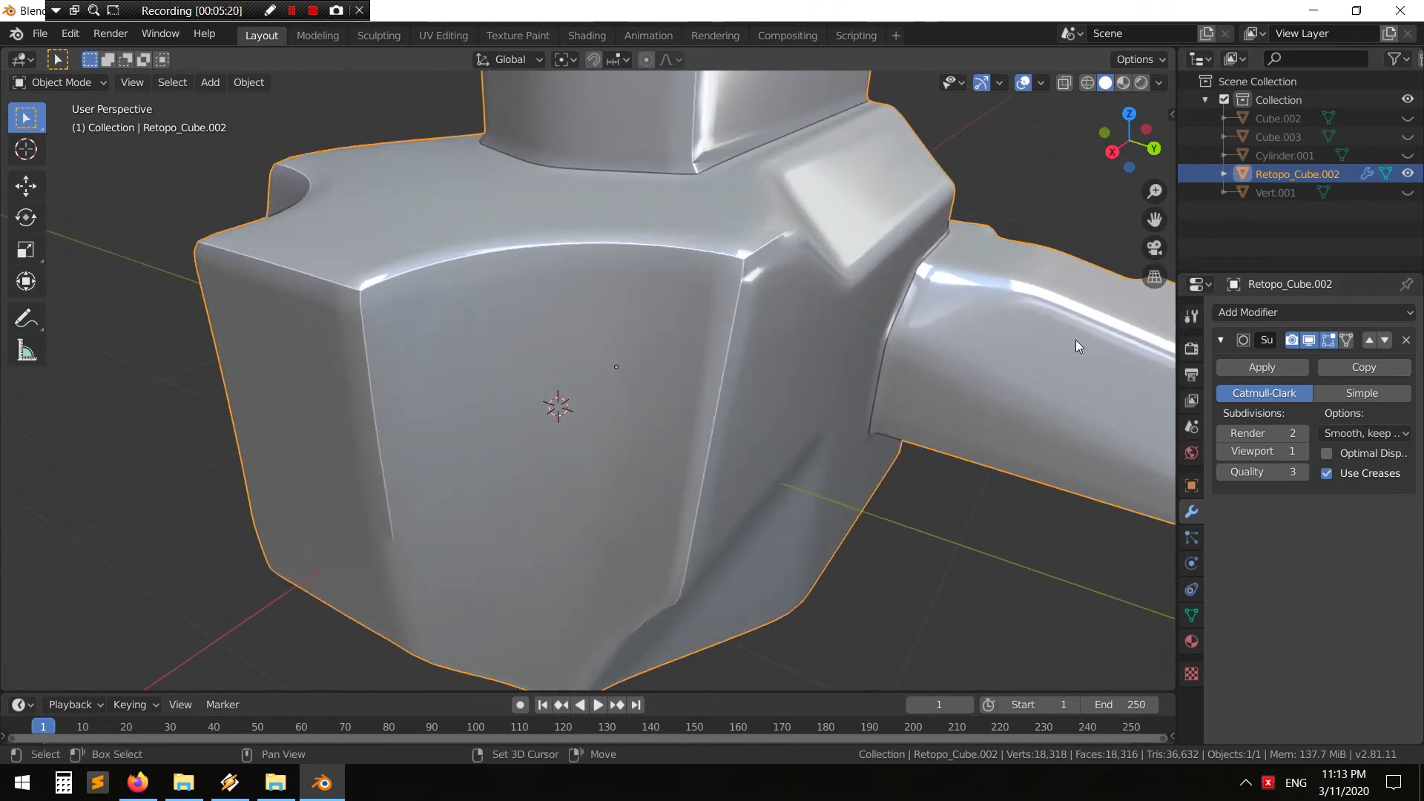
click(1302, 451)
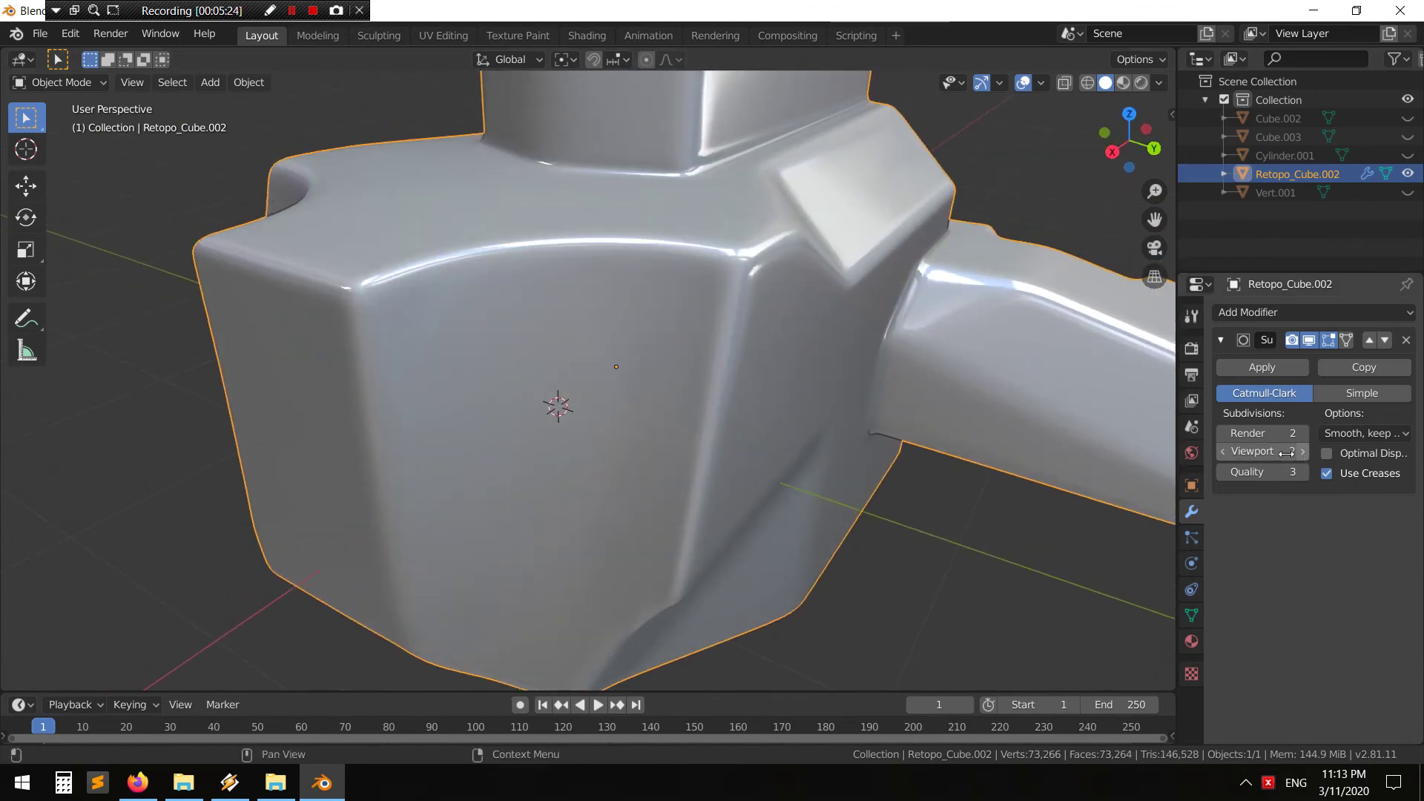
mouse_move(768, 423)
middle_down()
mouse_move(782, 367)
mouse_move(794, 371)
middle_up()
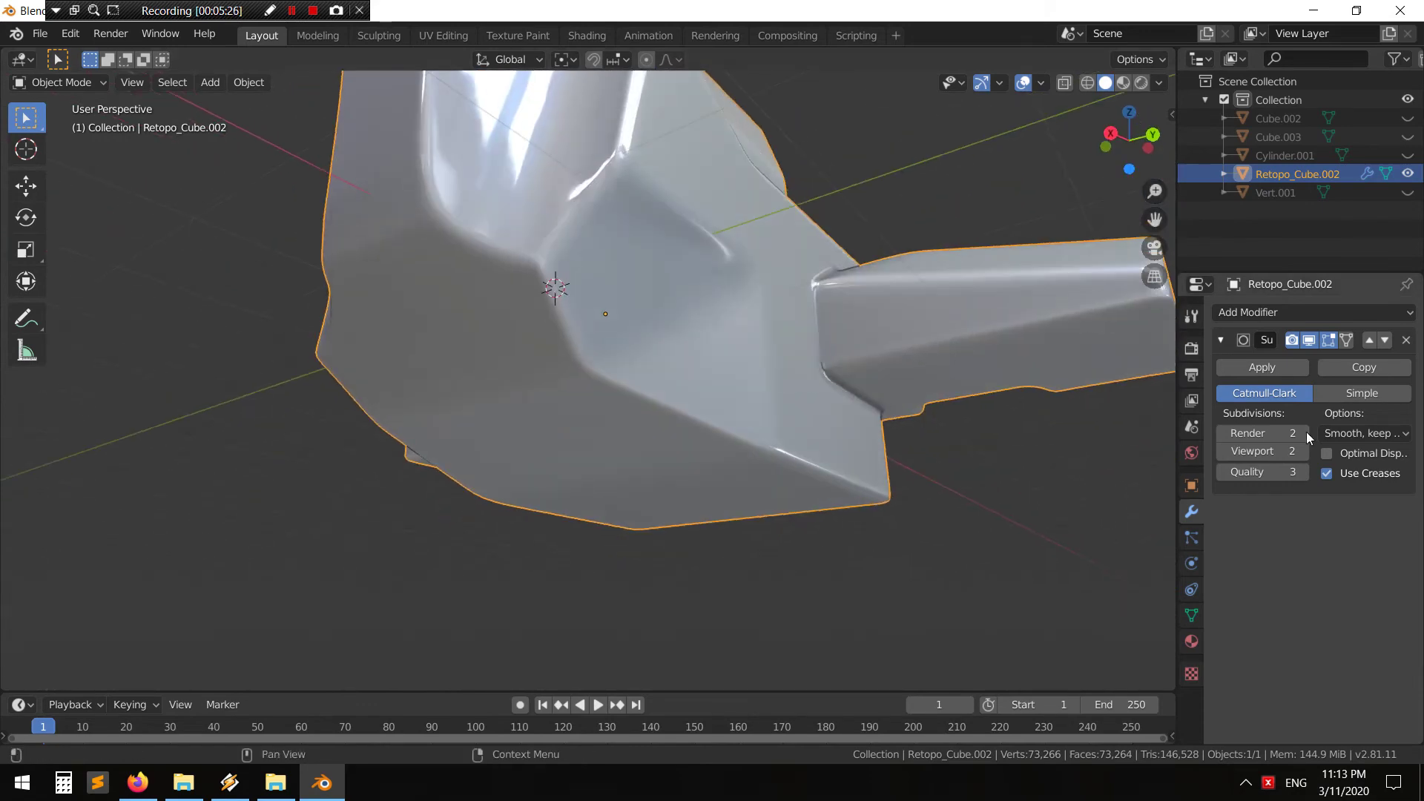
key(ctrl+3)
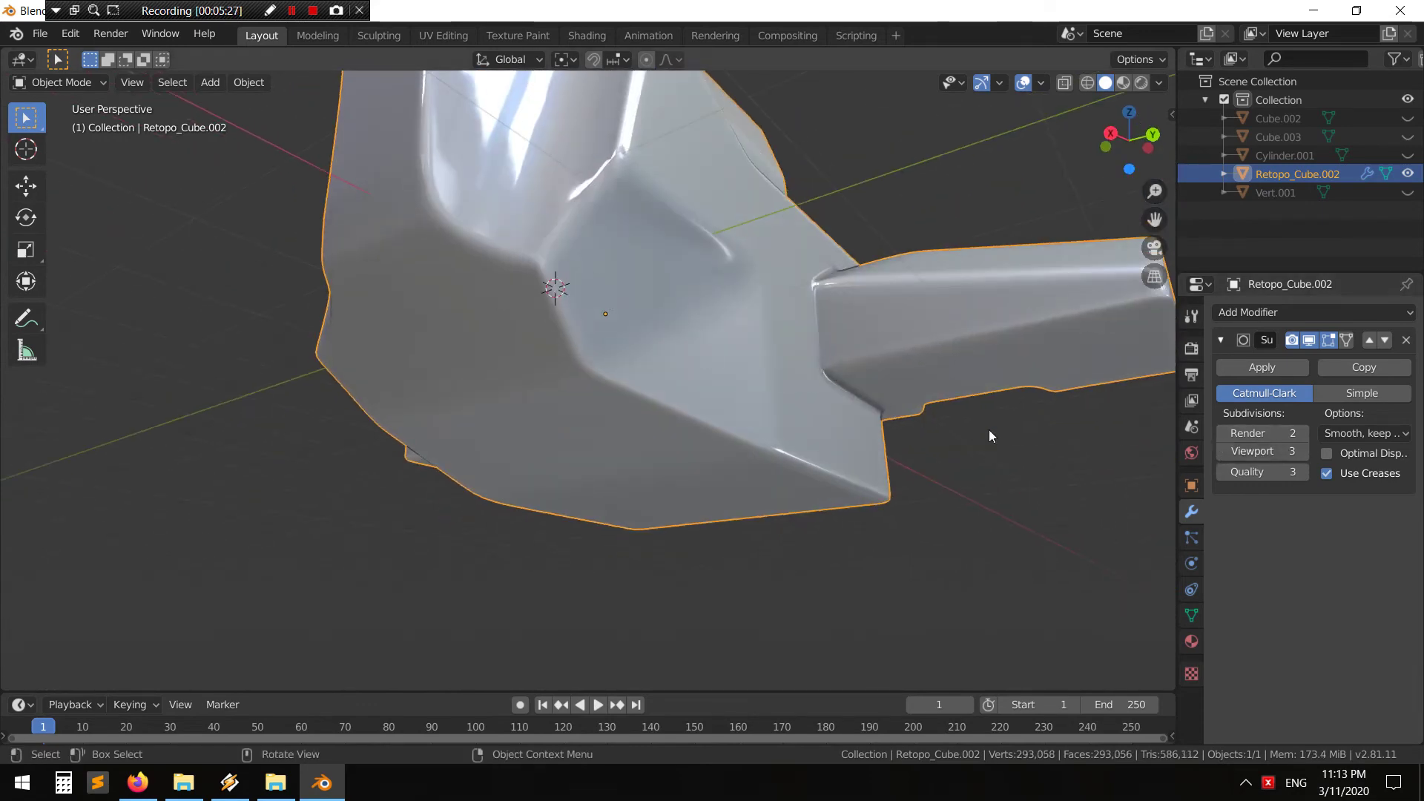
mouse_move(990, 429)
middle_down()
mouse_move(756, 332)
mouse_move(755, 365)
middle_up()
Reselect Retopo_Cube.002 and return to Edit Mode in the Modeling workspace
click(840, 581)
middle_drag(840, 580, 438, 429)
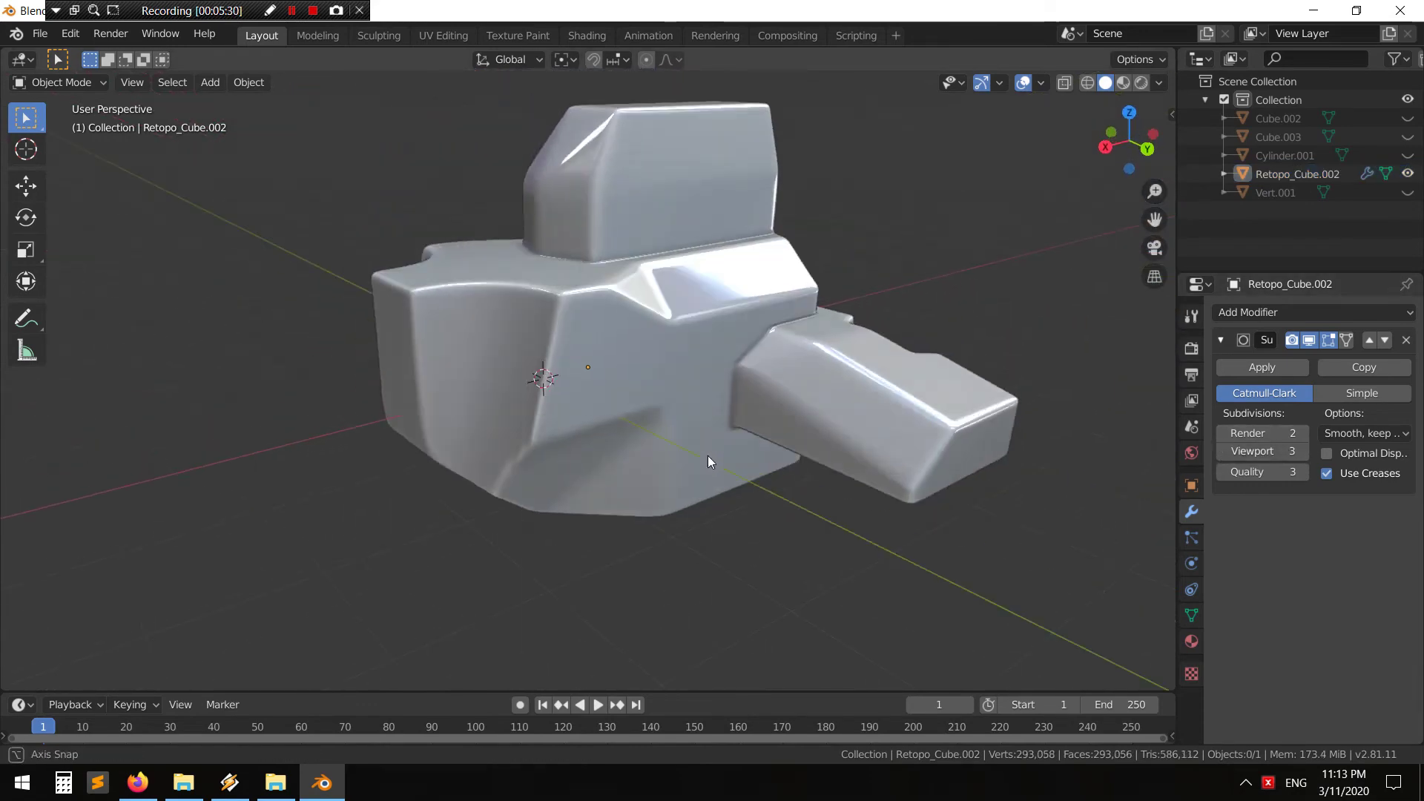
click(680, 408)
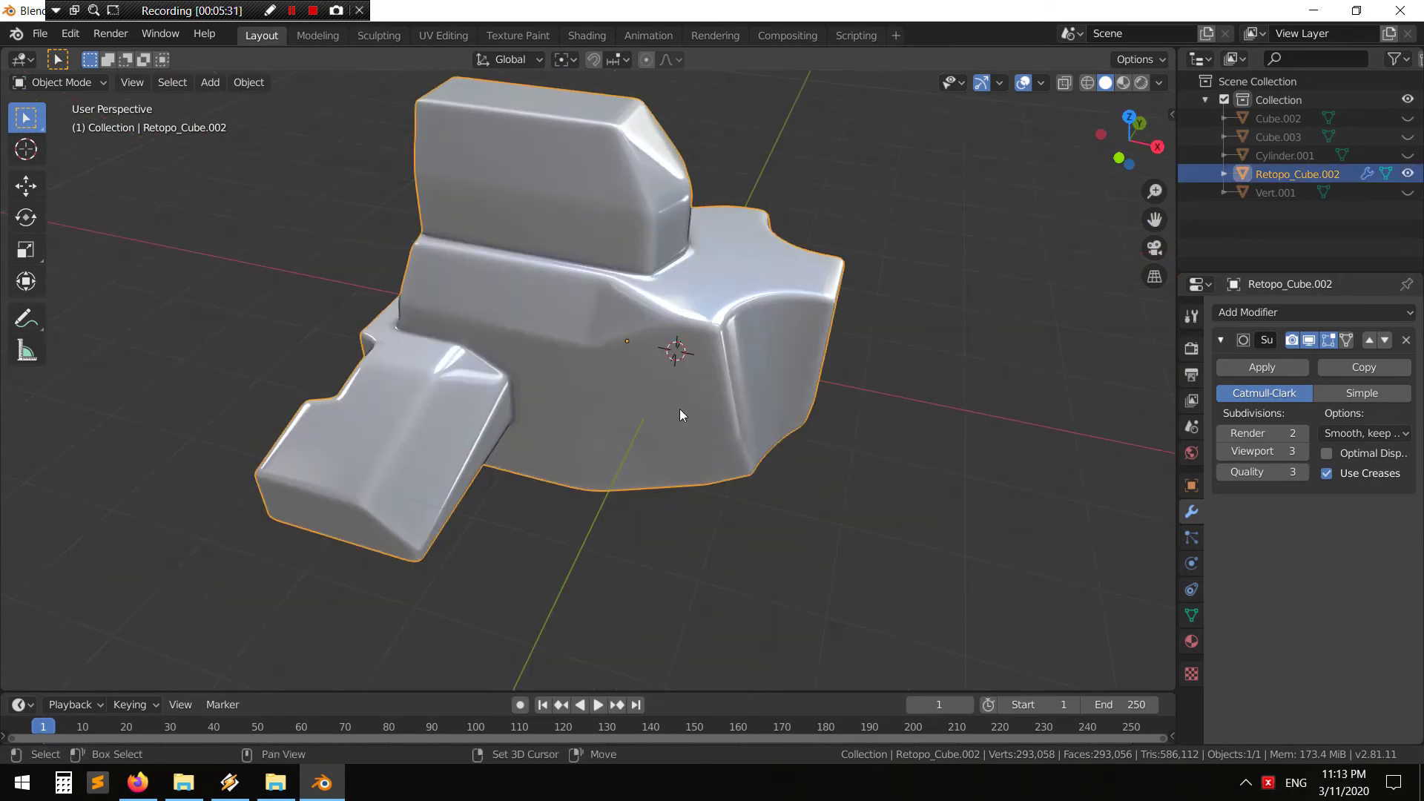
middle_drag(679, 408, 315, 78)
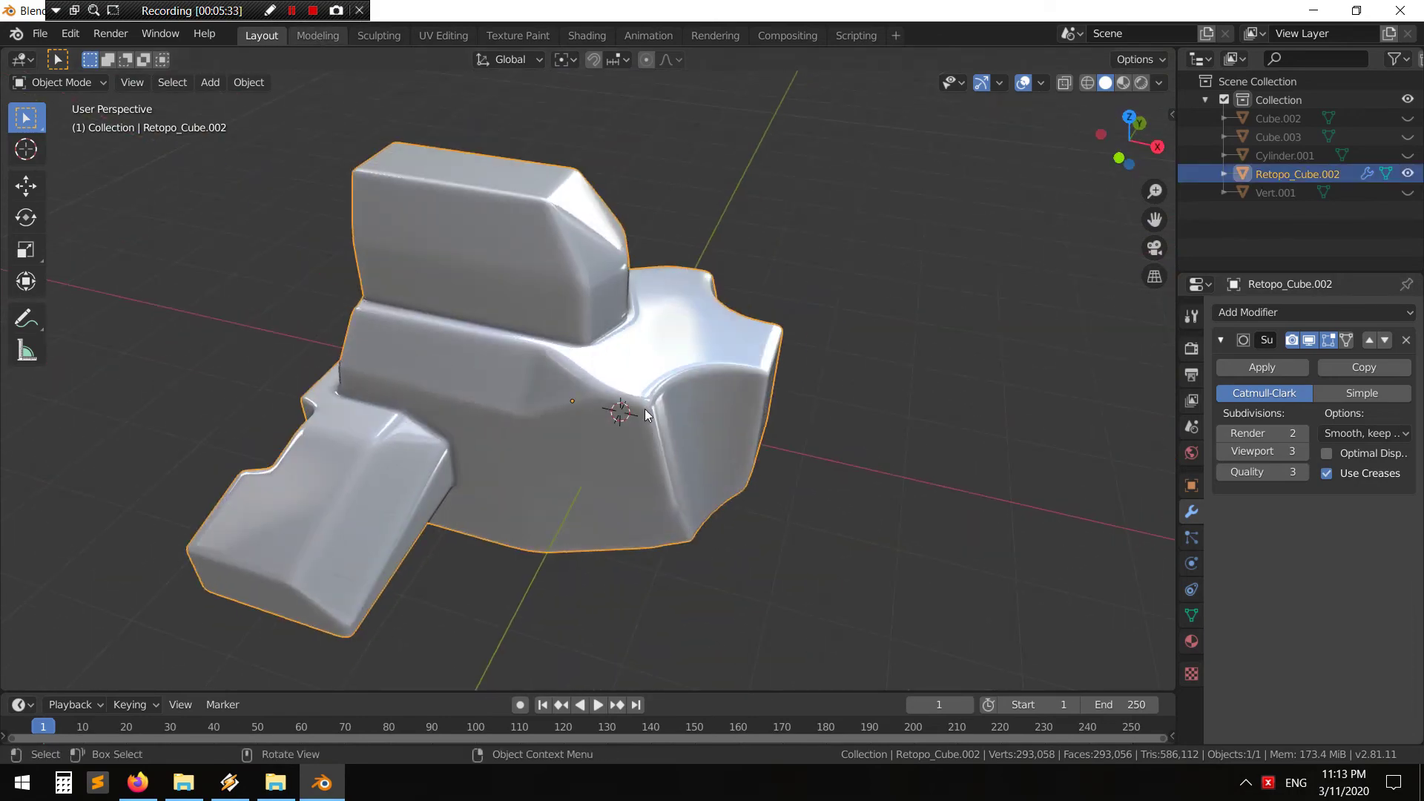
key(ctrl+Page_Down)
middle_drag(562, 356, 600, 410)
Set the Mean Crease of the selected sharp edges to 0.20 in the Item sidebar
key(n)
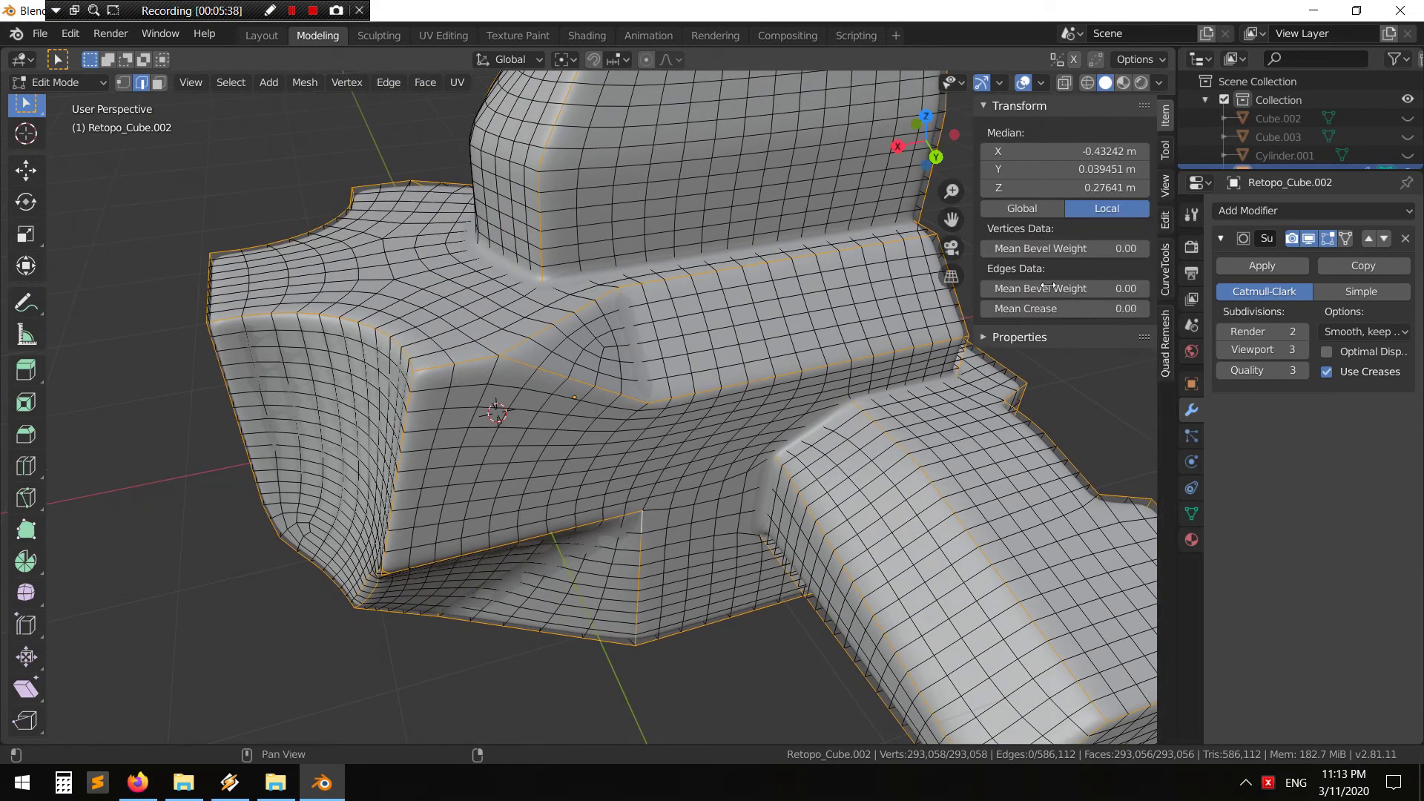
click(1063, 309)
key(Return)
shift+middle_drag(523, 376, 579, 378)
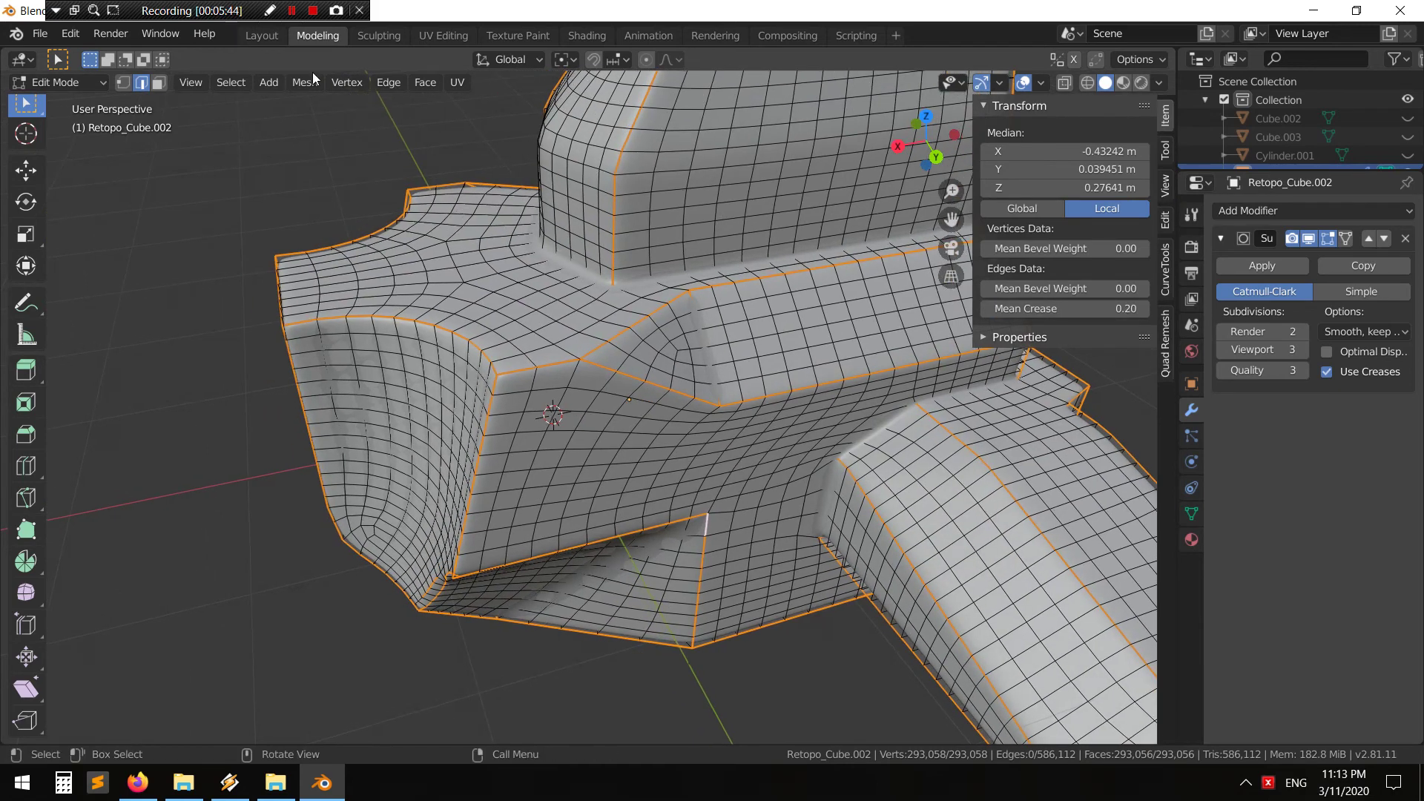
Return to Object Mode in Layout and orbit to inspect the creased, smoothed model
key(ctrl+Page_Up)
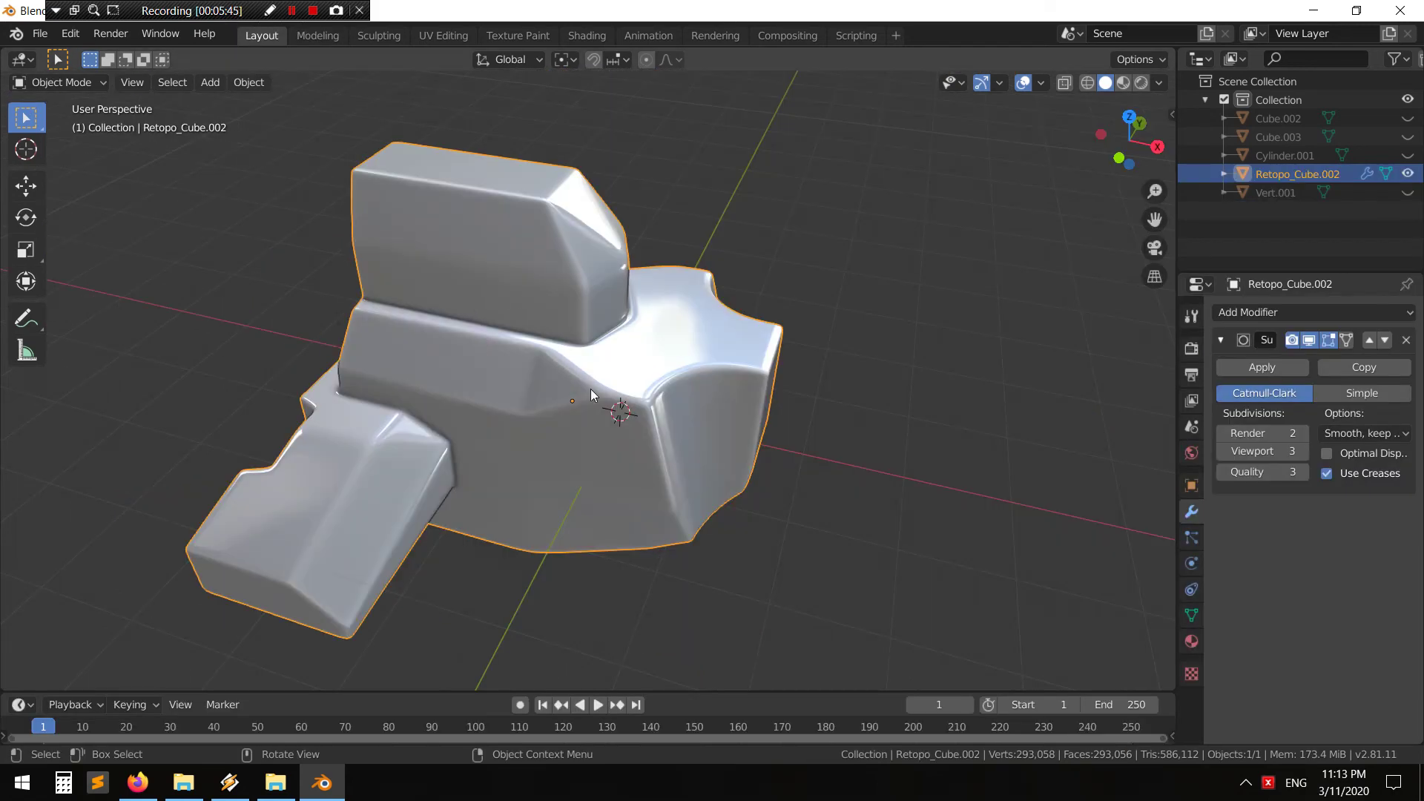
mouse_move(590, 389)
middle_down()
mouse_move(620, 423)
mouse_move(509, 419)
middle_up()
click(782, 513)
mouse_move(782, 513)
middle_down()
mouse_move(666, 375)
mouse_move(592, 365)
mouse_move(563, 315)
mouse_move(616, 393)
mouse_move(768, 399)
mouse_move(695, 390)
mouse_move(797, 366)
mouse_move(705, 356)
mouse_move(692, 314)
mouse_move(715, 324)
mouse_move(685, 265)
mouse_move(648, 318)
mouse_move(762, 330)
mouse_move(623, 345)
mouse_move(810, 319)
mouse_move(699, 402)
mouse_move(354, 185)
middle_up()
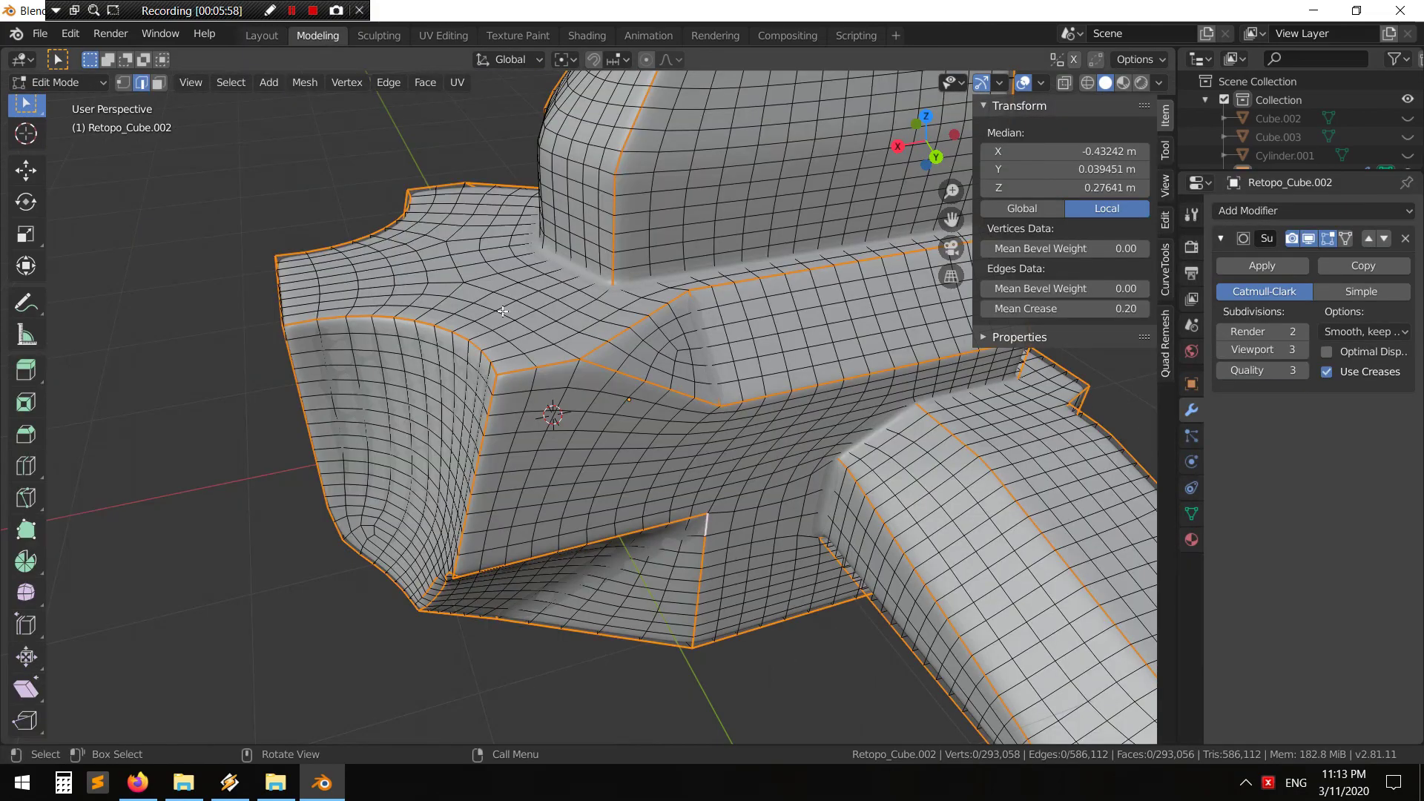
middle_drag(596, 301, 749, 330)
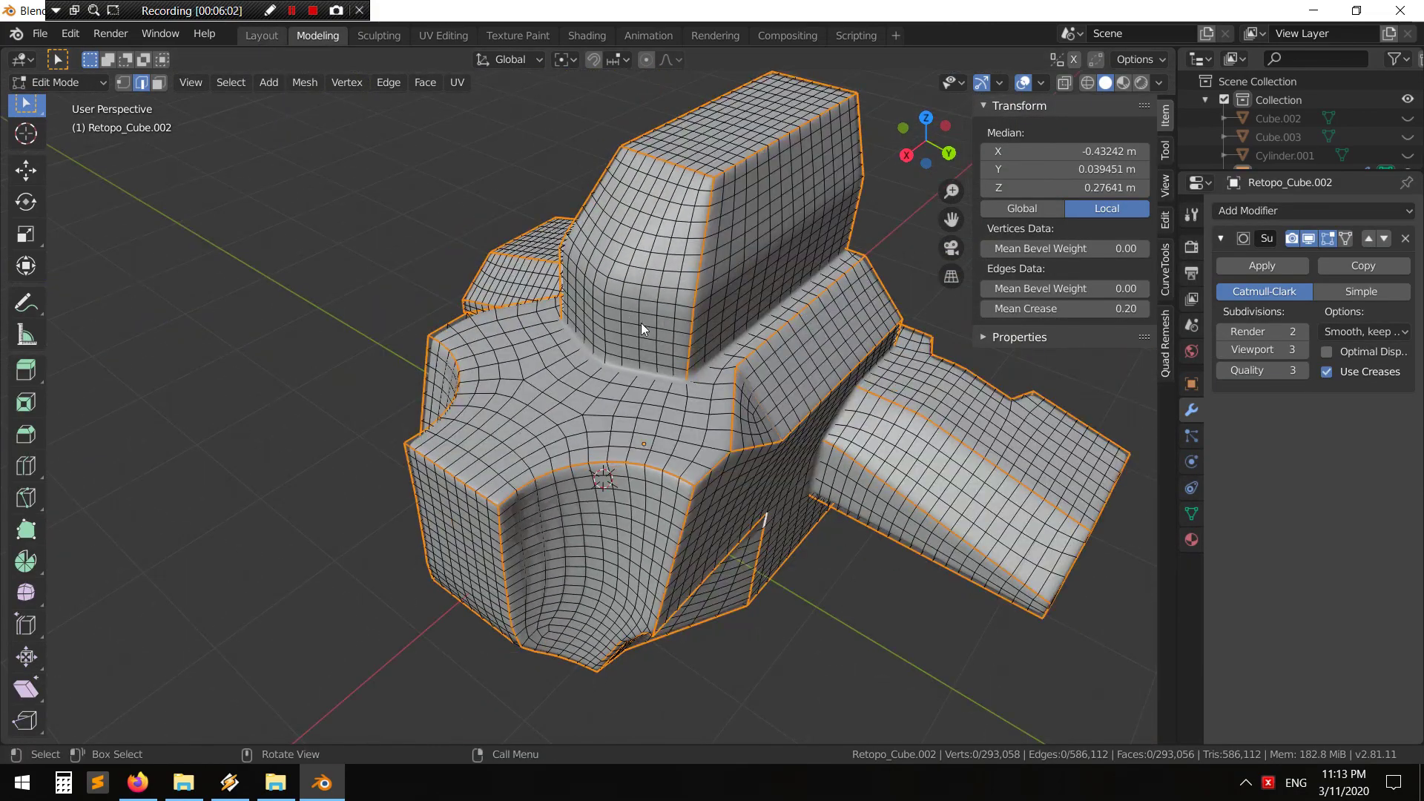
key(ctrl+Page_Up)
mouse_move(566, 309)
middle_down()
mouse_move(665, 230)
mouse_move(652, 280)
mouse_move(637, 234)
mouse_move(672, 199)
mouse_move(731, 208)
mouse_move(831, 282)
mouse_move(779, 274)
middle_up()
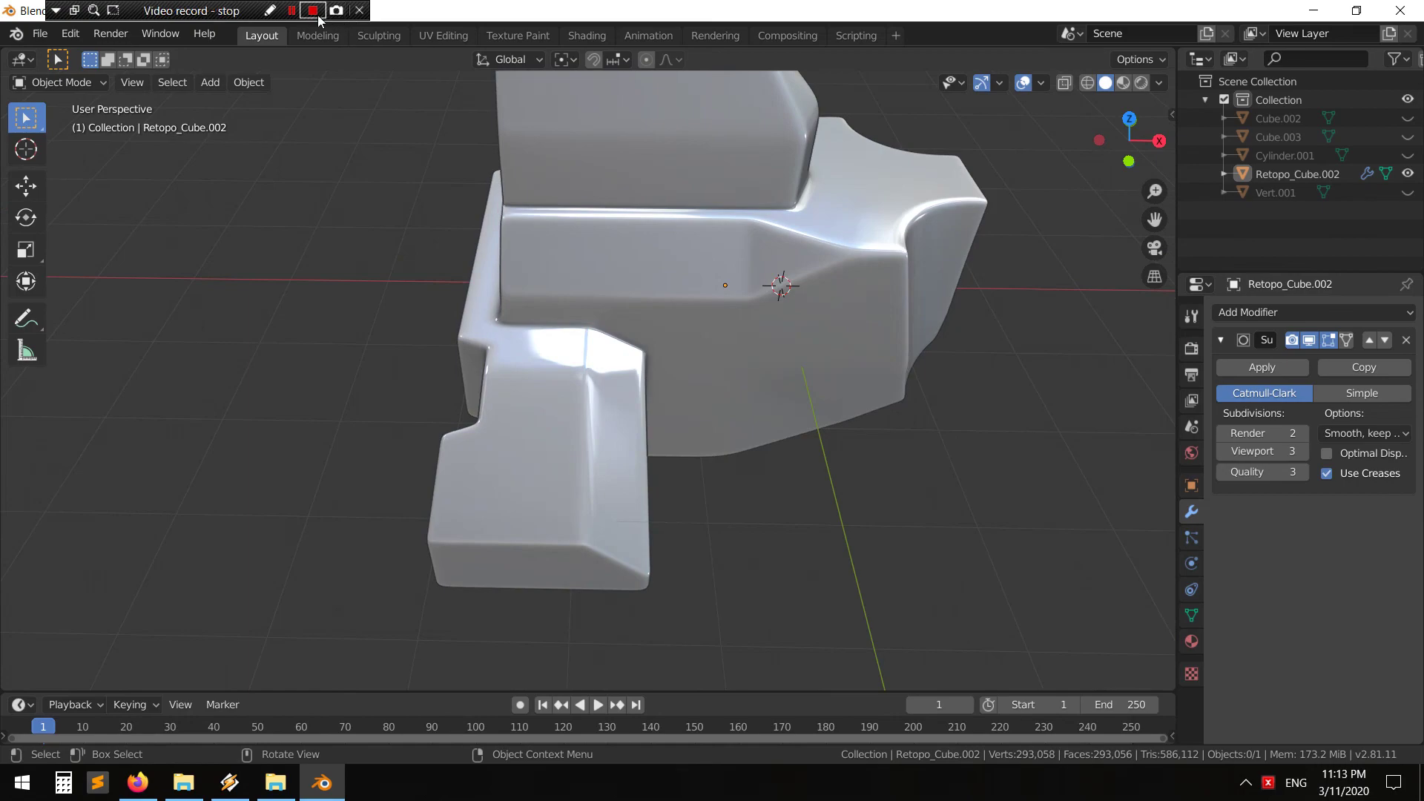